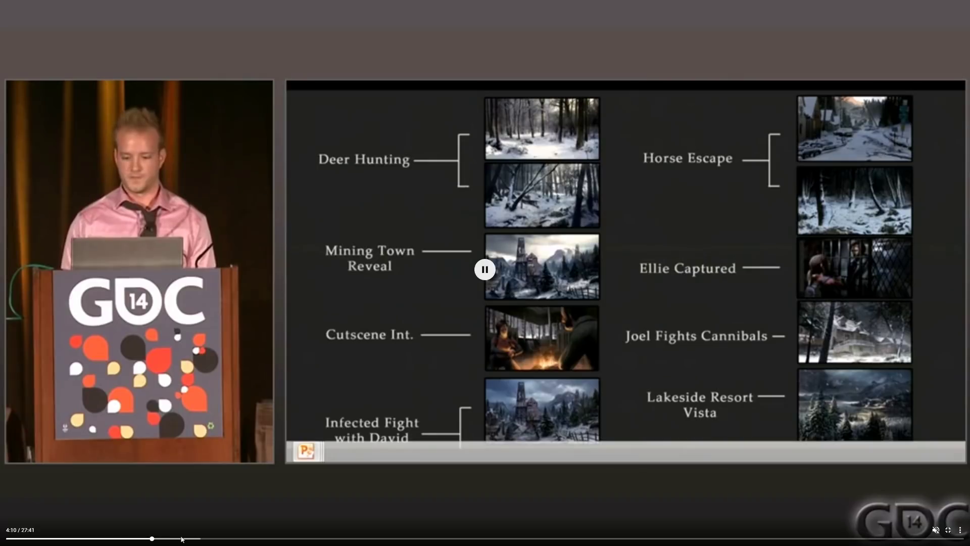
- Skip ahead through the talk's sky photo examples, from the stormy field and sunset street to the blue lake at about 6:57
left_click(173, 538)
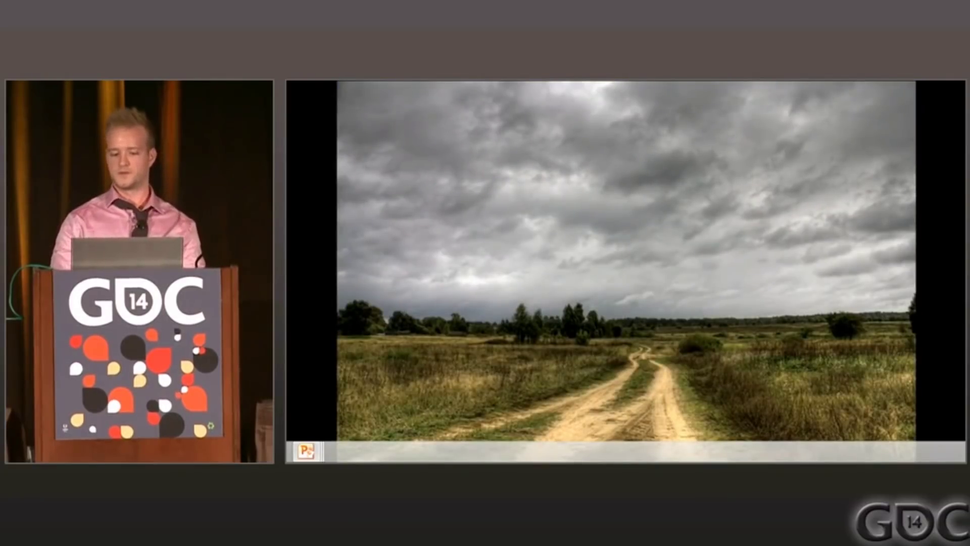
right_click(887, 300)
left_click(729, 61)
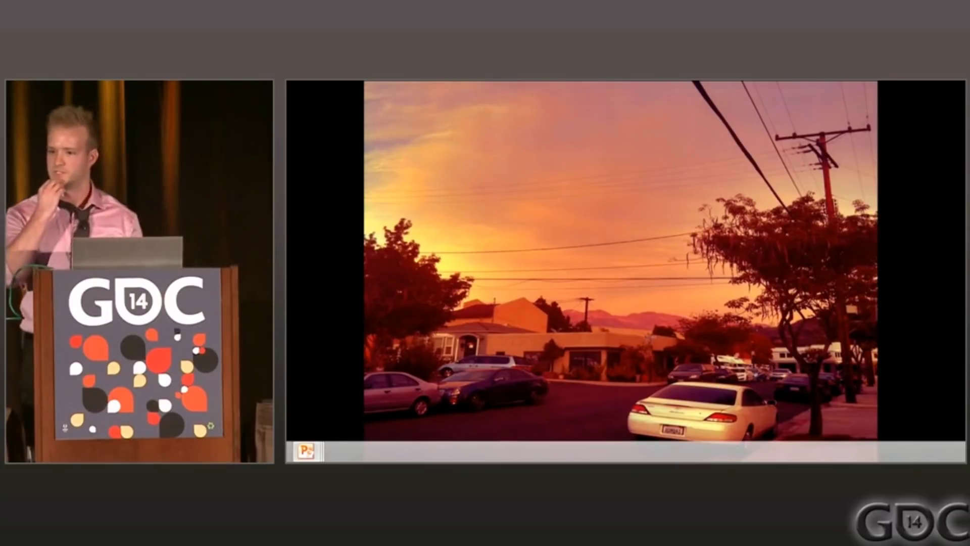
mouse_move(383, 127)
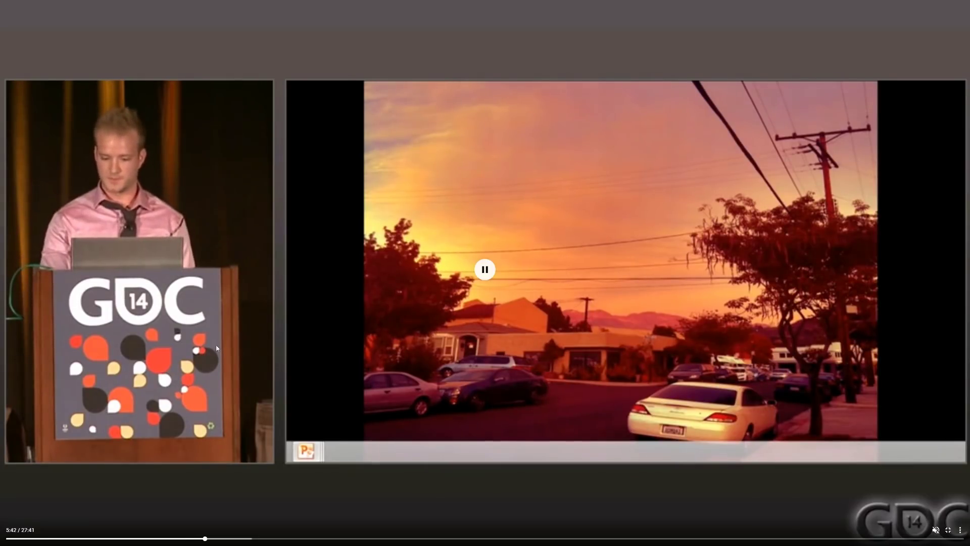
left_click(223, 539)
left_click(246, 538)
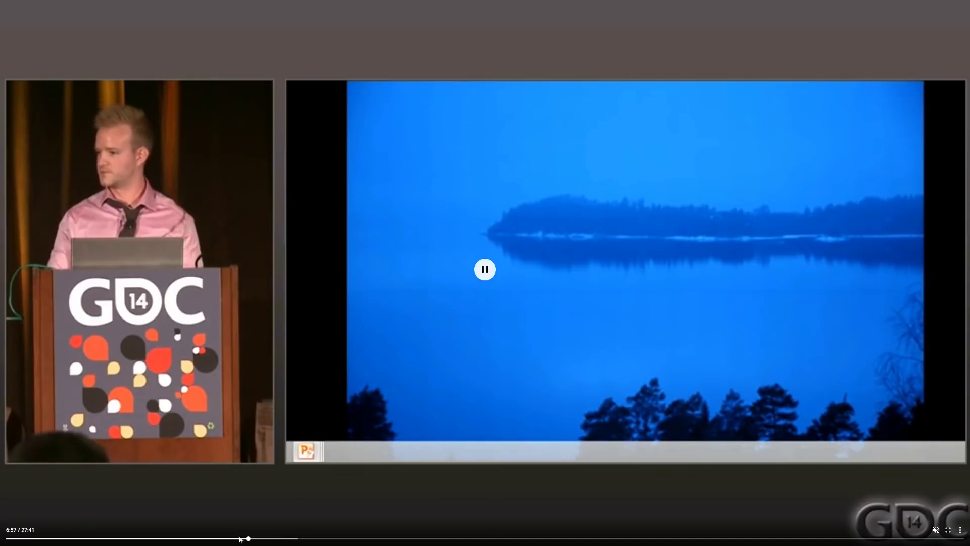
- Skim the "A Powerful Sky Defines" slides and concept sky comparisons, ending at the Summary slide at about 10:40
left_click(260, 539)
left_click(261, 539)
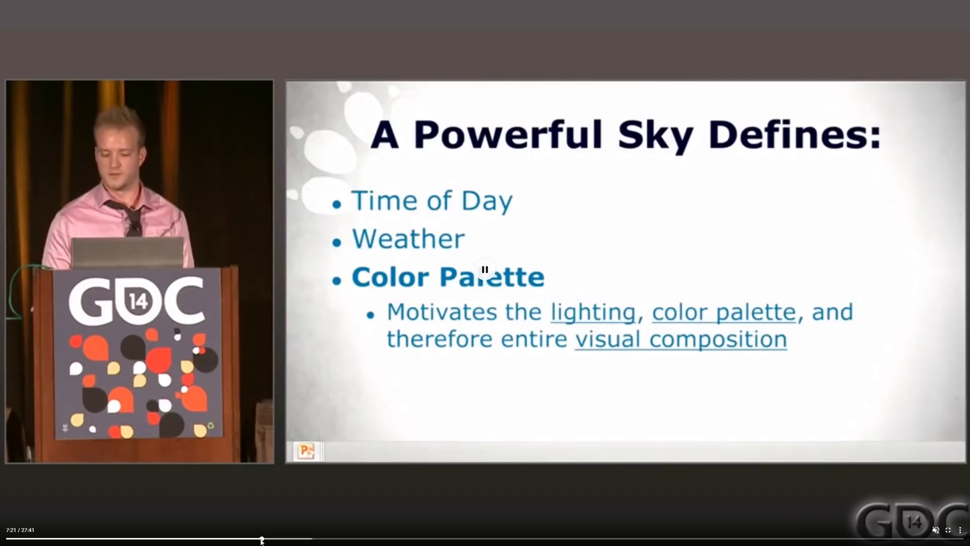
left_click(286, 539)
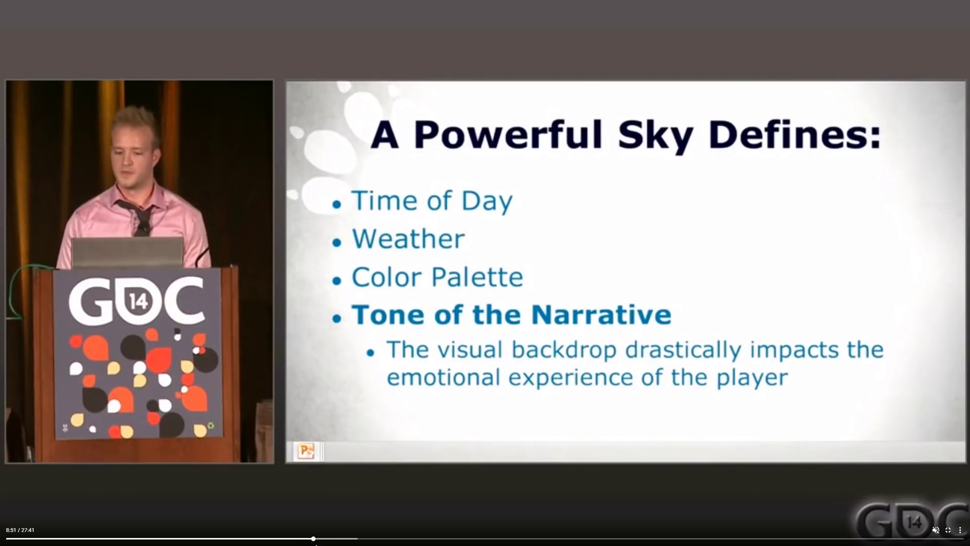
left_click(317, 539)
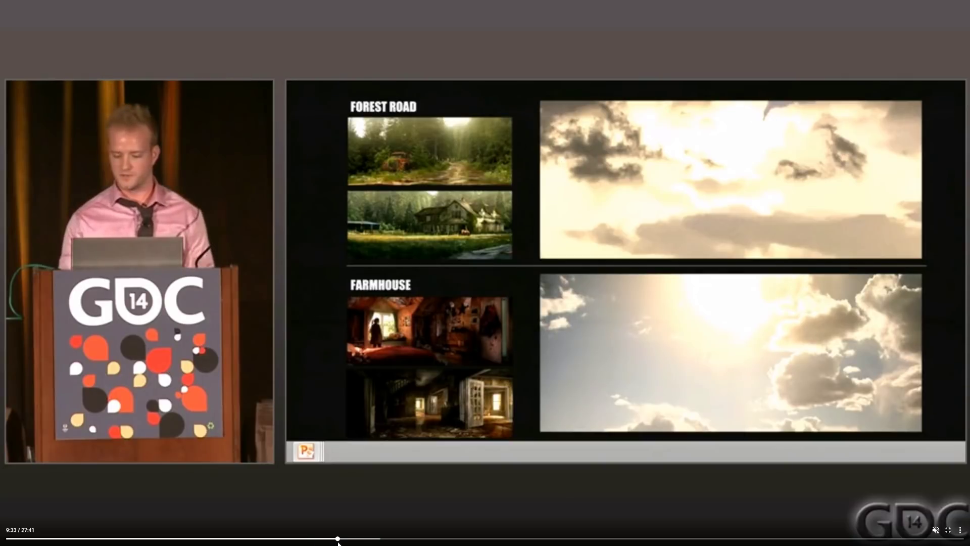
left_click(338, 539)
left_click(375, 538)
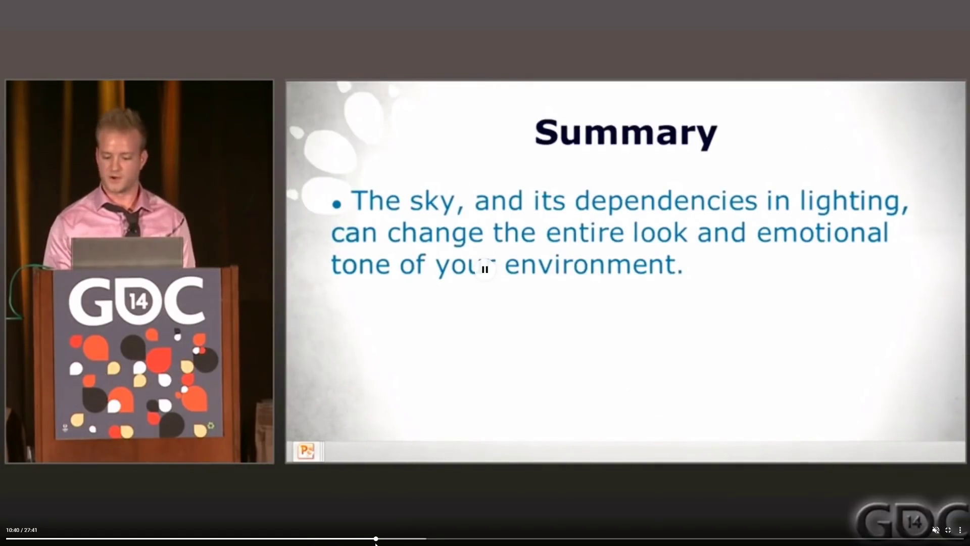
- Skim the "Moving the Skies" section and its game footage, ending at the moonlit rooftop scene at about 14:06
left_click(392, 539)
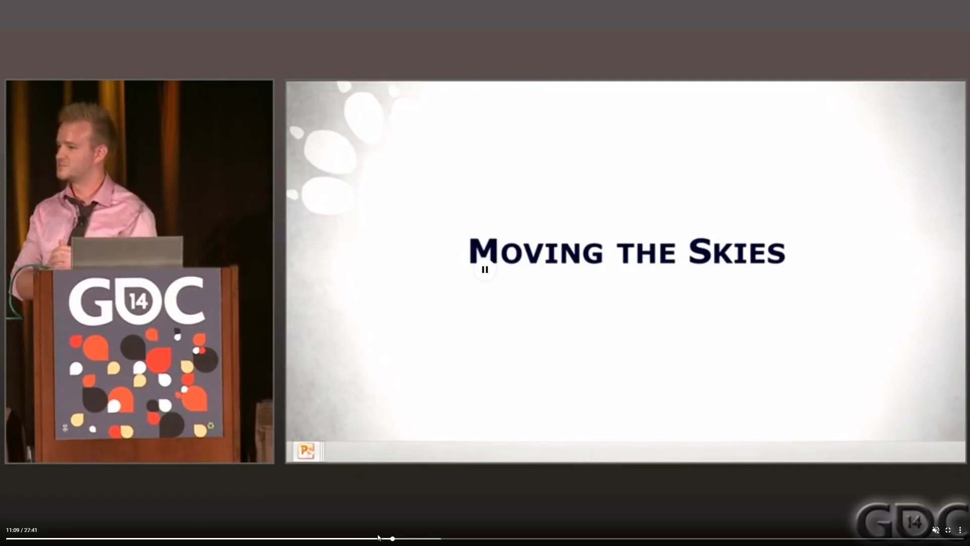
left_click(404, 539)
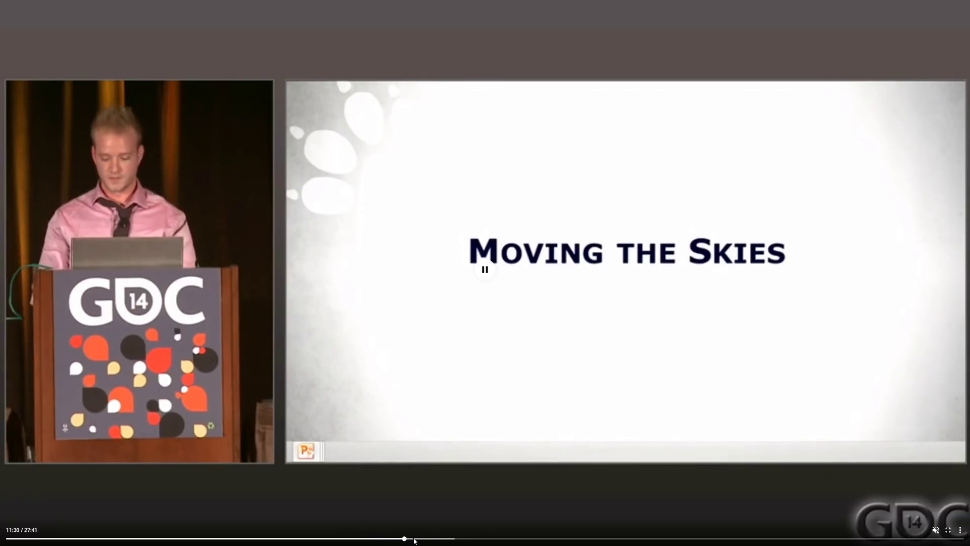
left_click(414, 539)
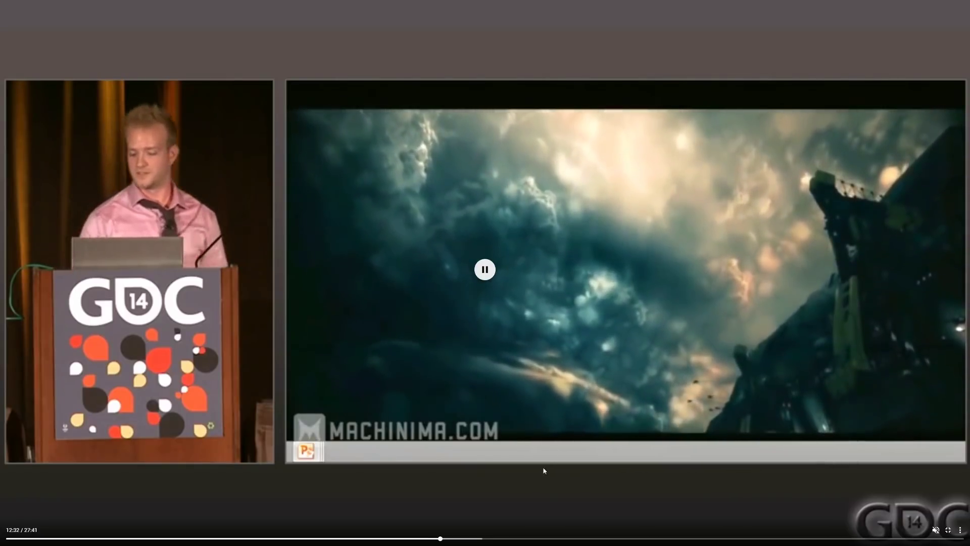
left_click(453, 538)
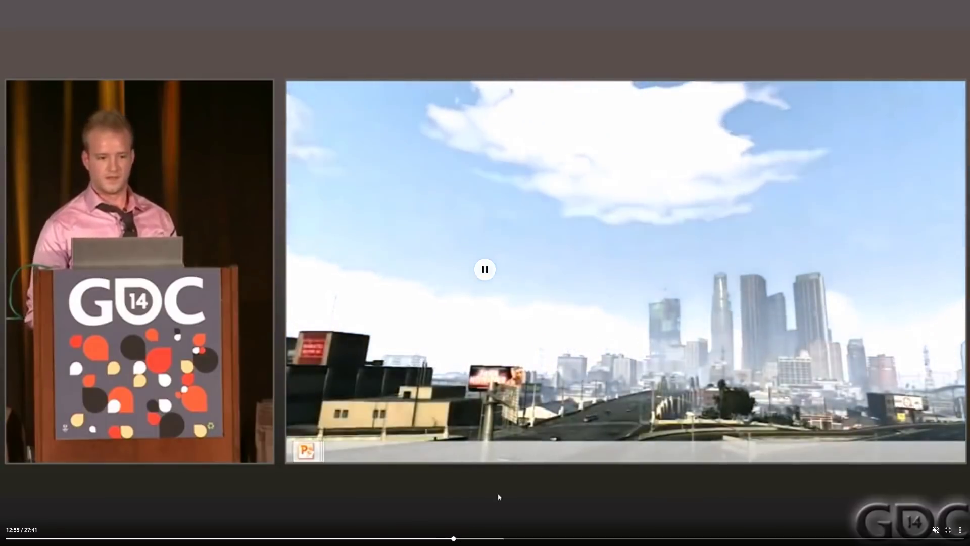
left_click(466, 539)
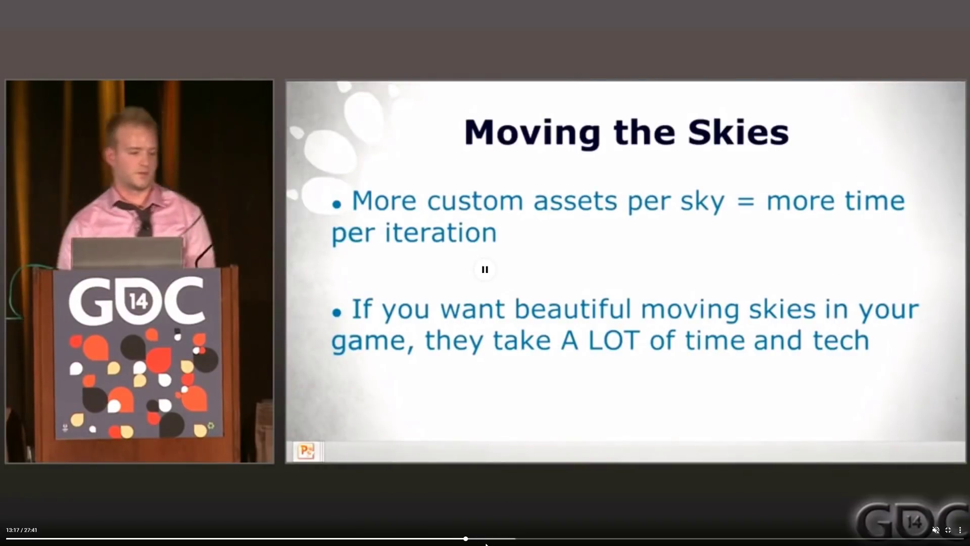
left_click(476, 539)
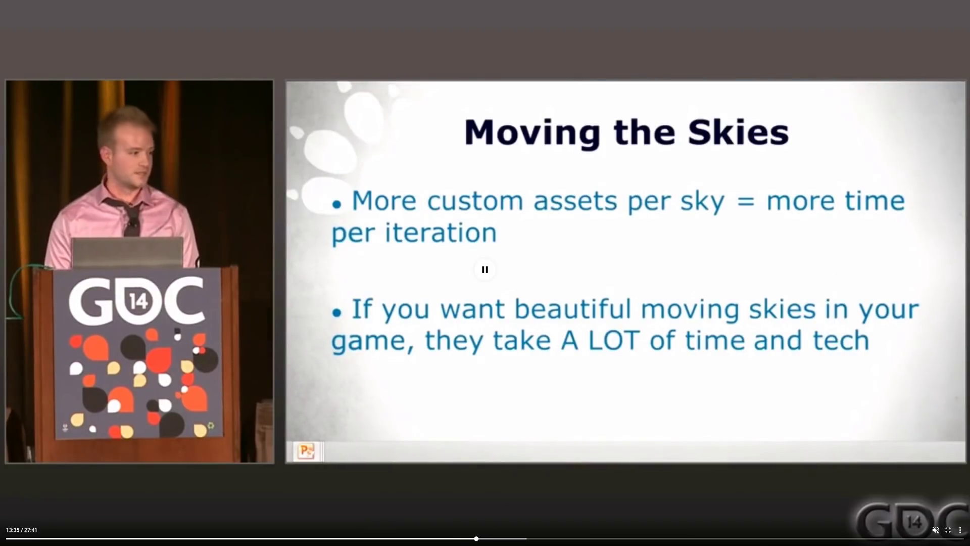
left_click(495, 539)
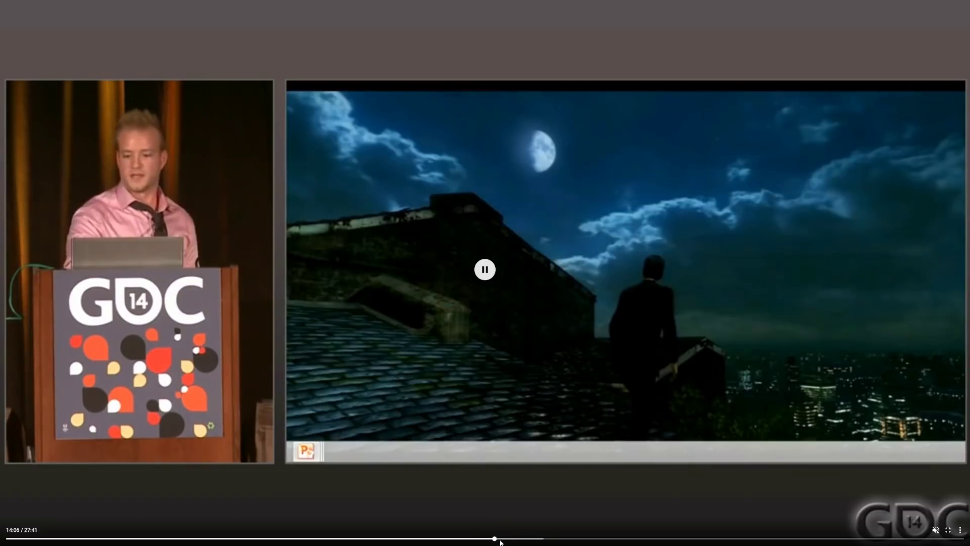
- Skip through the sky dome mesh and "Skies at Naughty Dog" part to the desert city scene at about 16:18
left_click(518, 539)
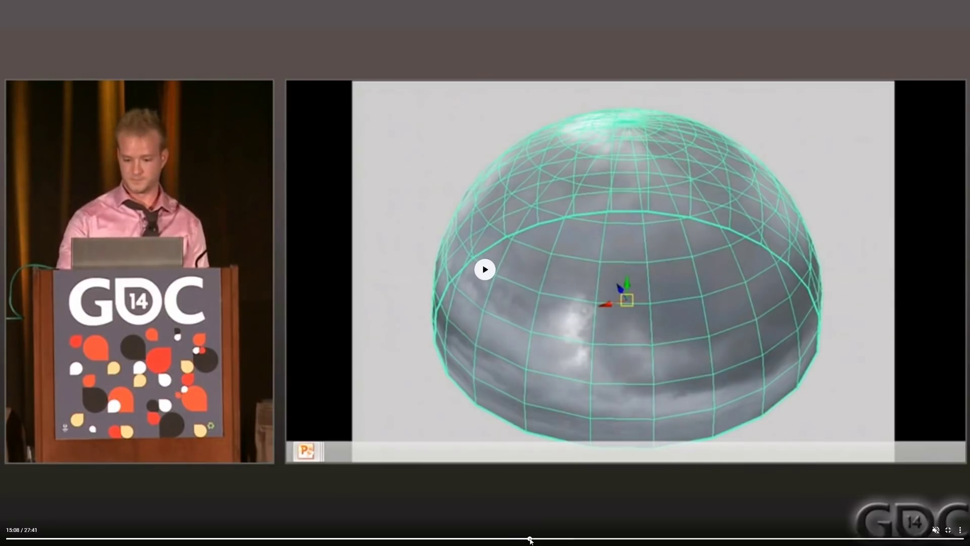
left_click(530, 539)
left_click(538, 539)
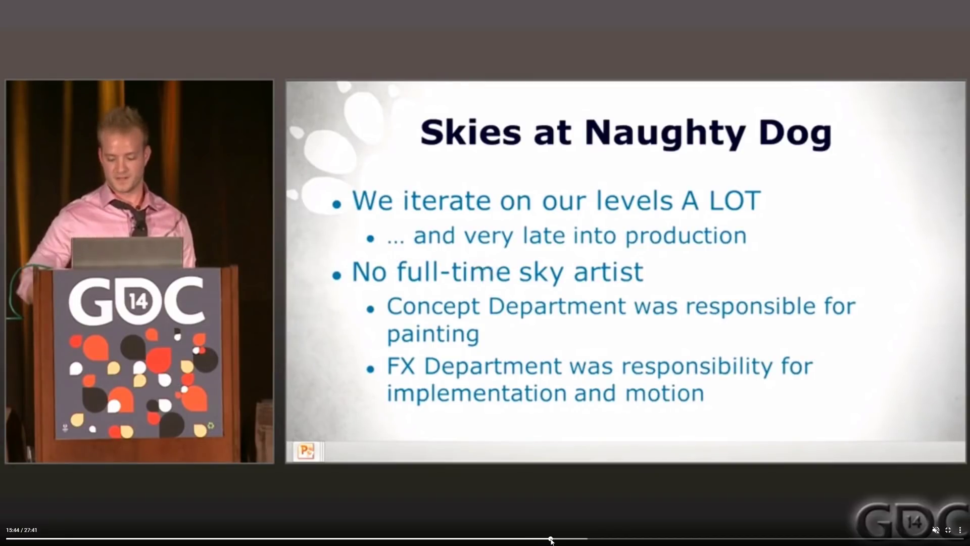
left_click(551, 539)
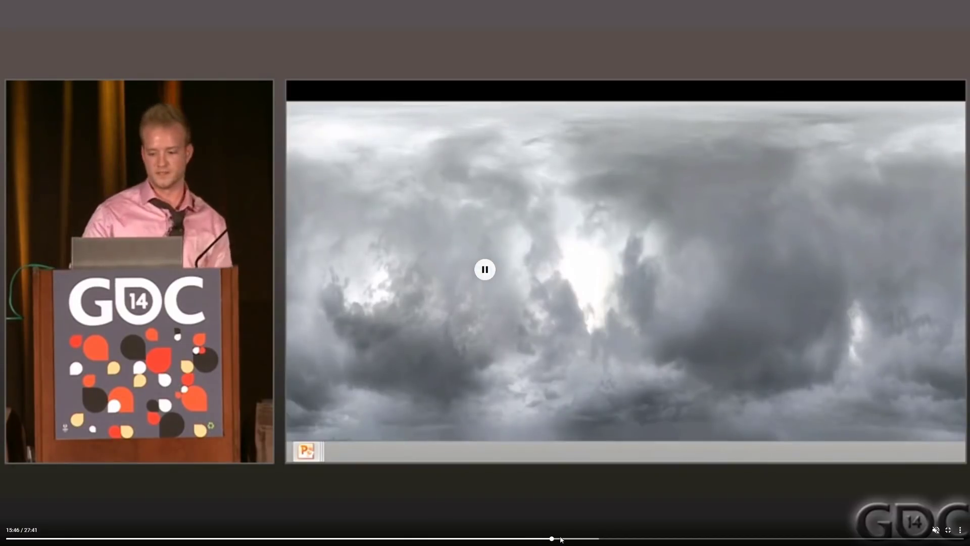
left_click(571, 539)
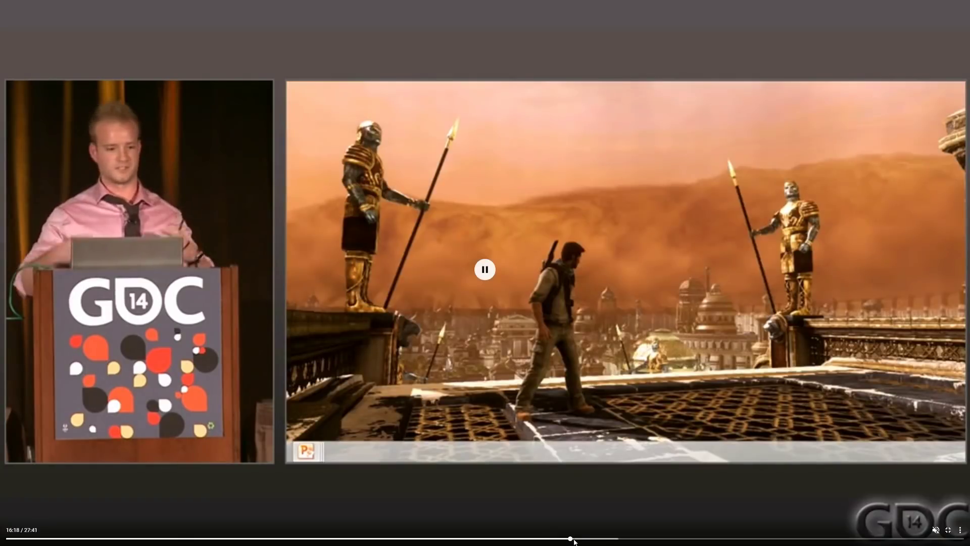
- Skim the "Prerequisite: What is Flow?" slides and continue past "Extra Resources about Flow" and the storm cloud footage
left_click(586, 539)
left_click(592, 539)
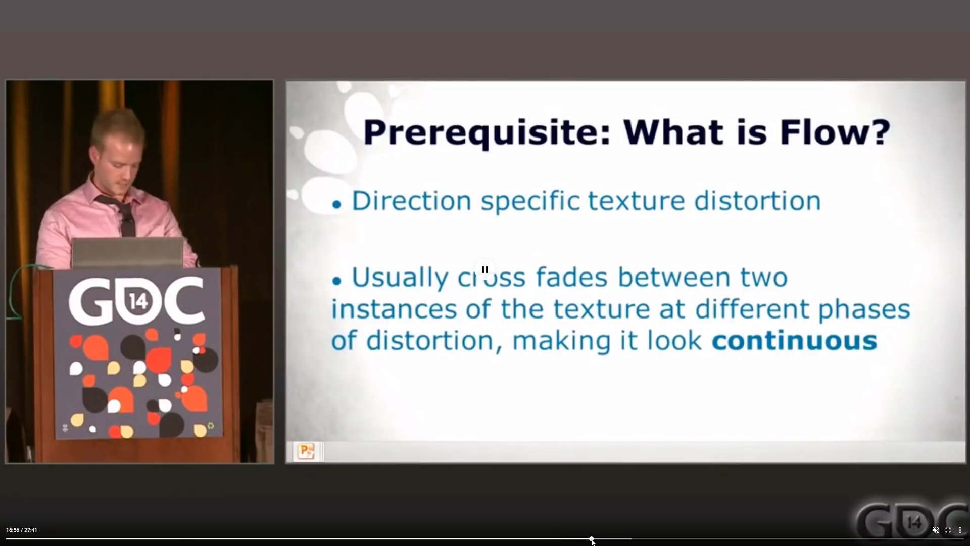
left_click(602, 539)
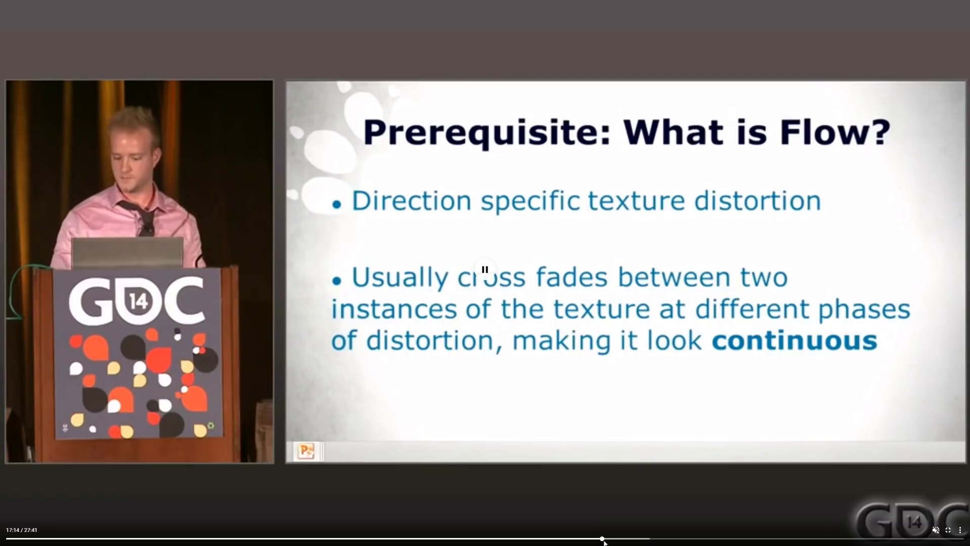
left_click(617, 539)
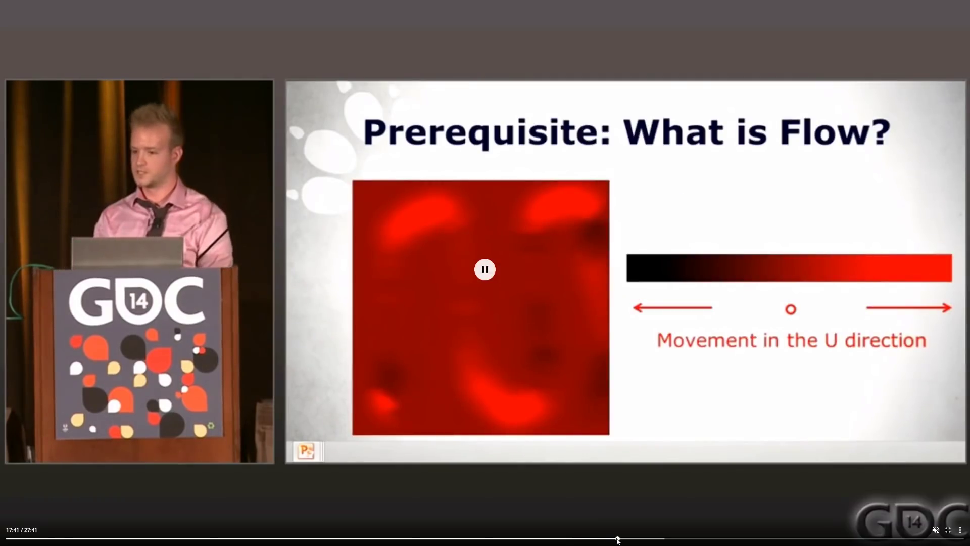
left_click(637, 539)
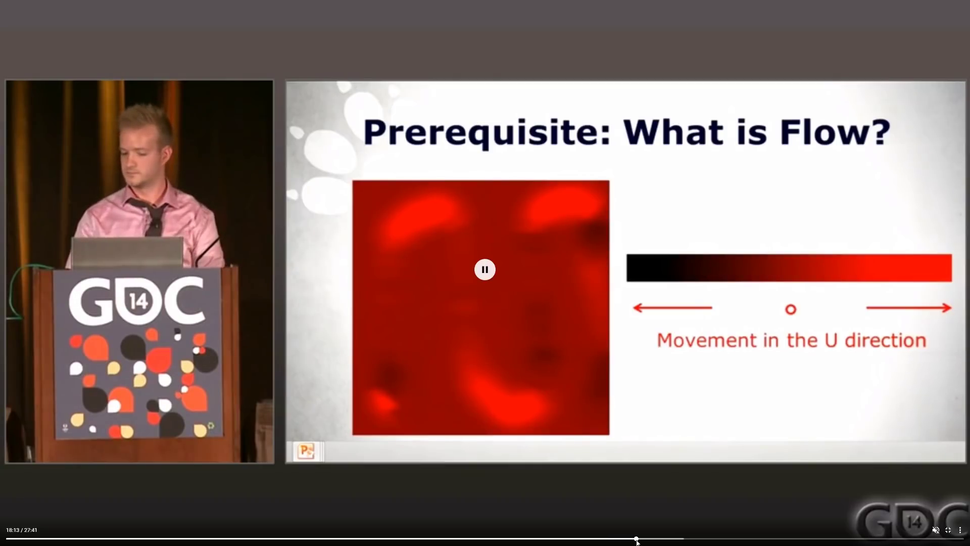
left_click(656, 540)
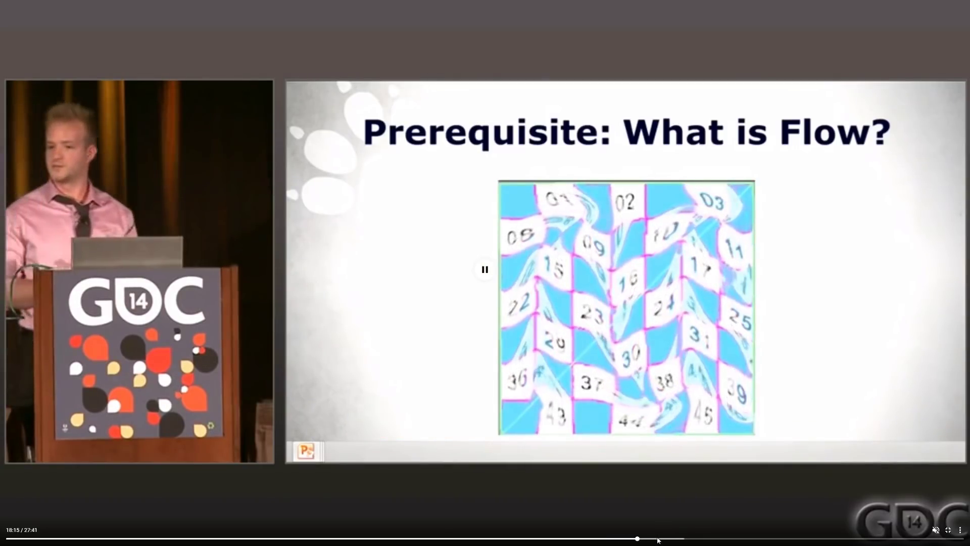
left_click(665, 539)
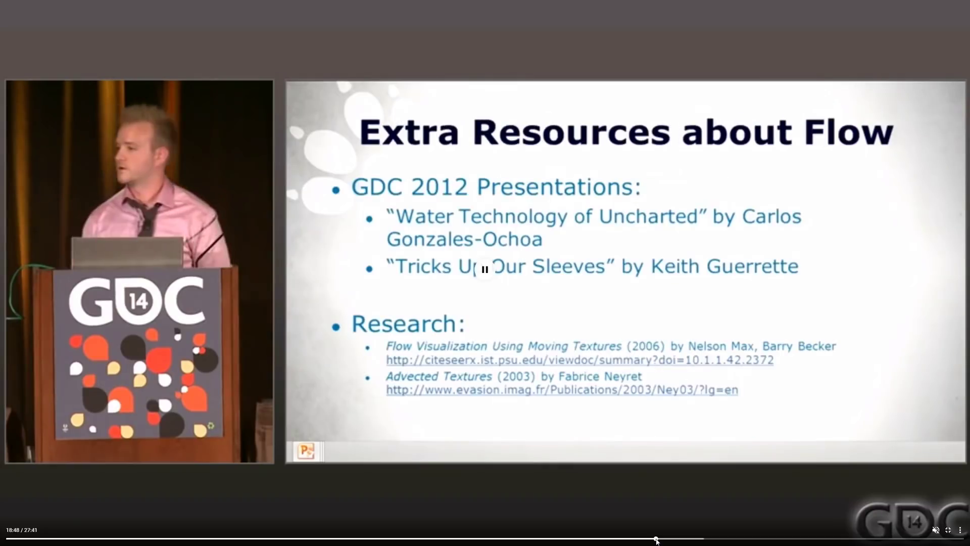
left_click(682, 539)
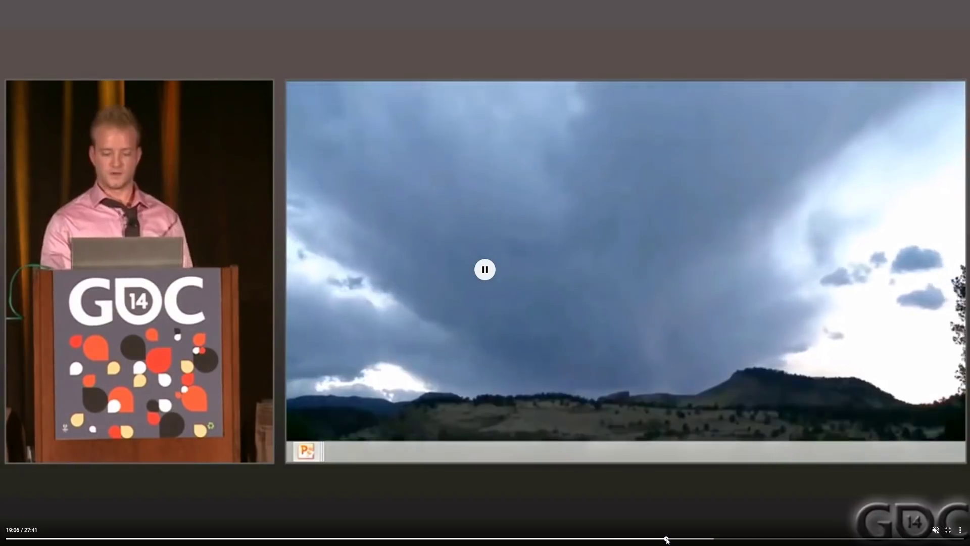
- Skim the wind direction and "Sky Flow in V Direction" explanations on the sky dome, continuing to the moving city sky footage
left_click(714, 539)
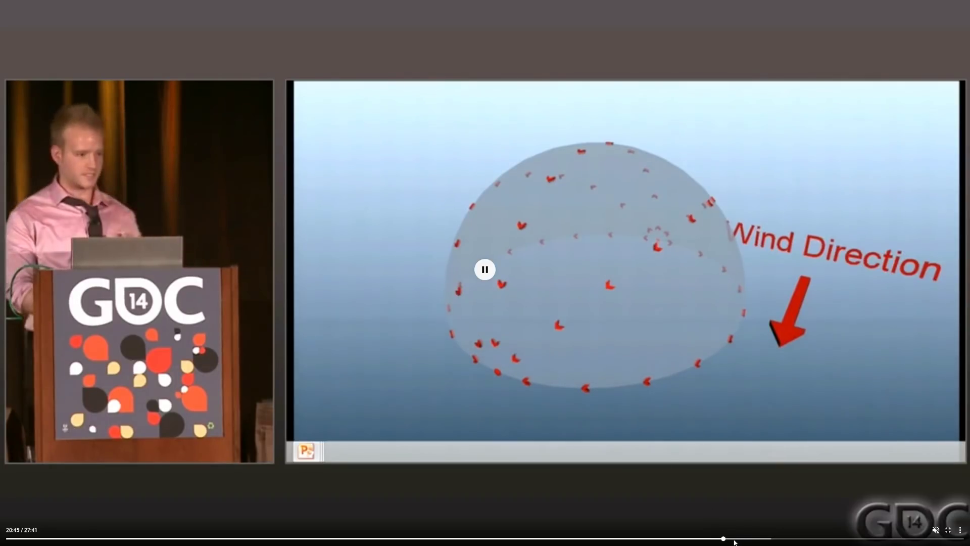
left_click(735, 539)
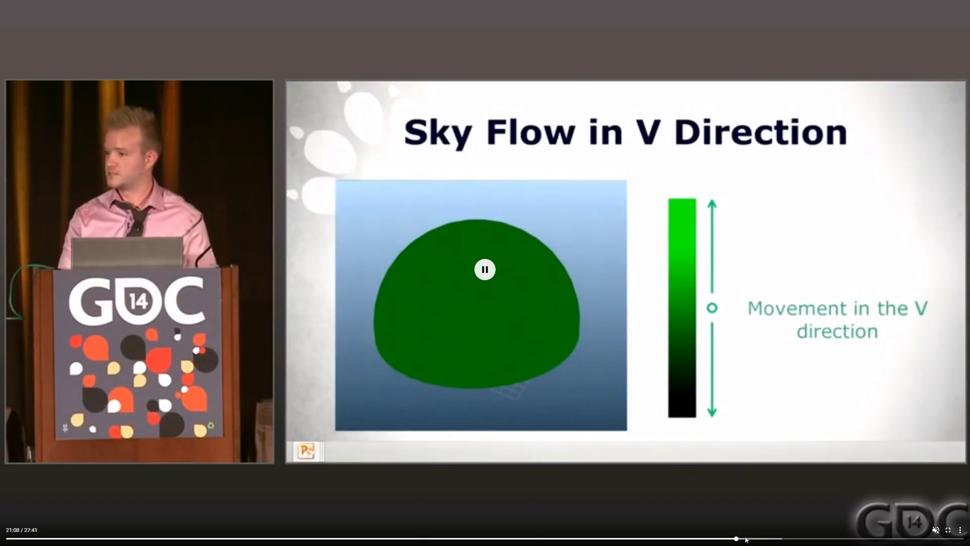
left_click(759, 539)
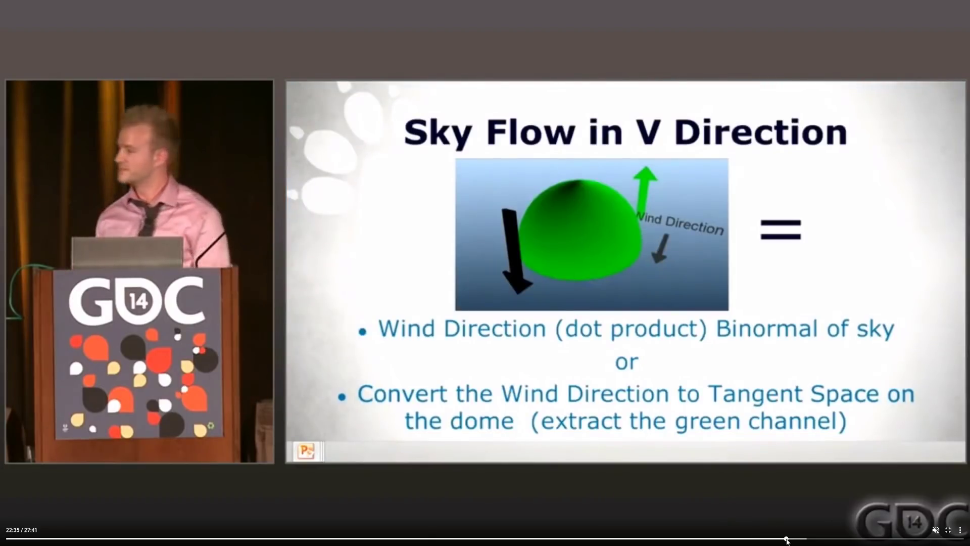
left_click(803, 538)
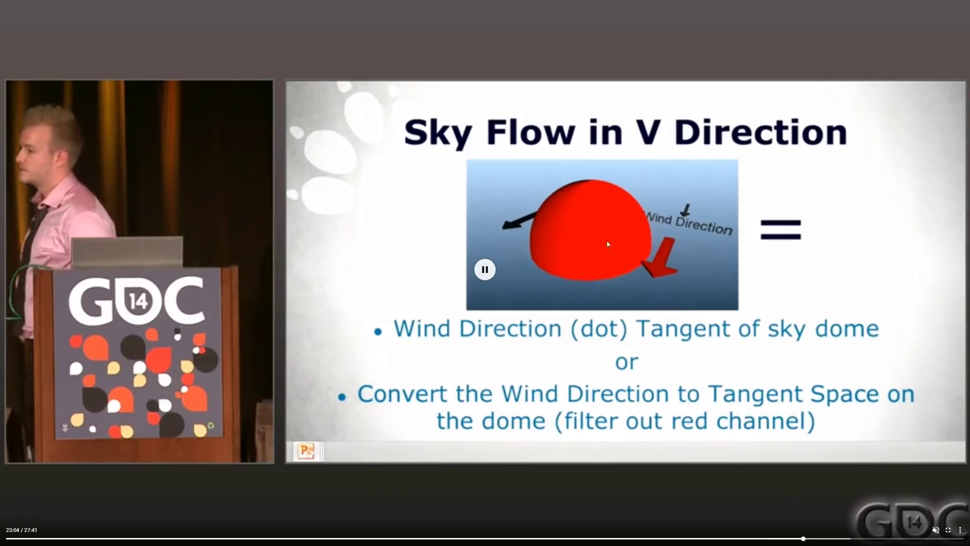
left_click(826, 539)
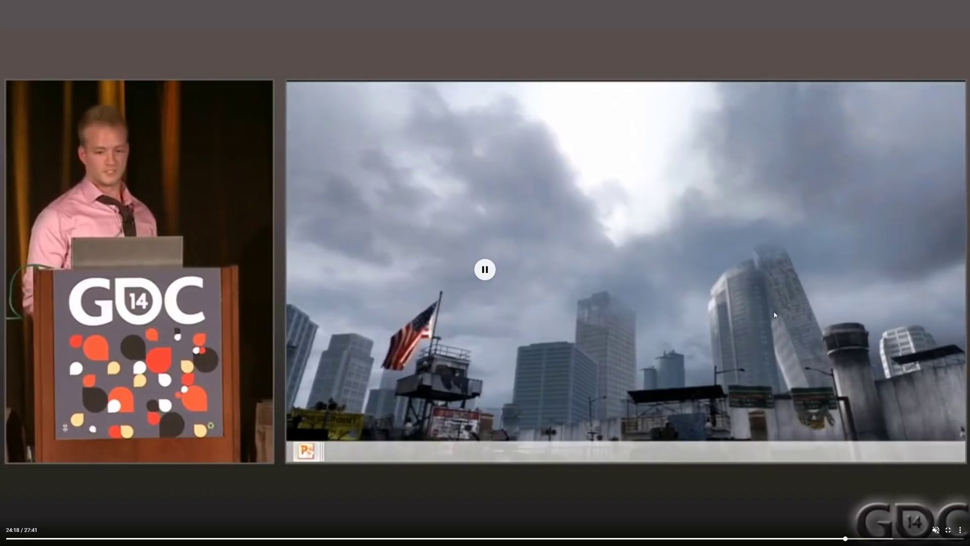
- Exit full screen, pause the talk on the GDC Vault page and minimize the browser
left_click(949, 530)
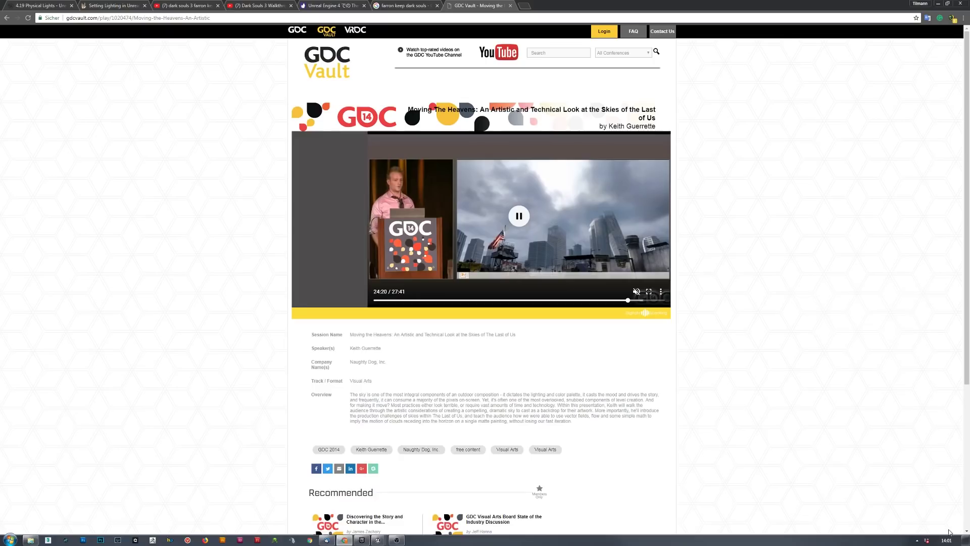
left_click(518, 217)
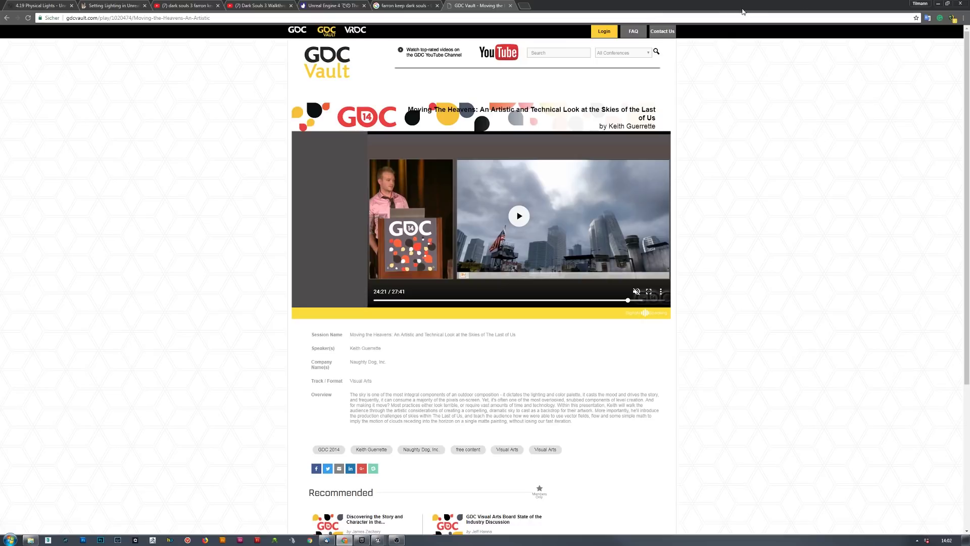
left_click(937, 3)
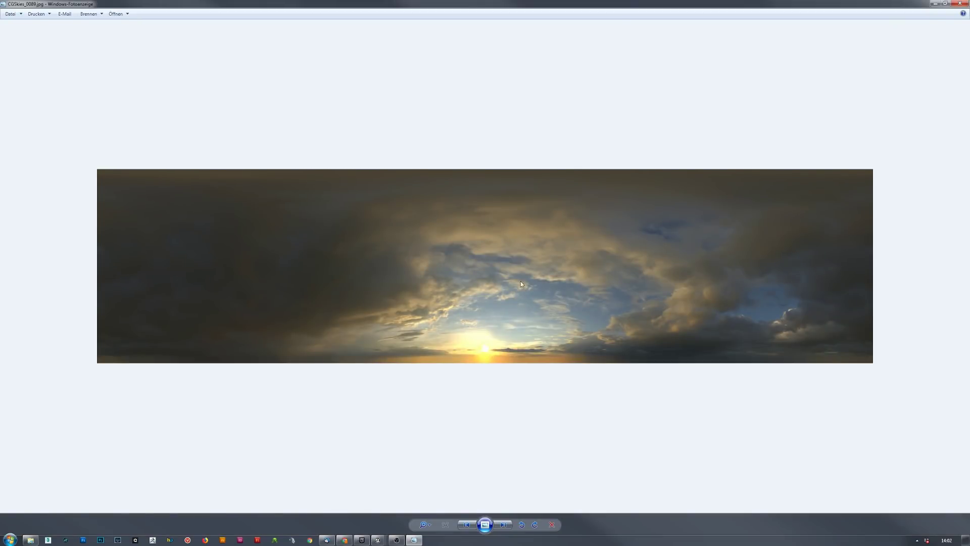
- Advance through the sky panoramas in Windows Photo Viewer from CGSkies_0089.jpg to CGSkies_0217_free.jpg
left_click(504, 525)
left_click(504, 525)
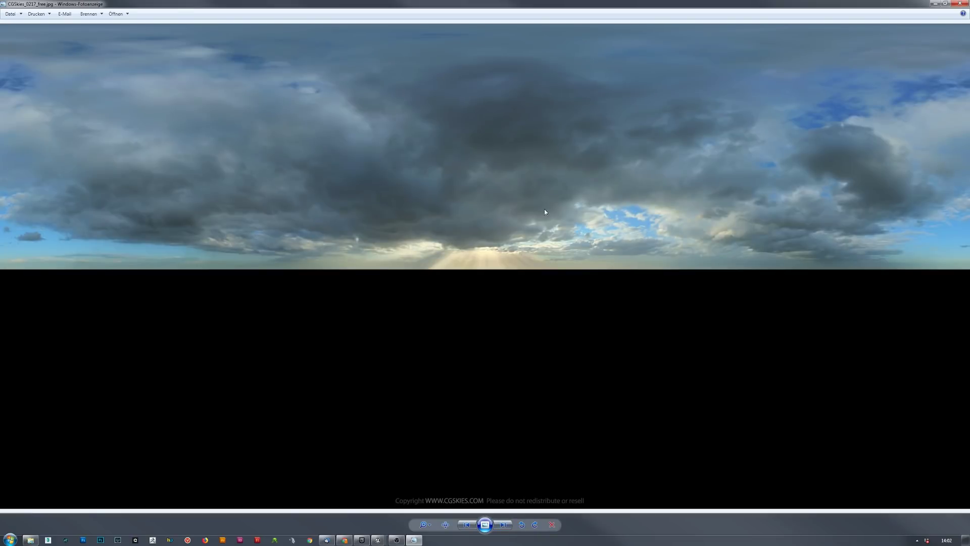
- Look through the remaining CGSkies panoramas past CGSkies_0295_free.jpg and minimize the photo viewer
left_click(504, 525)
left_click(504, 525)
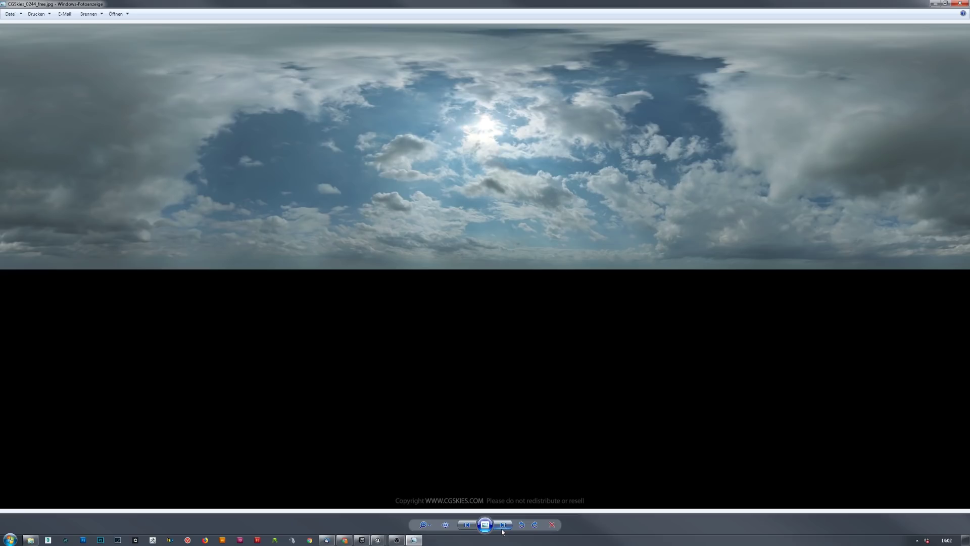
left_click(498, 528)
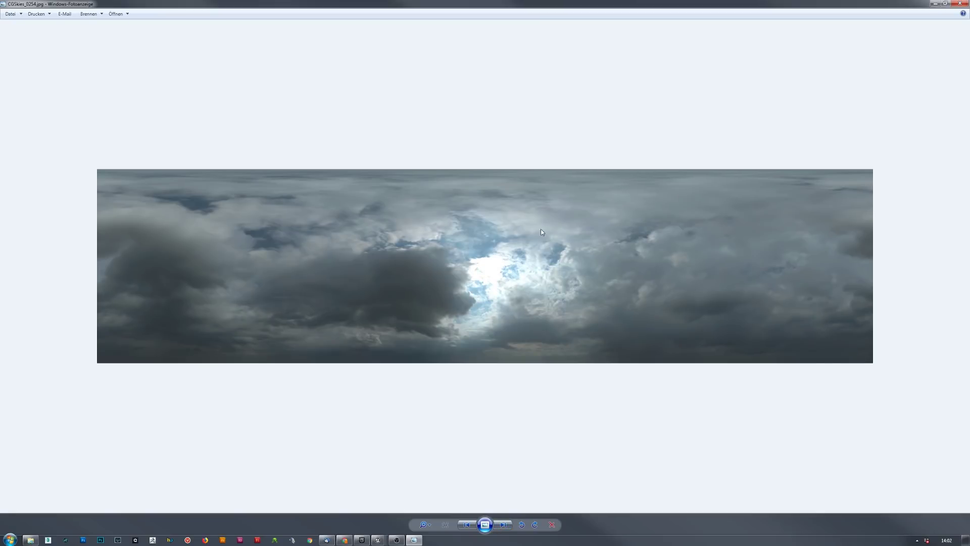
left_click(503, 525)
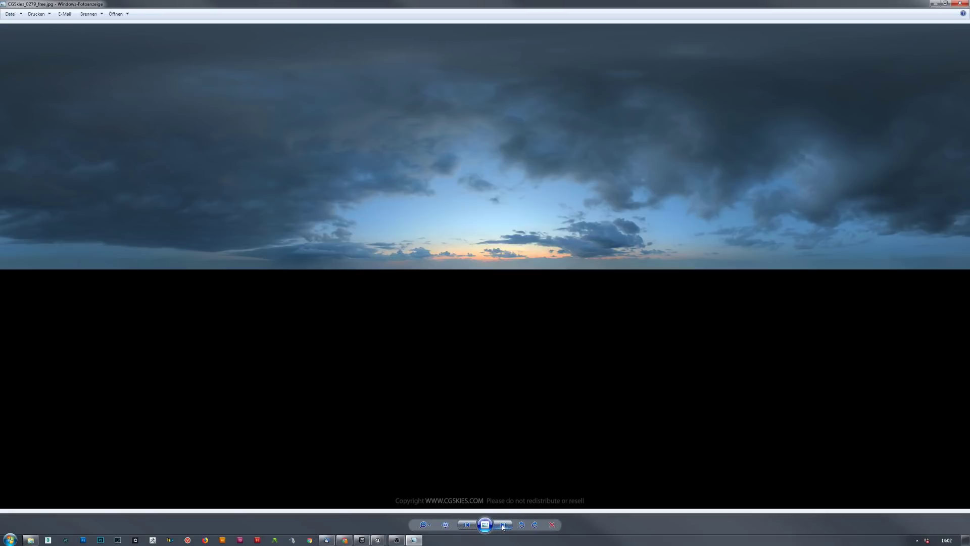
left_click(503, 526)
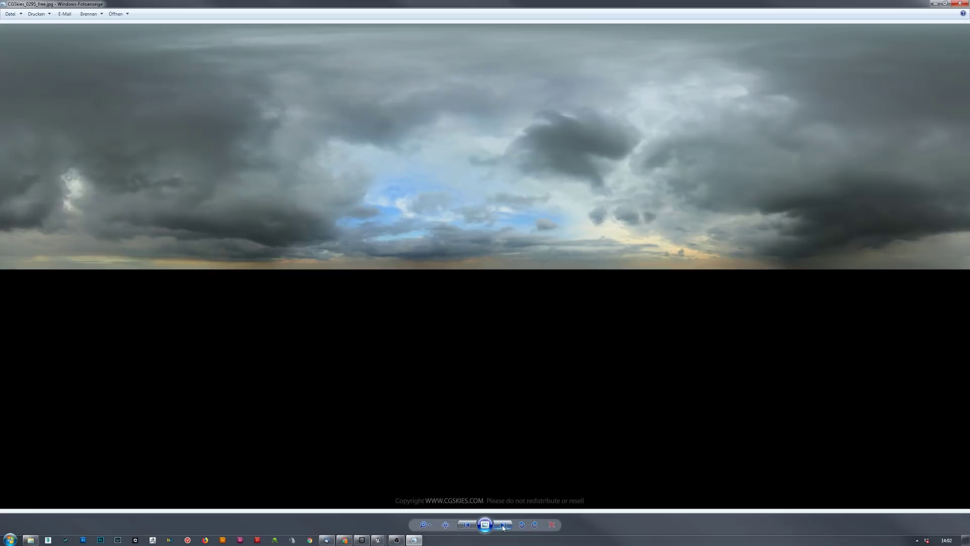
left_click(503, 525)
left_click(934, 5)
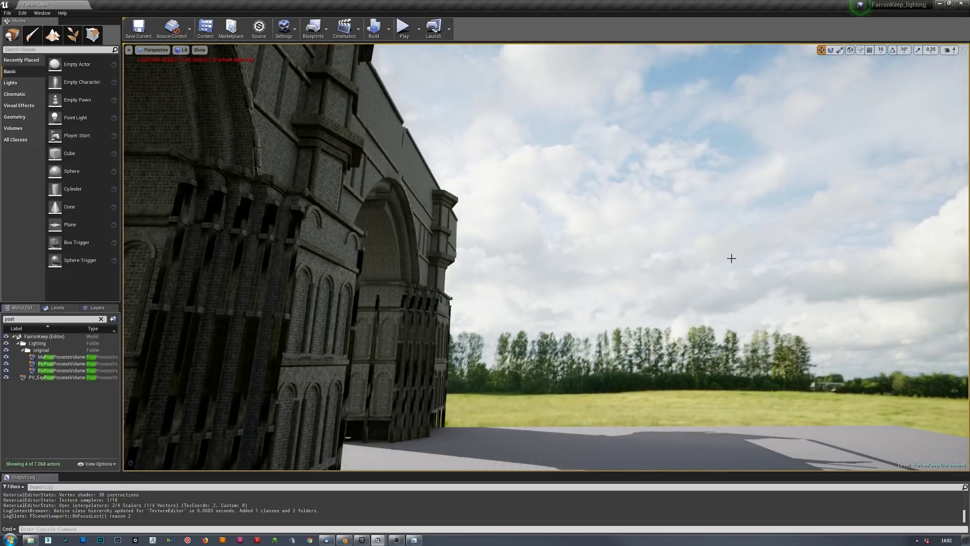
- Switch from the castle level to the browser and skim the blog article on The Last of Us sky in Unreal Engine 4
key("1")
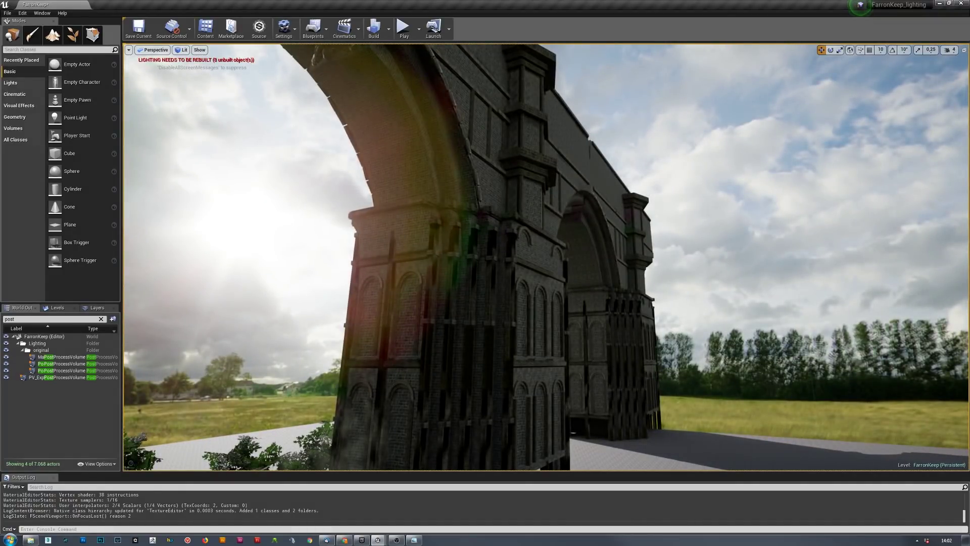
key("alt+Tab")
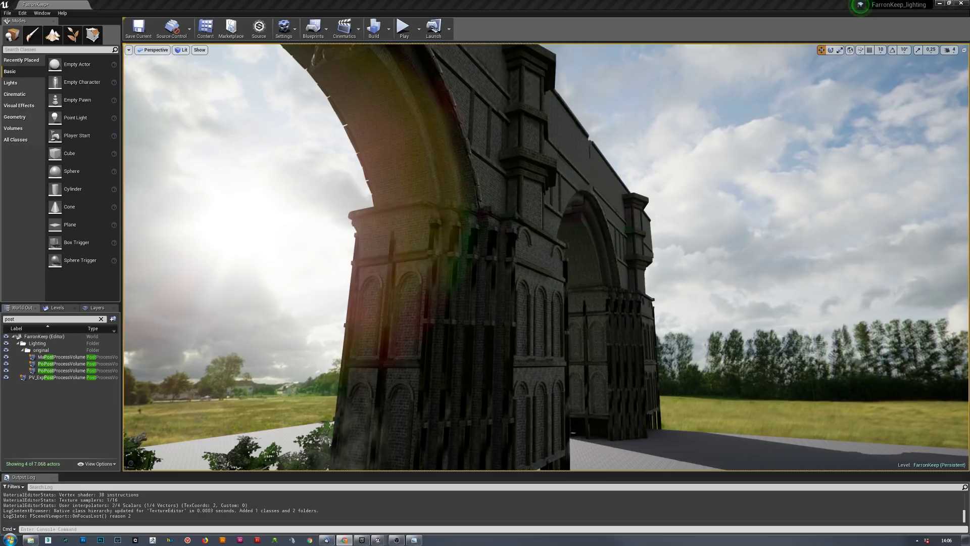
key("alt+Tab")
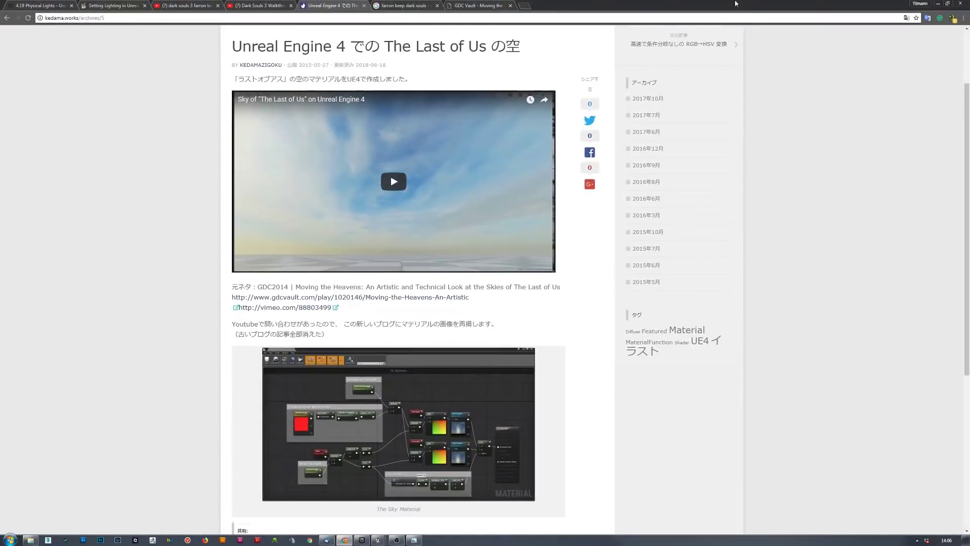
scroll(133, 306, "up", 2)
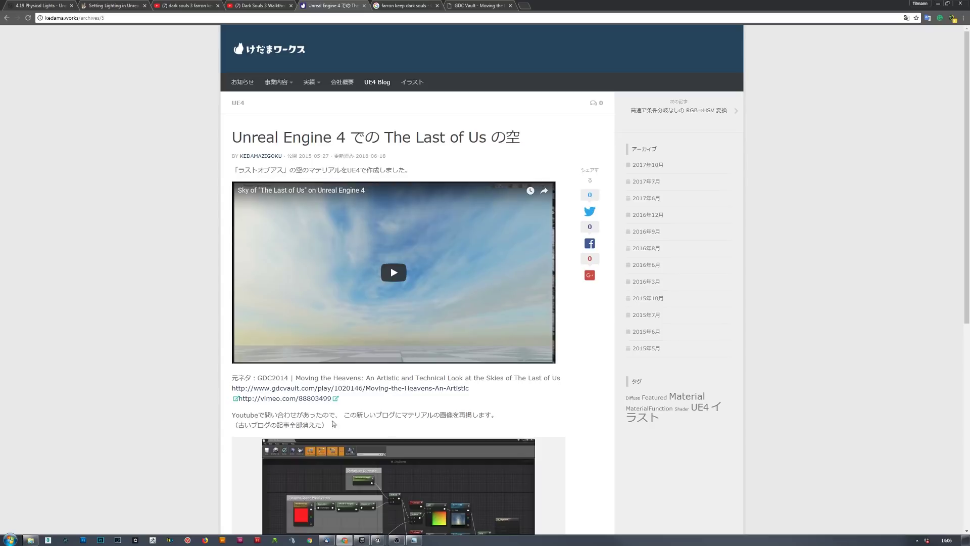
scroll(409, 219, "down", 5)
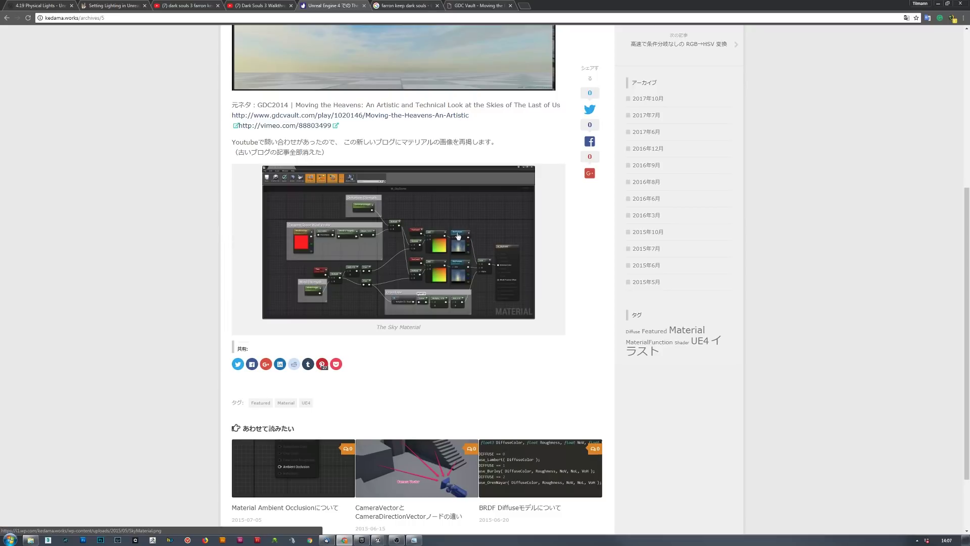
scroll(504, 183, "up", 1)
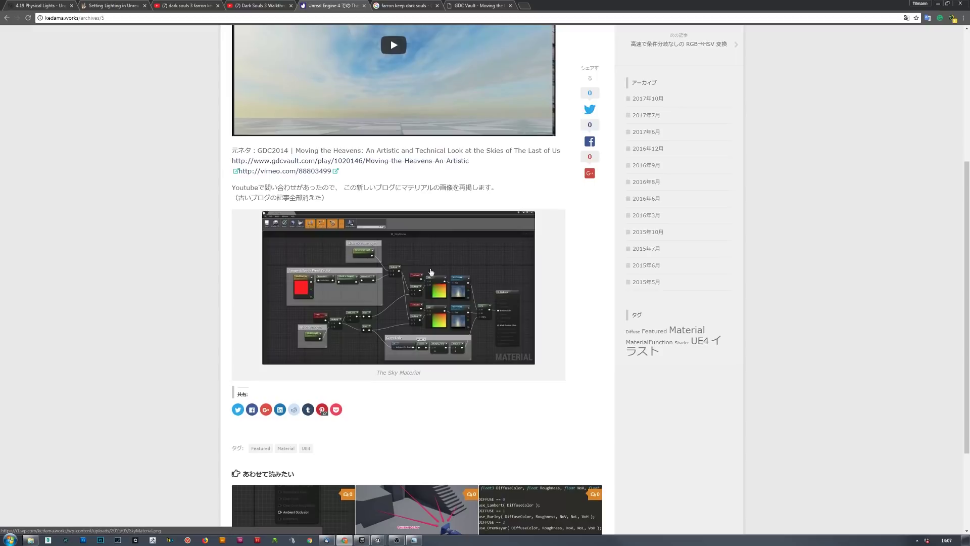
- Enlarge the article's M_SkyDome material graph to study it, close it, skim the page again and minimize the browser
left_click(385, 301)
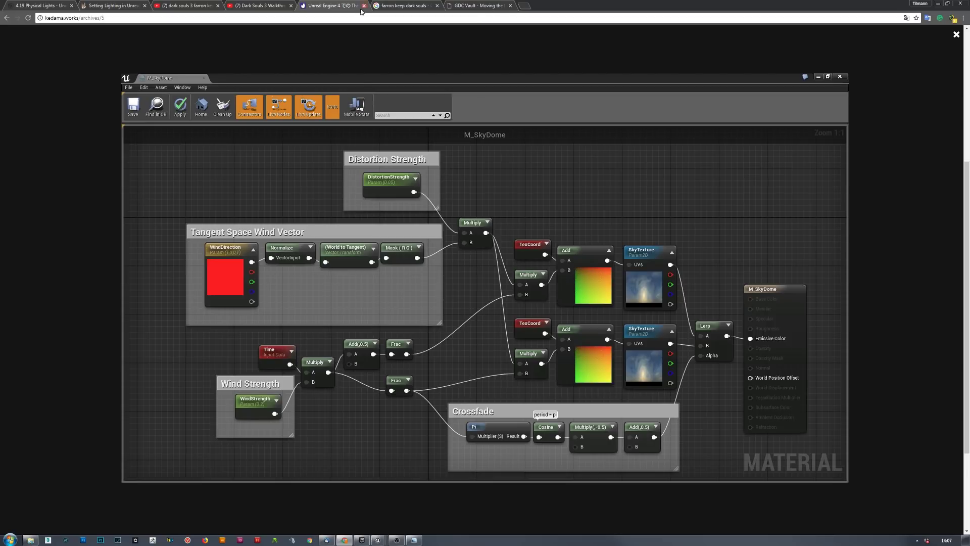
left_click(956, 35)
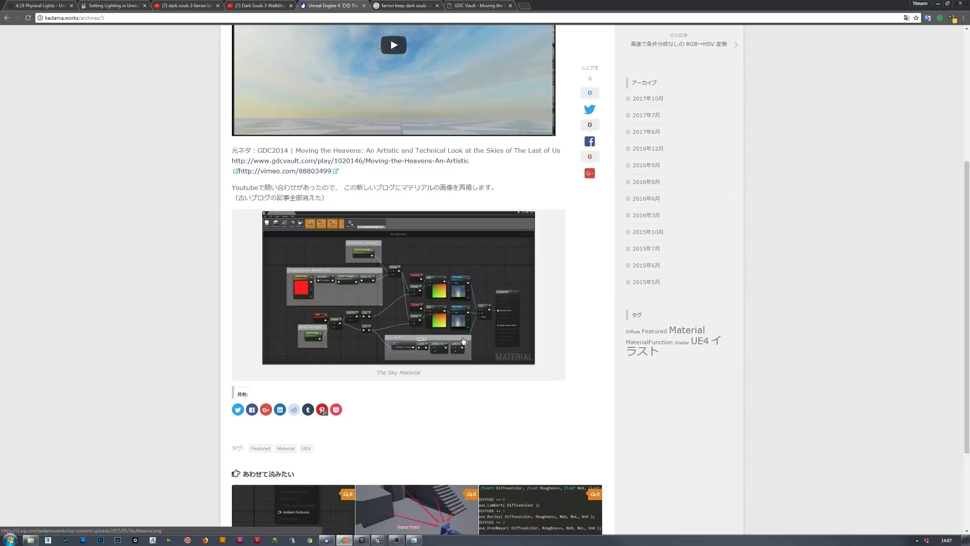
scroll(464, 341, "up", 5)
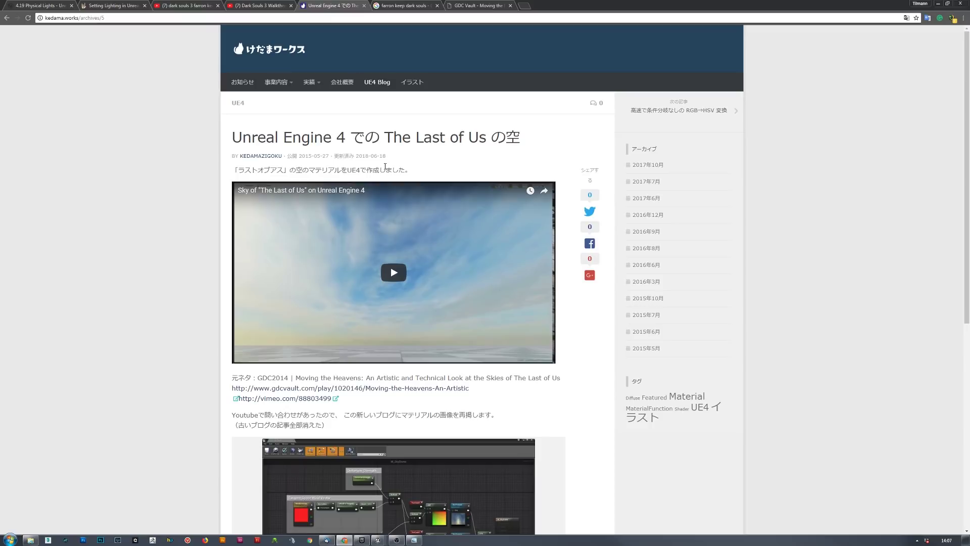
scroll(576, 427, "down", 5)
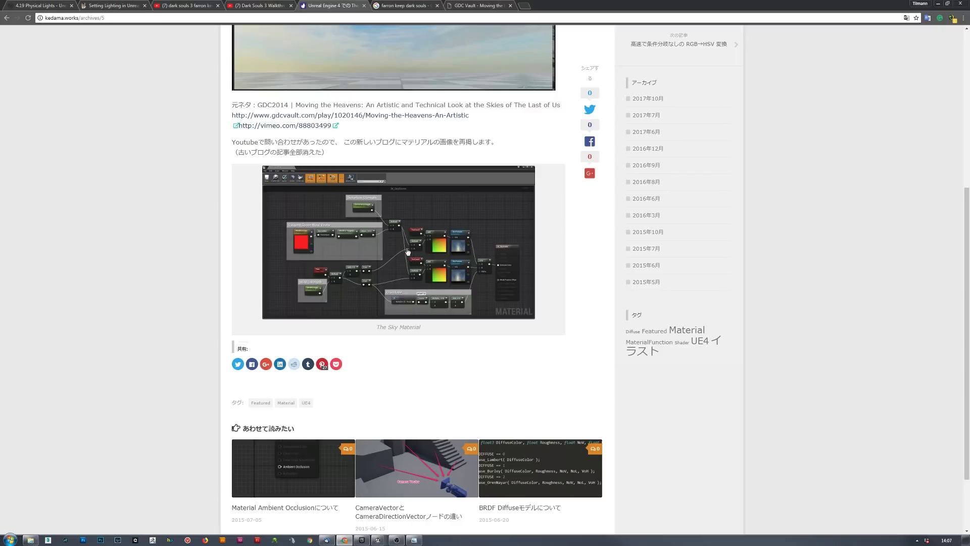
scroll(541, 326, "up", 5)
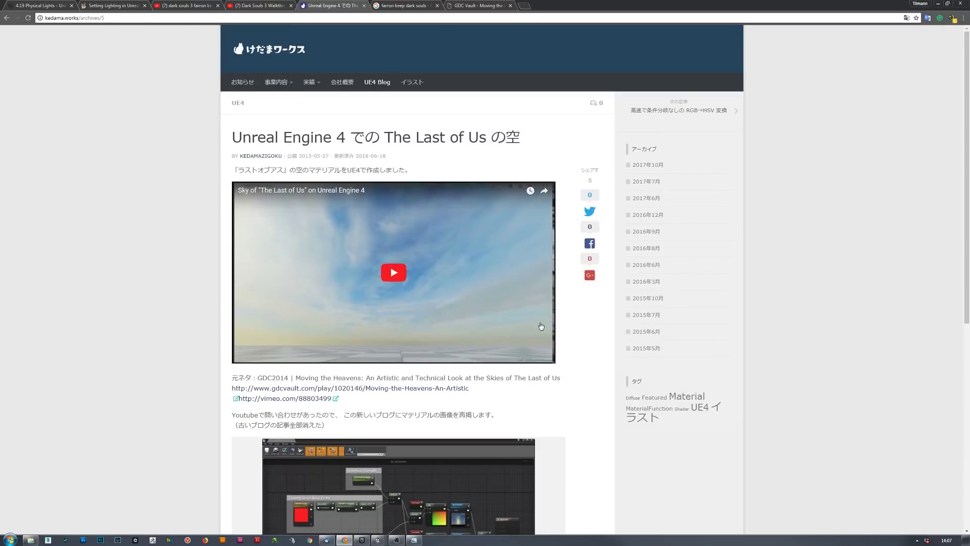
scroll(517, 279, "down", 2)
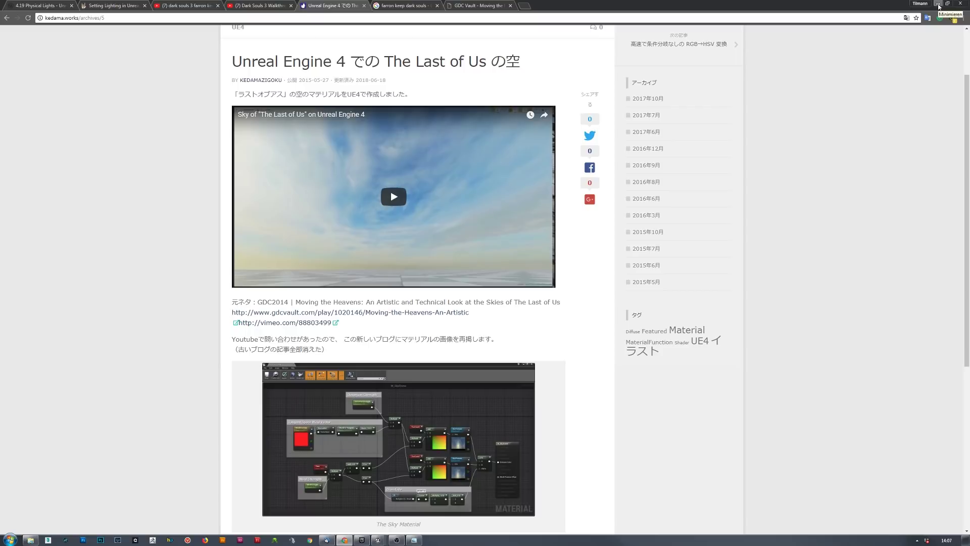
left_click(938, 6)
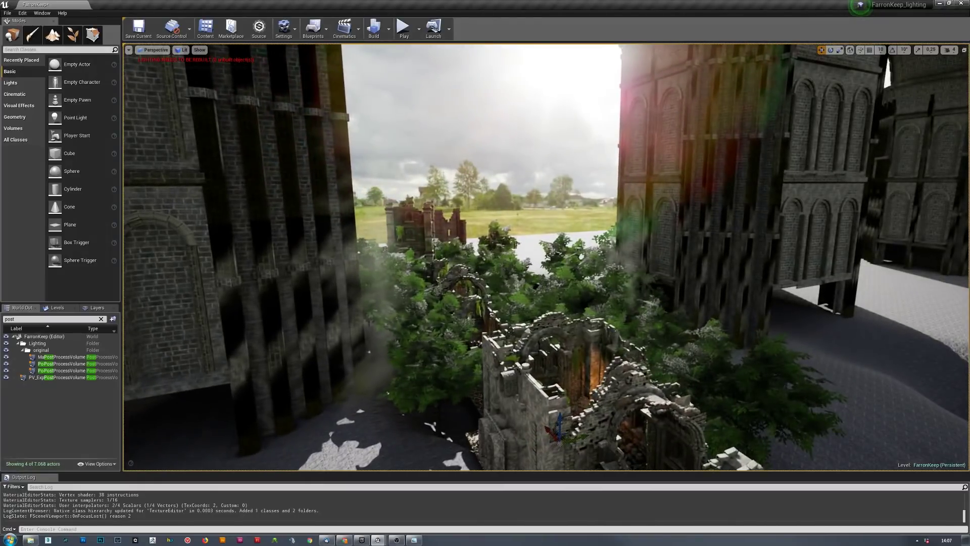
- Bring up the M_Sky_Inst material instance, locate it in the Textures/Sky folder and select MI_Sky_Flow_01
left_click_drag(969, 151, 386, 108)
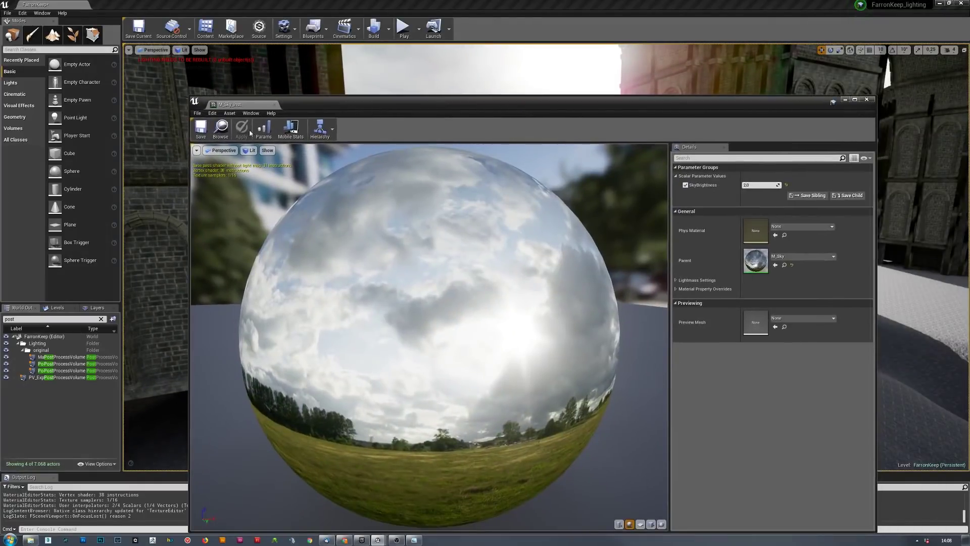
left_click(219, 132)
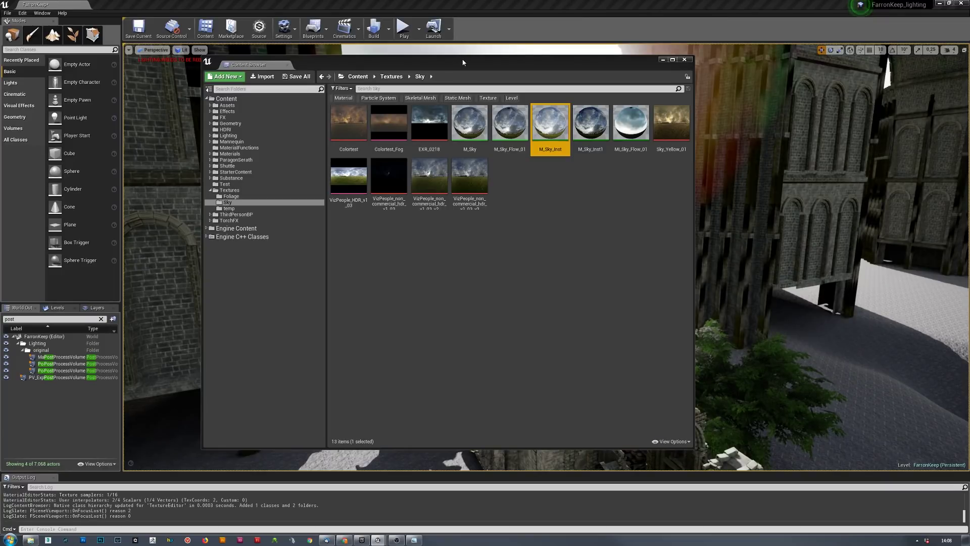
left_click_drag(463, 62, 534, 65)
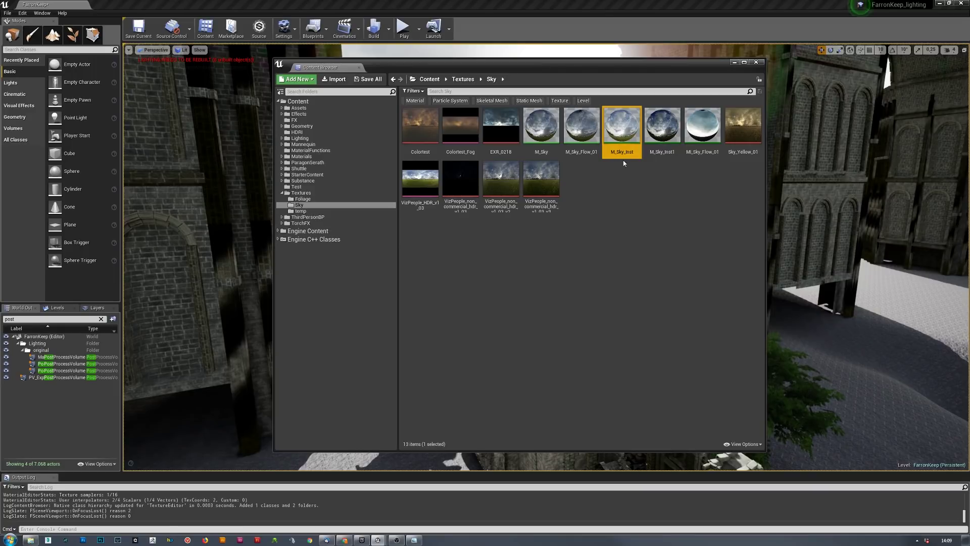
left_click(706, 126)
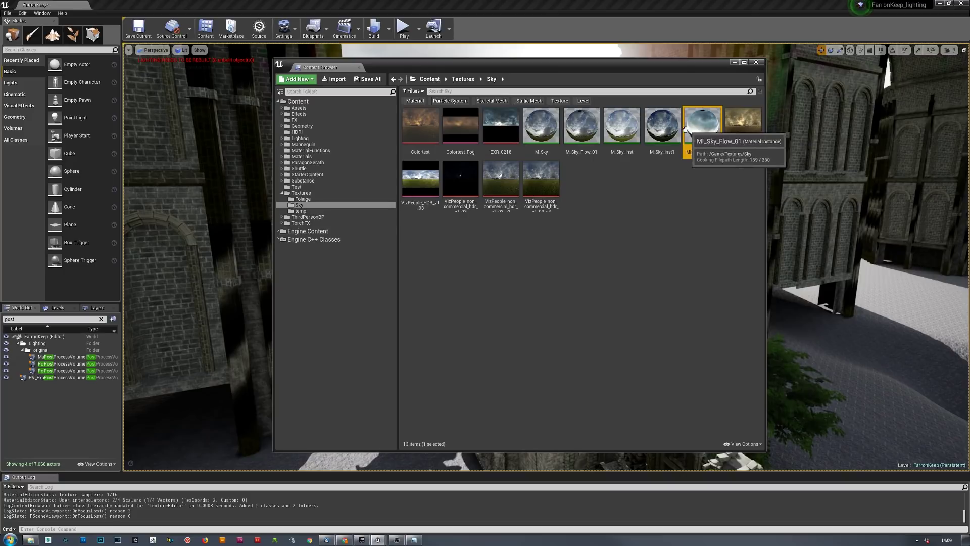
- Open the VizPeople_HDR_v1_03 cubemap in the texture editor and reposition the editor window
left_click(420, 186)
double_click(420, 186)
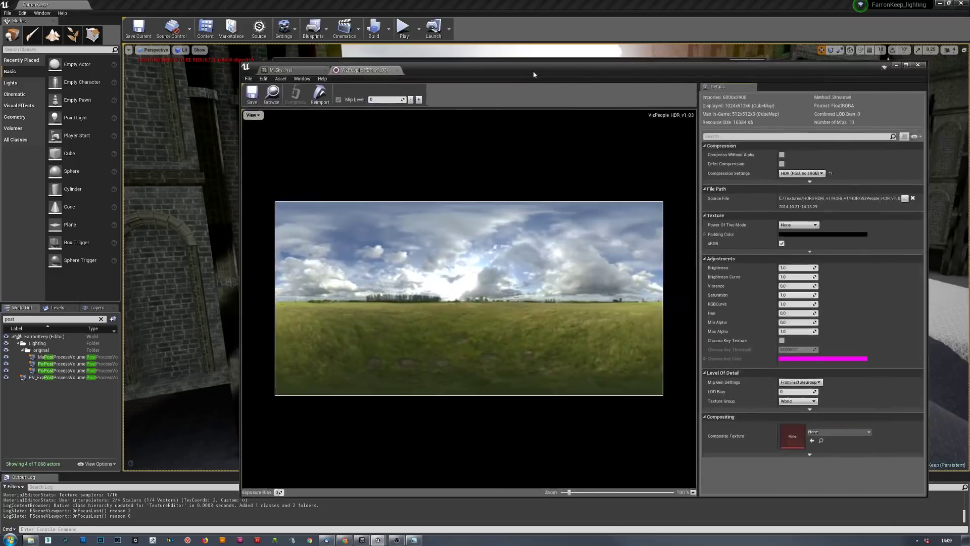
left_click_drag(533, 70, 434, 76)
left_click(434, 77)
left_click_drag(508, 91, 597, 36)
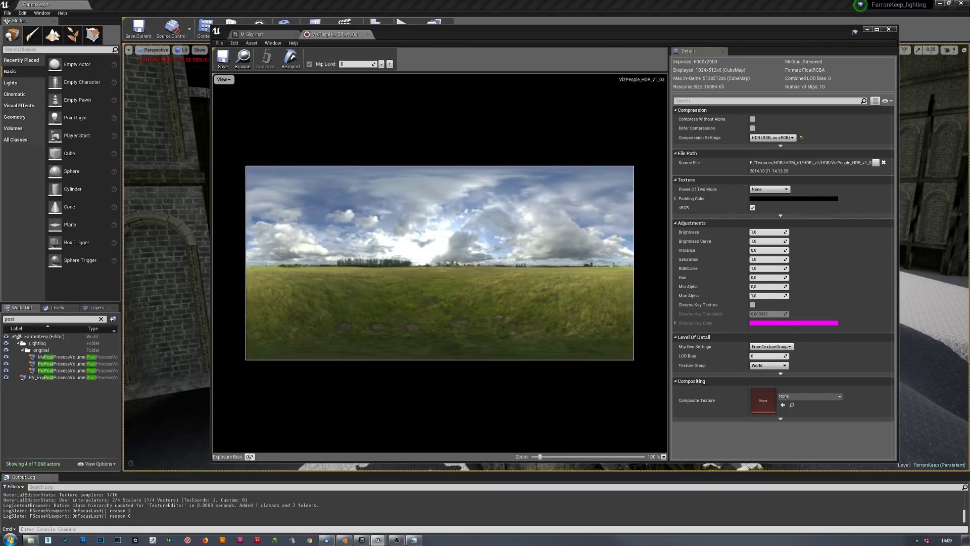
- Compare the VizPeople_non_commercial_hdr_v1_03_v3 texture with the VizPeople_HDR_v1_03 cubemap and check the M_Sky_Inst sphere preview
scroll(531, 258, "down", 2)
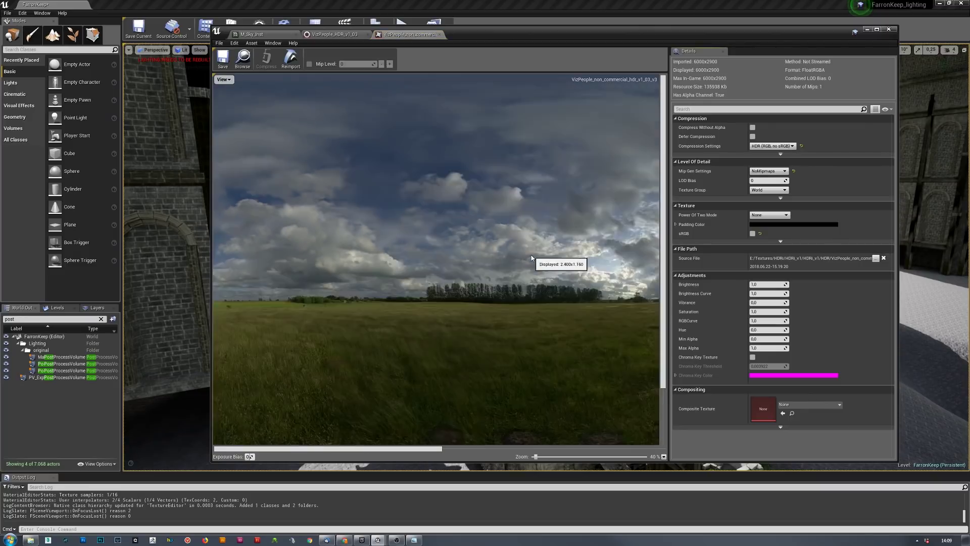
left_click_drag(368, 451, 445, 451)
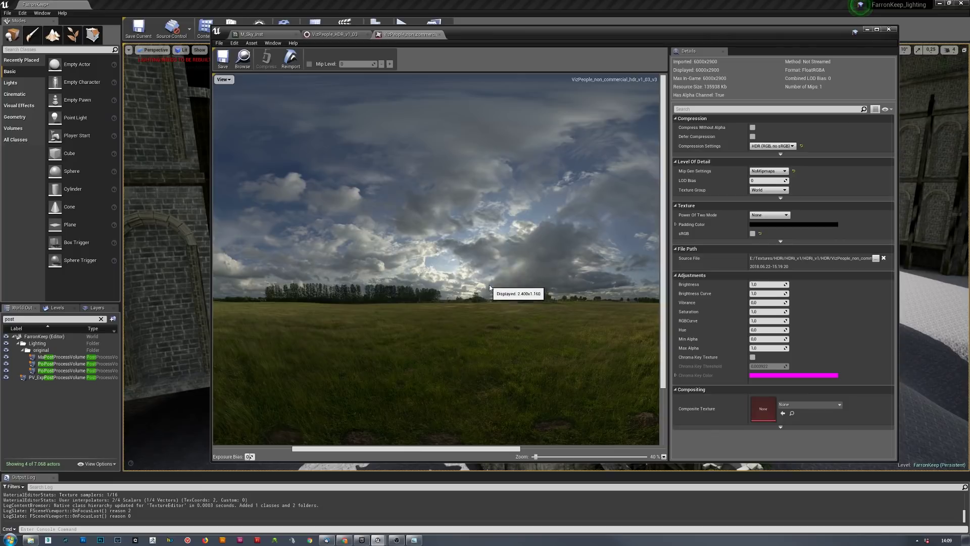
left_click(336, 35)
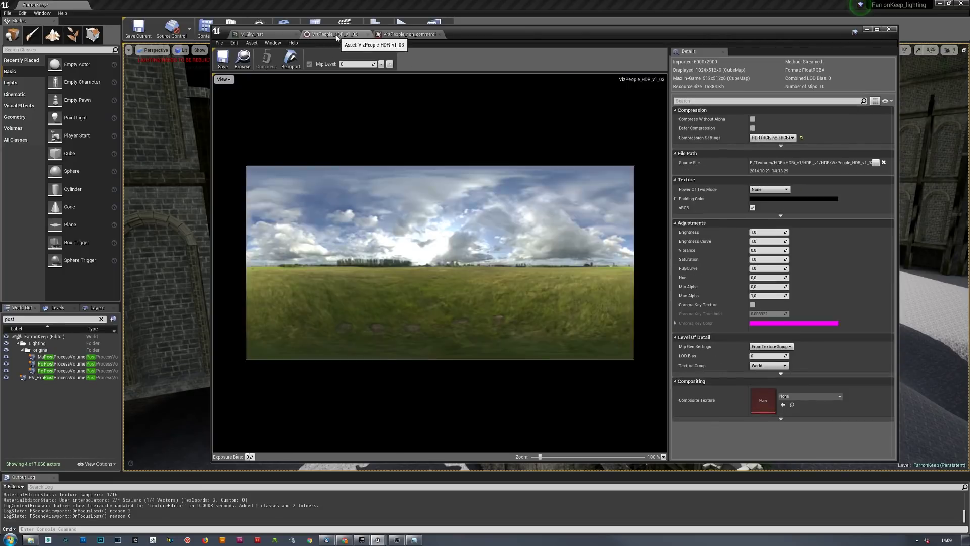
left_click(409, 35)
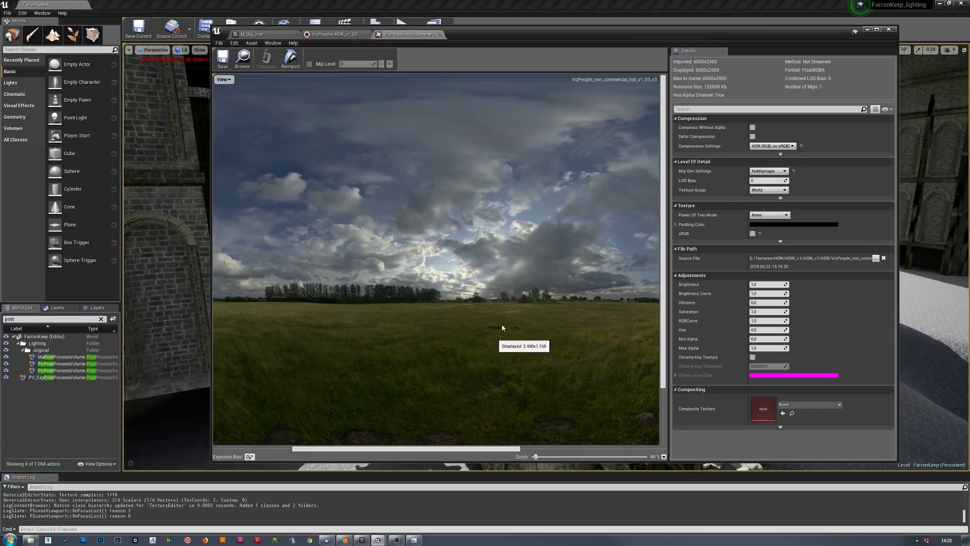
mouse_move(487, 449)
left_mouse_down()
mouse_move(581, 457)
mouse_move(495, 452)
left_mouse_up()
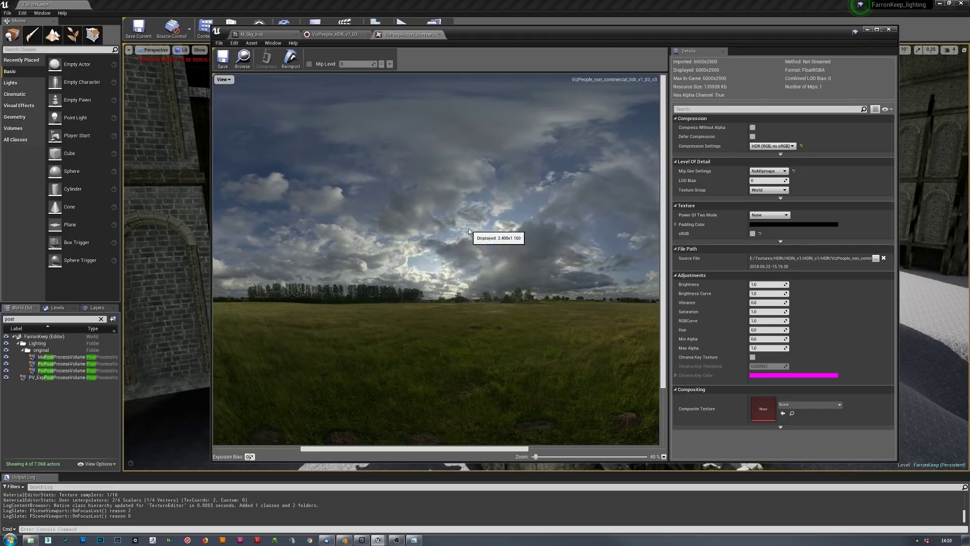
left_click(262, 34)
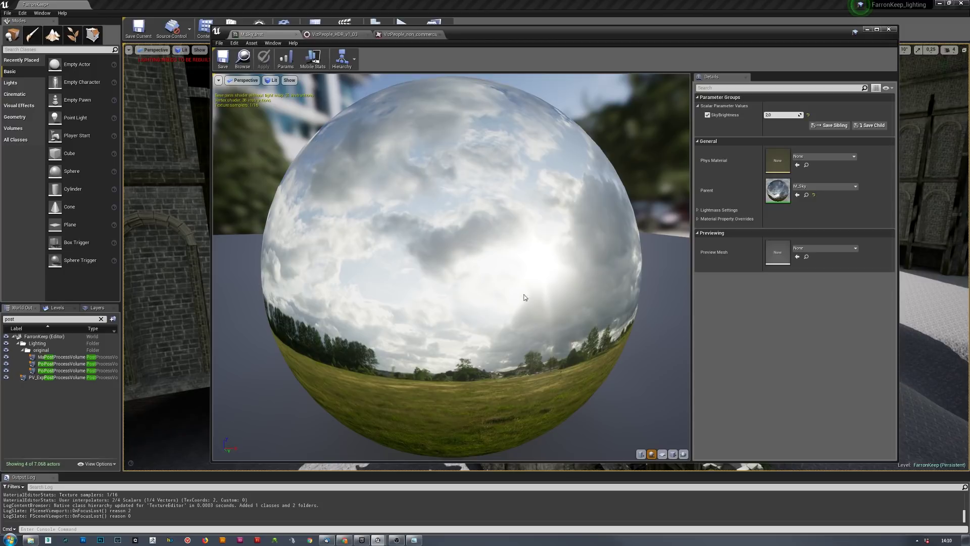
left_click(580, 292)
- Open the M_Sky_Flow_01 material in a maximized editor and survey its node graph down to the sun and moon disc groups
left_click_drag(507, 34, 969, 116)
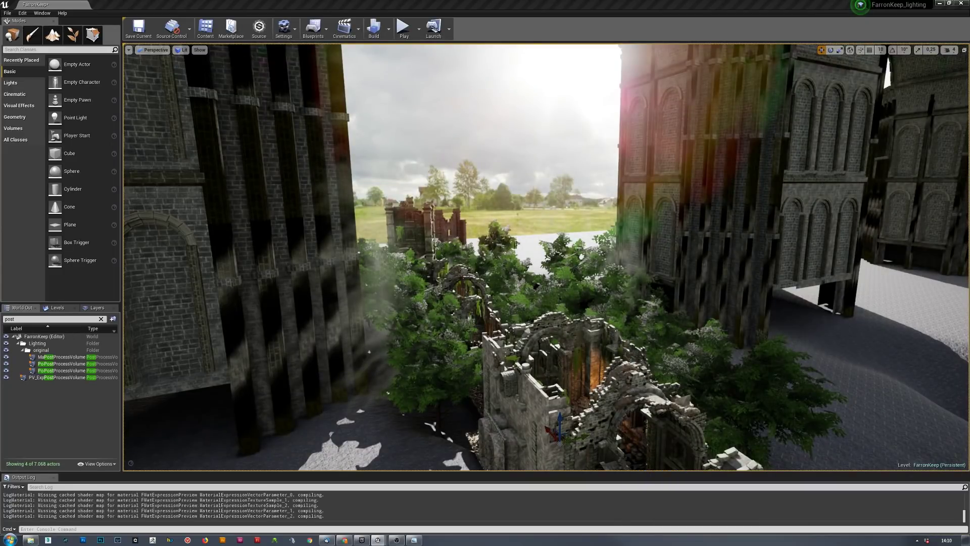
left_click_drag(969, 102, 603, 28)
double_click(603, 28)
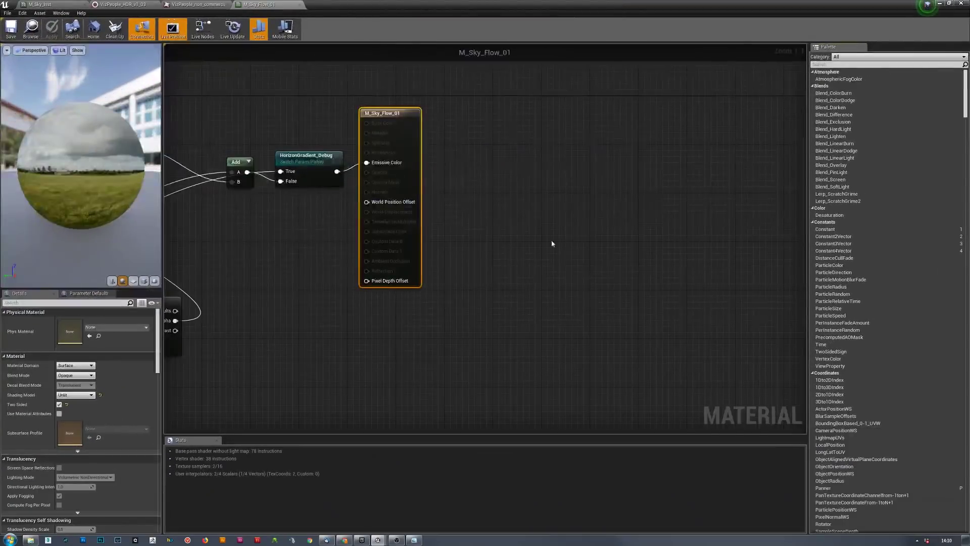
scroll(631, 272, "down", 6)
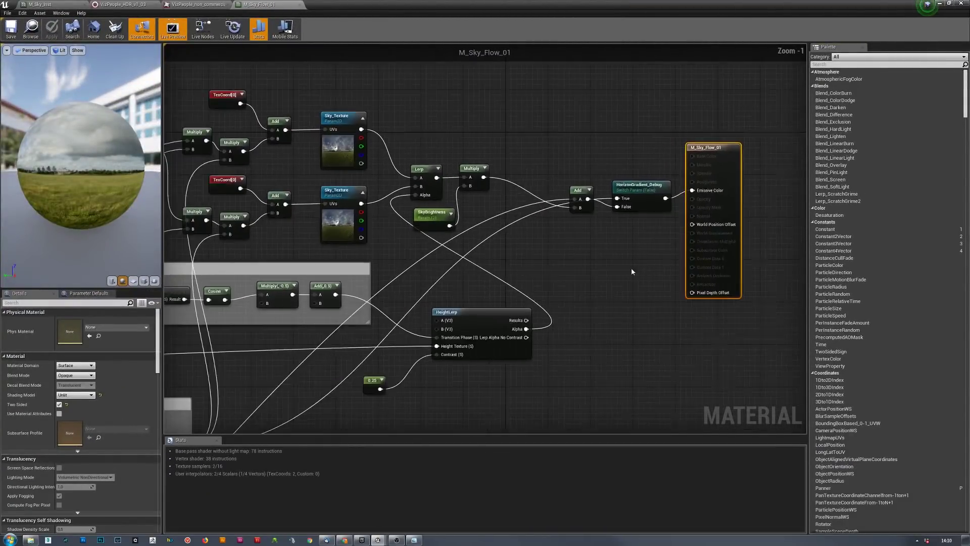
right_click_drag(522, 372, 557, 297)
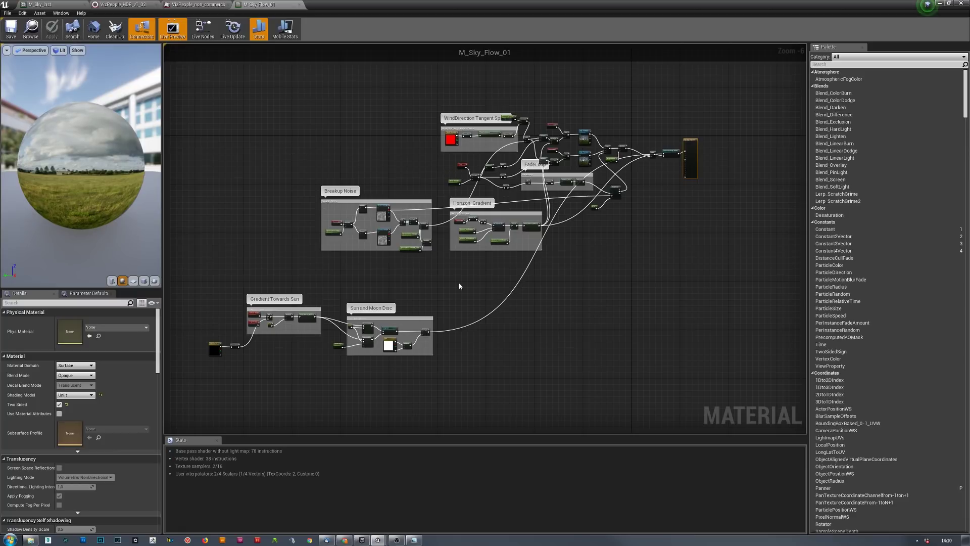
scroll(458, 295, "up", 3)
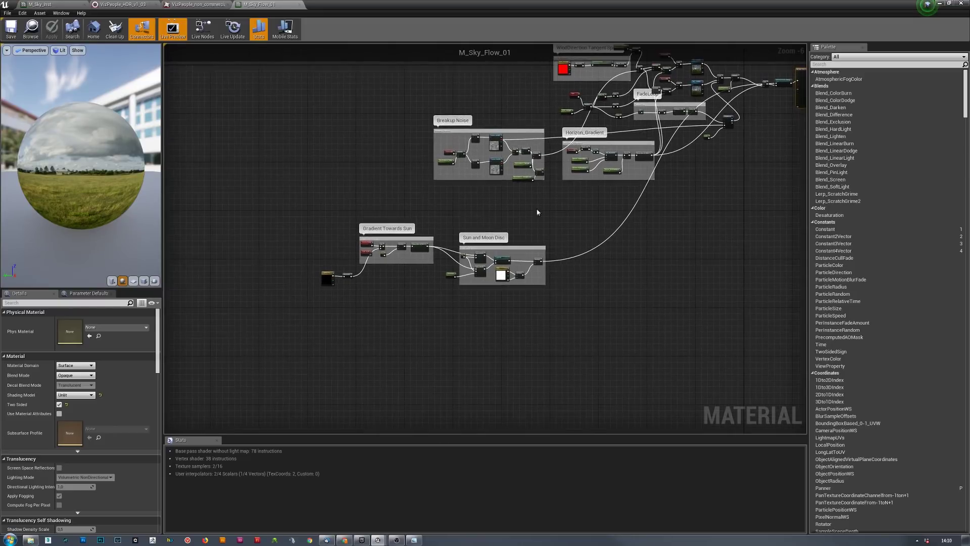
- Shift the Gradient Towards Sun and Sun and Moon Disc groups slightly with their input nodes, and select the LightVector parameter
scroll(564, 180, "down", 2)
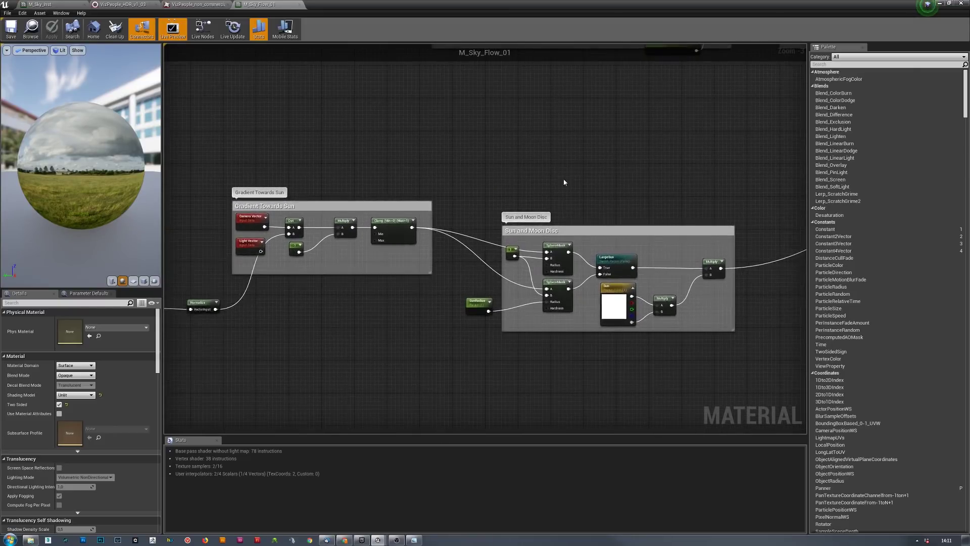
left_click_drag(290, 168, 710, 362)
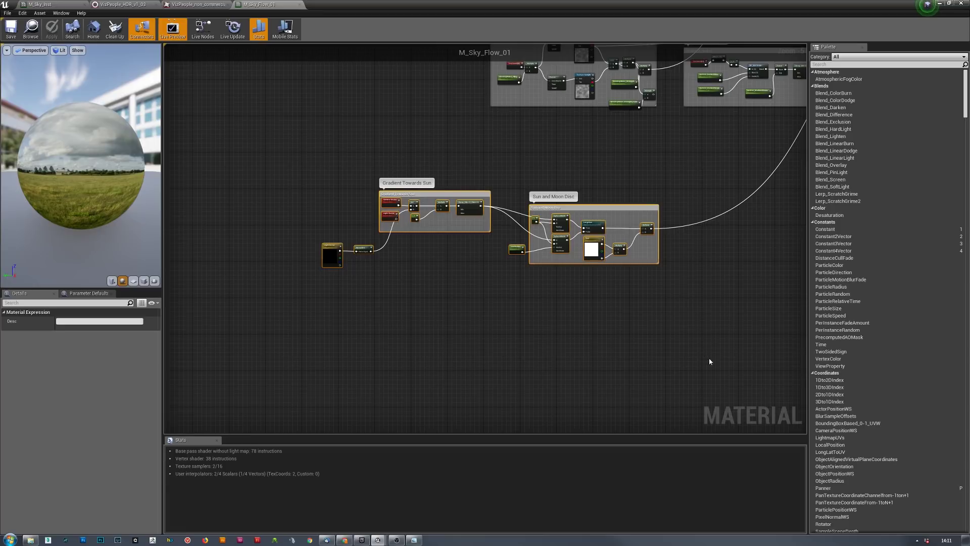
scroll(569, 243, "up", 1)
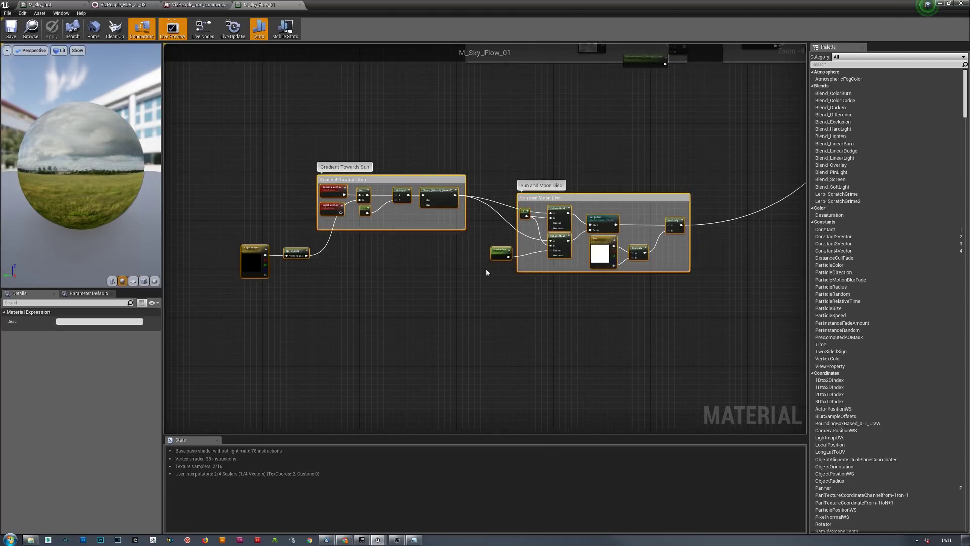
scroll(344, 259, "up", 2)
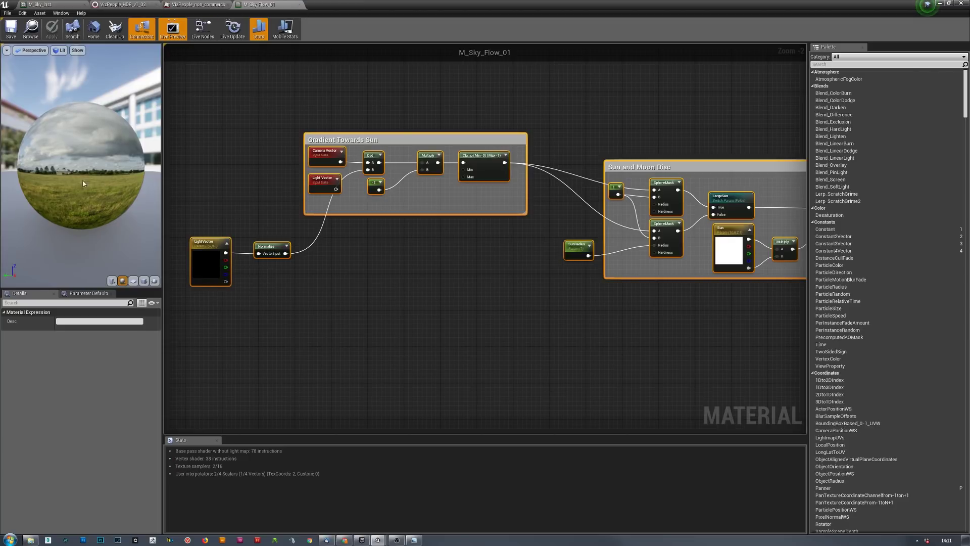
left_click_drag(212, 269, 229, 280)
left_click(299, 311)
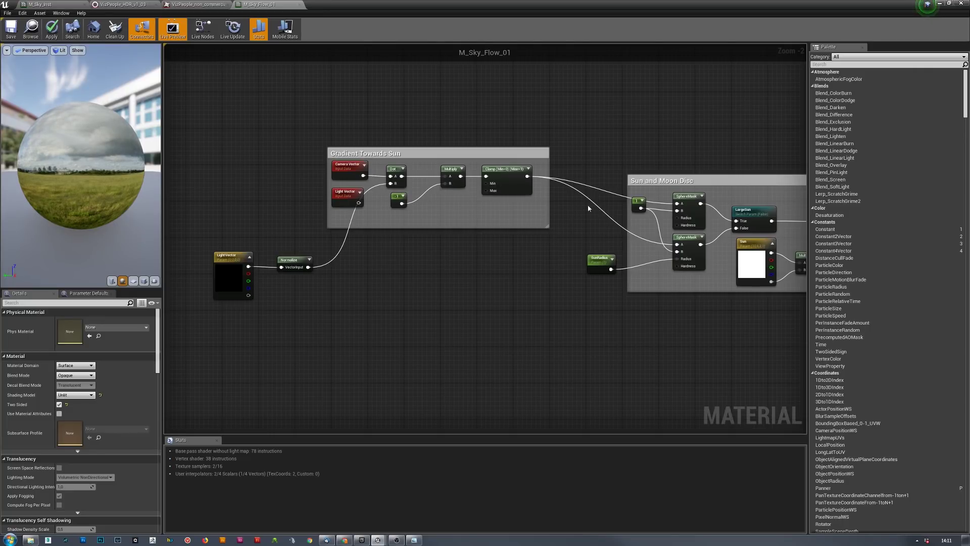
left_click(230, 286)
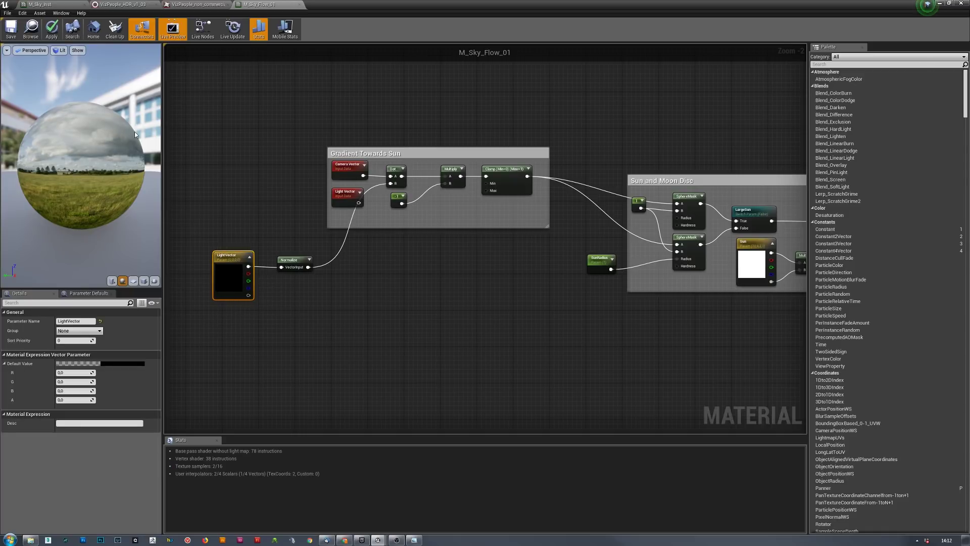
- Survey the Horizon_Gradient, FadeLoop, Breakup Noise and WindDirection groups and compare them with the sky material in the browser's The Last of Us article
right_click_drag(701, 339, 340, 290)
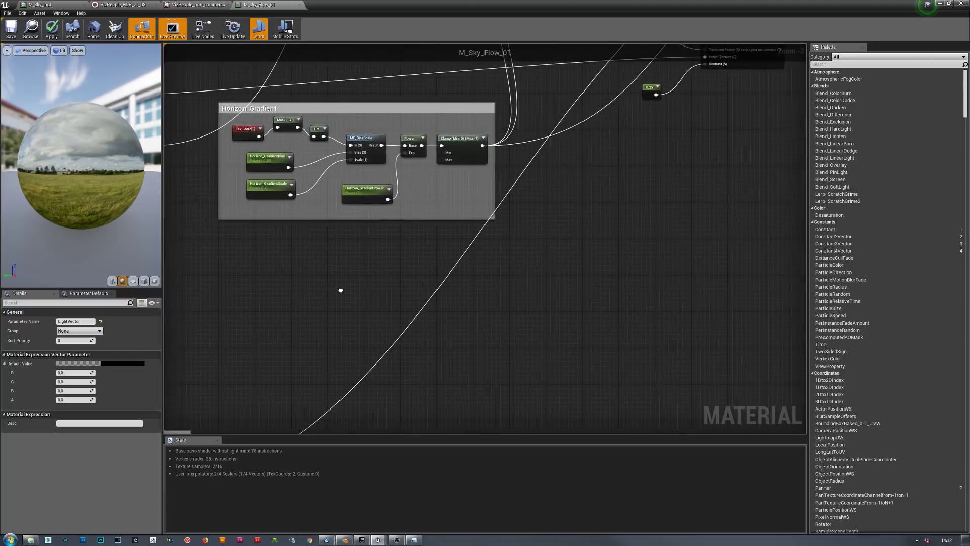
right_click_drag(571, 198, 496, 355)
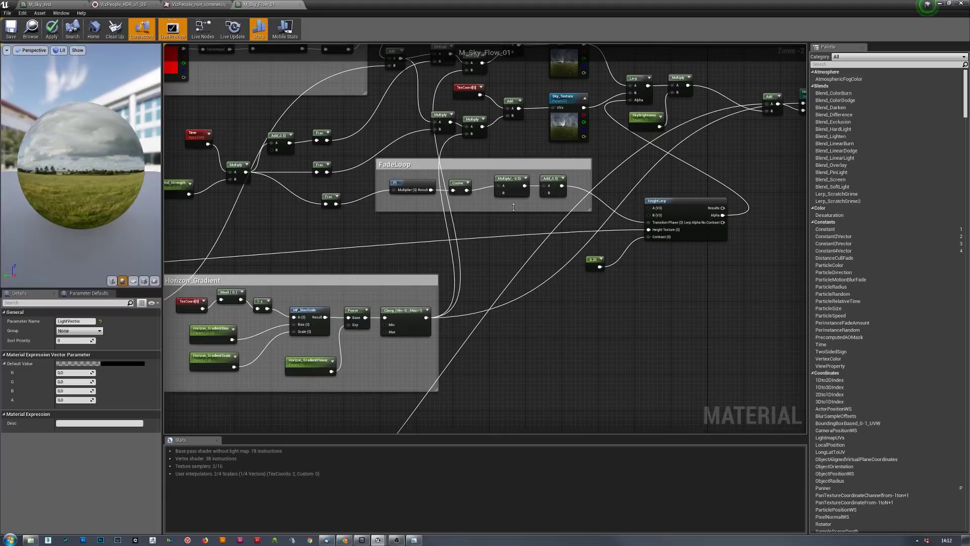
right_click_drag(514, 207, 793, 99)
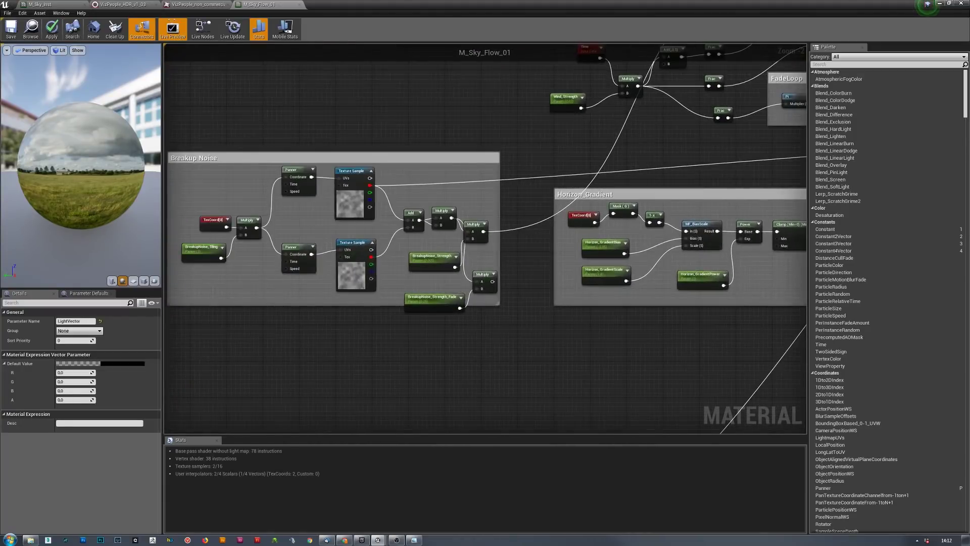
right_click_drag(689, 140, 337, 321)
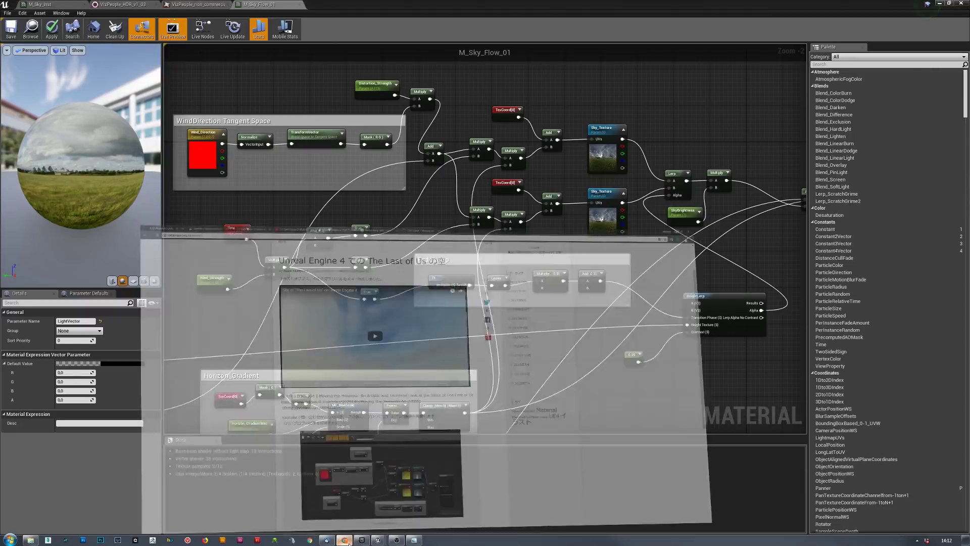
left_click(344, 539)
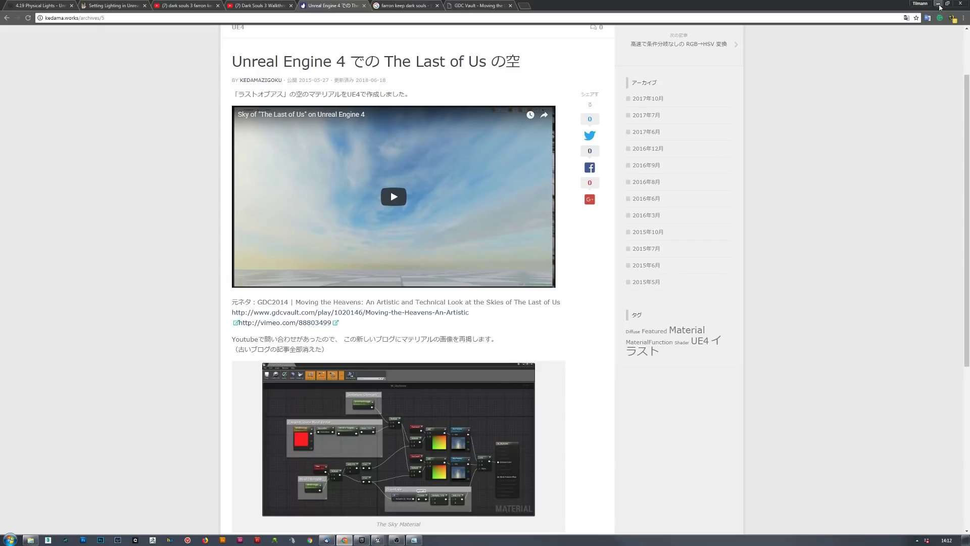
left_click(939, 4)
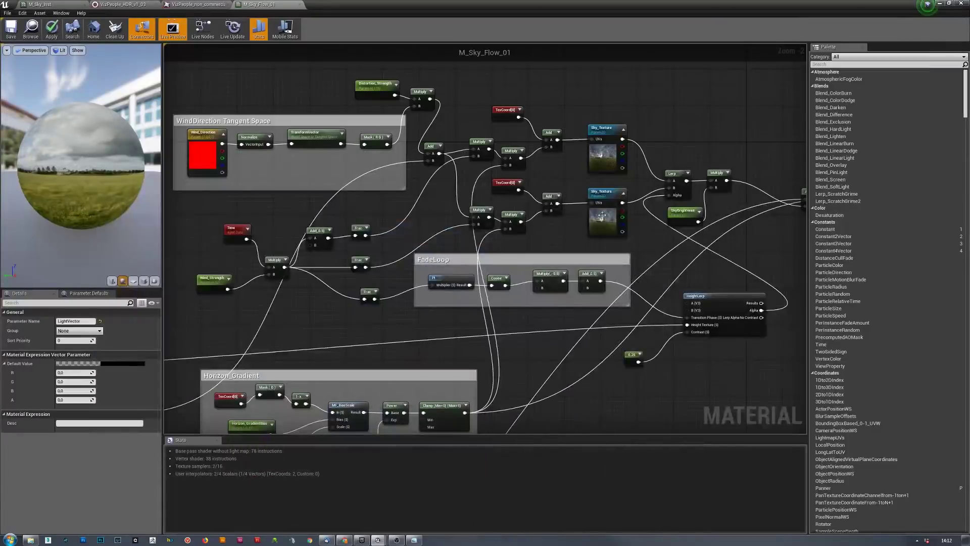
- Nudge the final Add node before the material output and select the HorizonGradient_Debug switch parameter
left_click(729, 109)
scroll(729, 109, "up", 1)
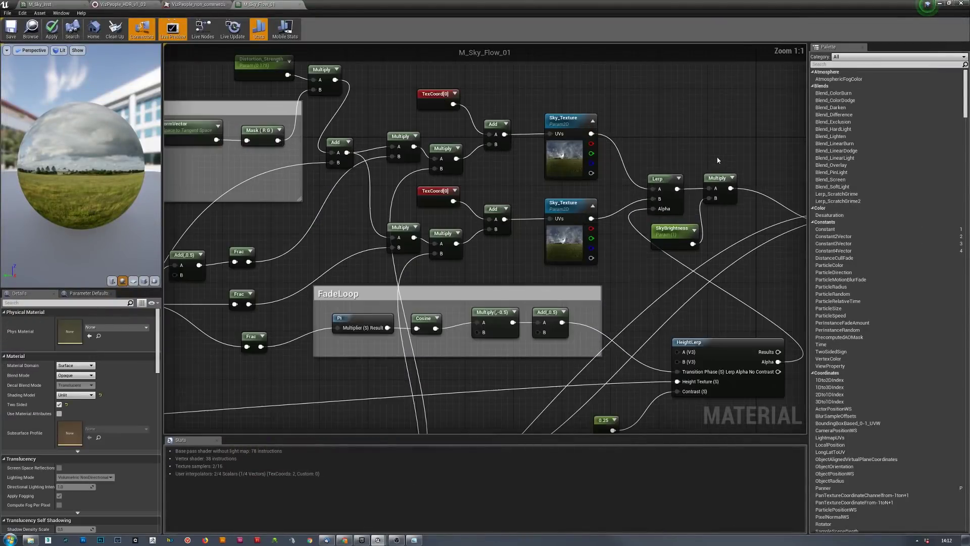
scroll(596, 96, "up", 1)
left_click_drag(680, 237, 659, 221)
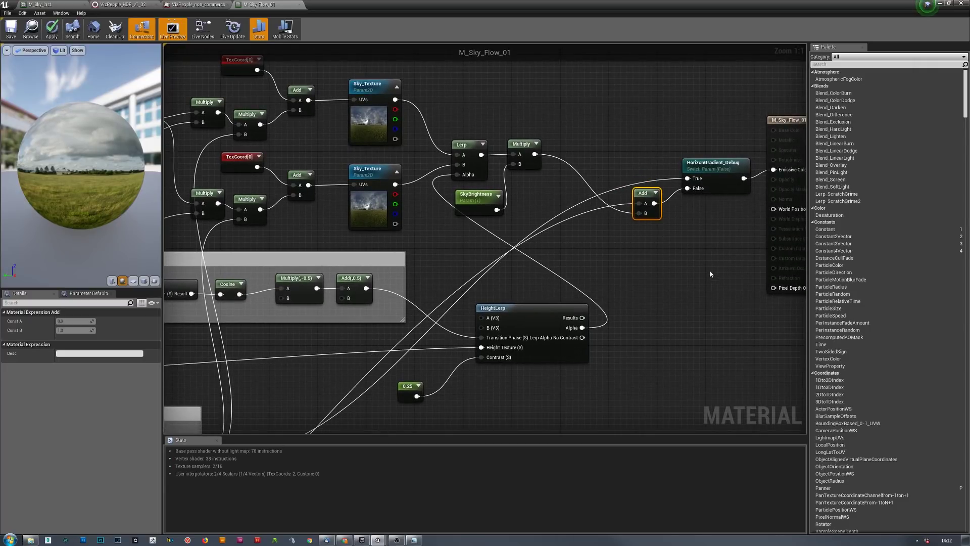
left_click(717, 176)
- Trace the Horizon_Gradient group's connections through the graph to the HorizonGradient_Debug switch and the material output
right_click_drag(558, 404, 740, 133)
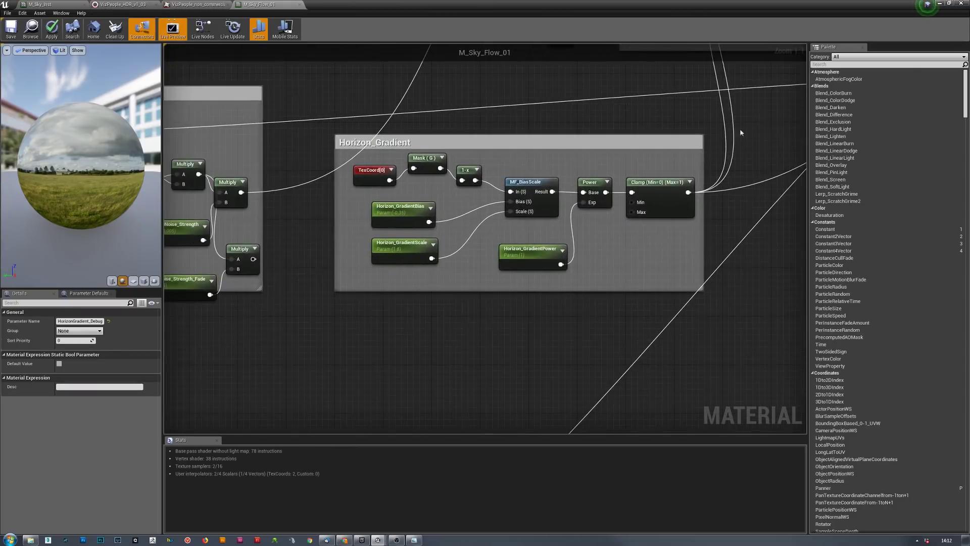
right_click_drag(635, 147, 803, 305)
right_click_drag(616, 355, 504, 206)
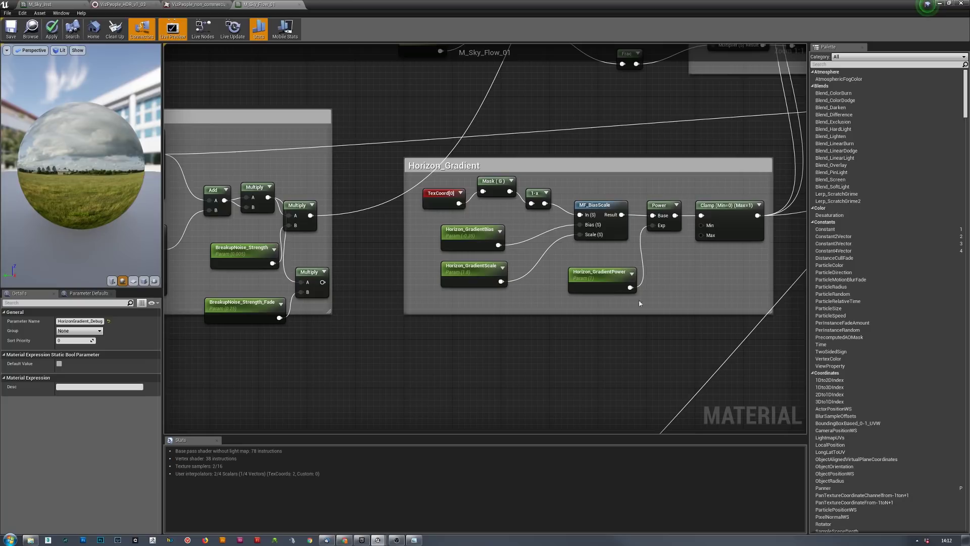
right_click_drag(686, 140, 260, 258)
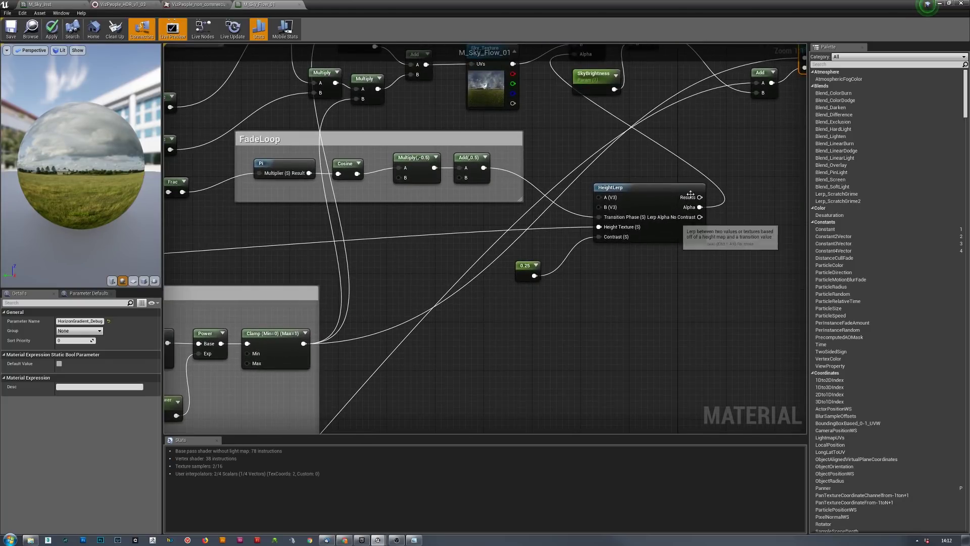
right_click_drag(692, 195, 581, 249)
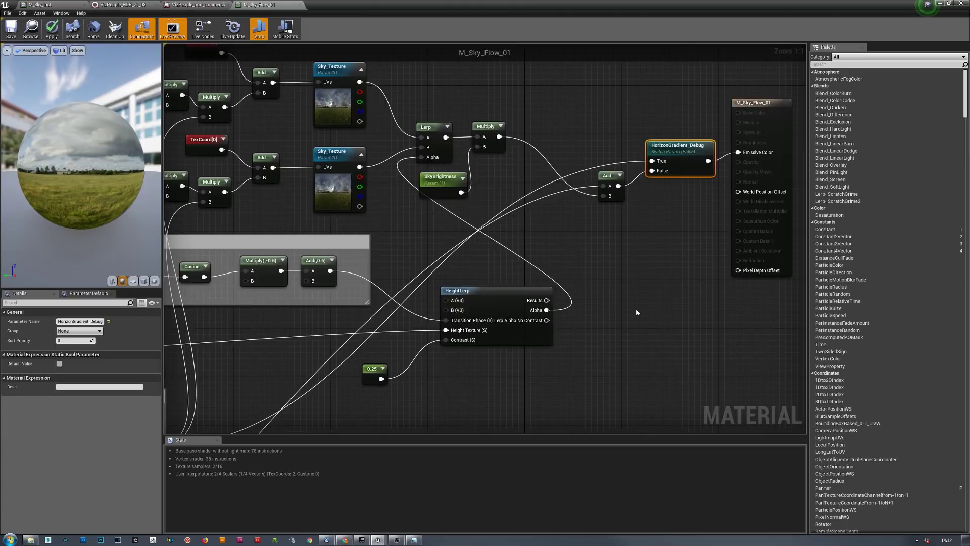
right_click_drag(583, 248, 613, 256)
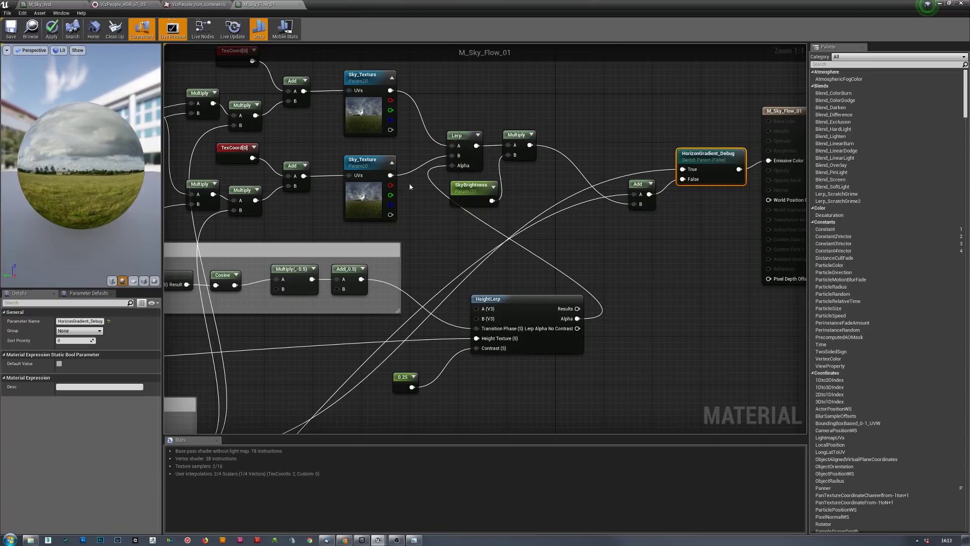
- Move the SkyBrightness parameter slightly closer under the Lerp node and adjust the final Add node's position
left_click_drag(483, 204, 473, 206)
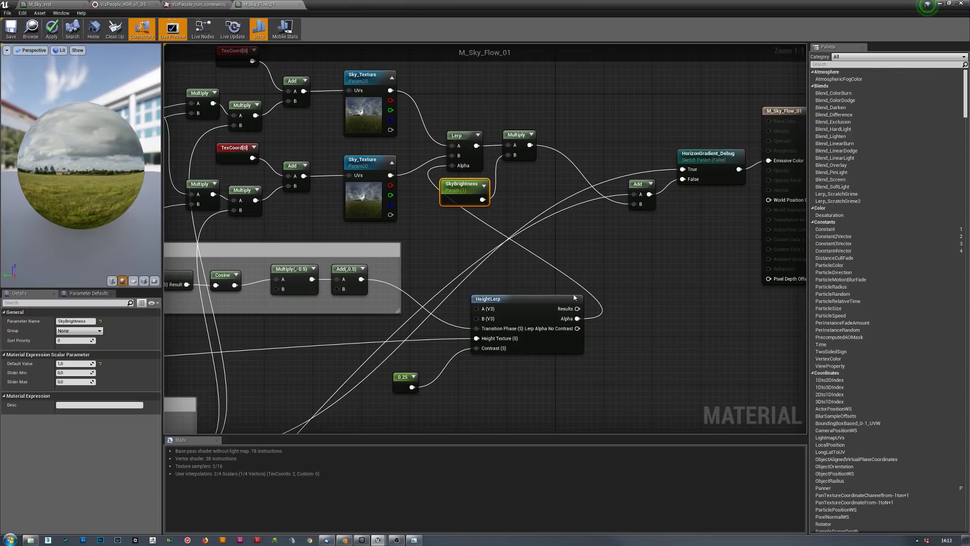
mouse_move(652, 206)
left_mouse_down()
mouse_move(582, 188)
mouse_move(659, 199)
left_mouse_up()
right_click_drag(559, 416, 445, 331)
right_click_drag(659, 126, 500, 380)
right_click_drag(687, 128, 657, 278)
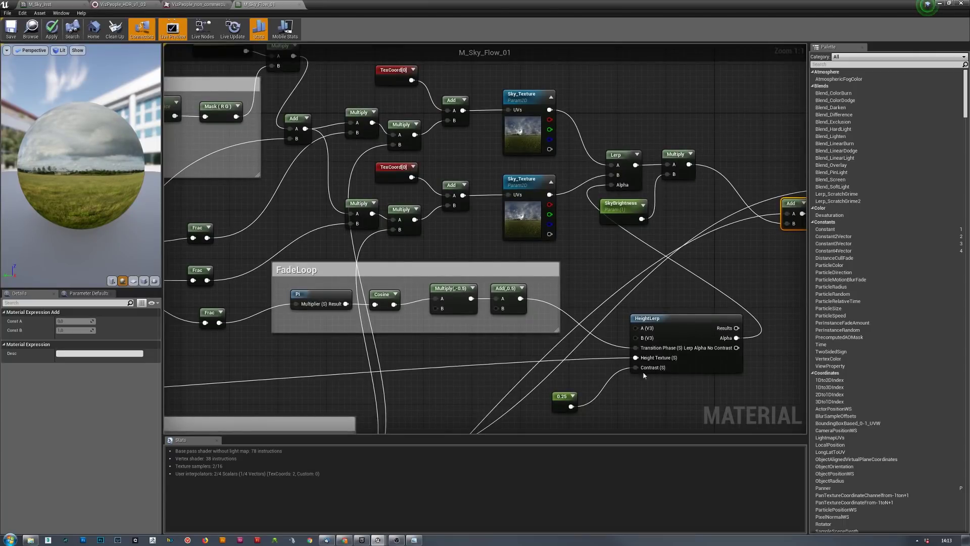
right_click_drag(588, 246, 631, 246)
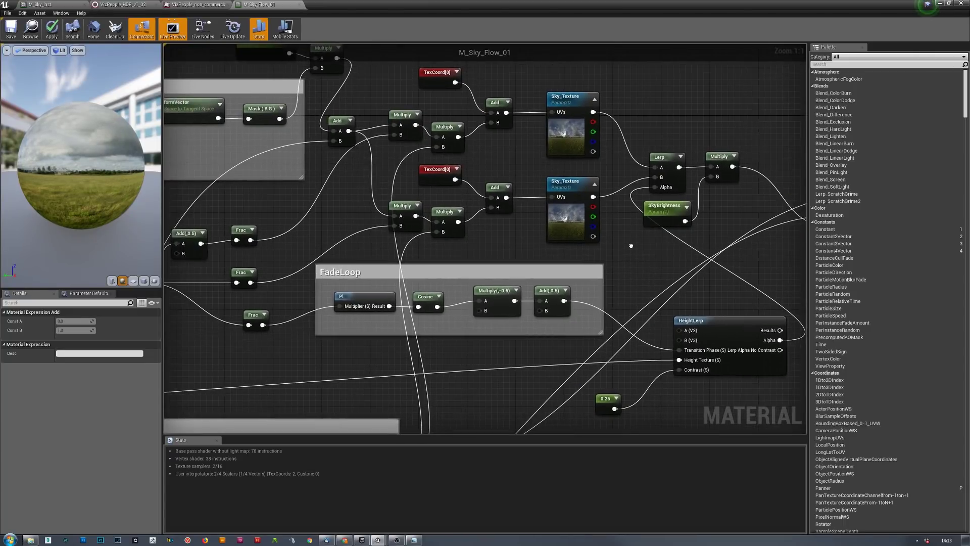
- Inspect the Lerp node and the two Sky_Texture samplers that it blends
left_click(673, 182)
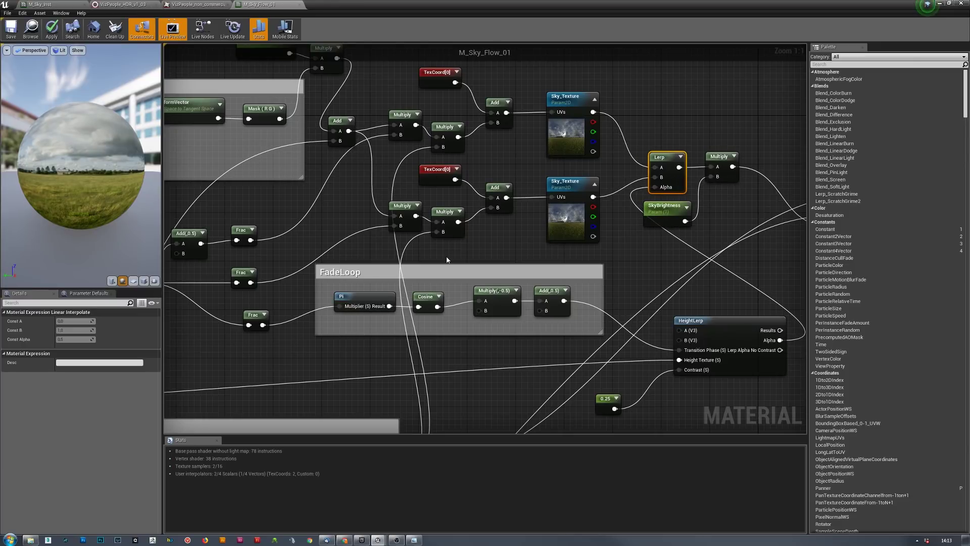
right_click_drag(775, 228, 714, 192)
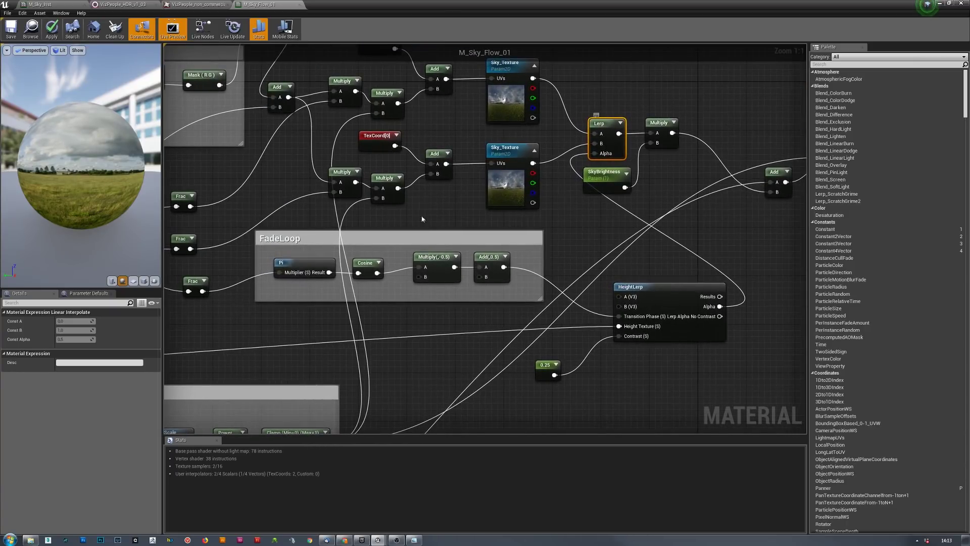
right_click_drag(627, 84, 749, 144)
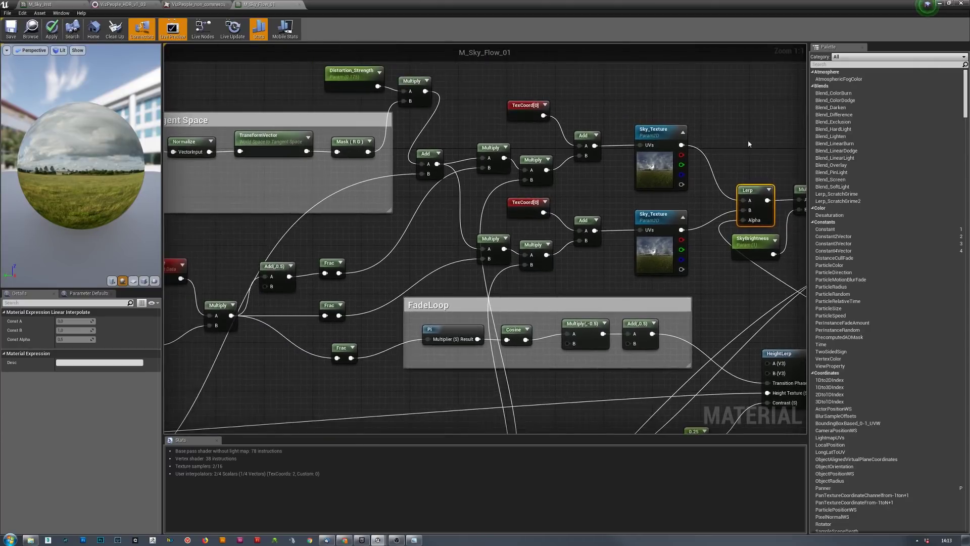
left_click(657, 172)
left_click(658, 249)
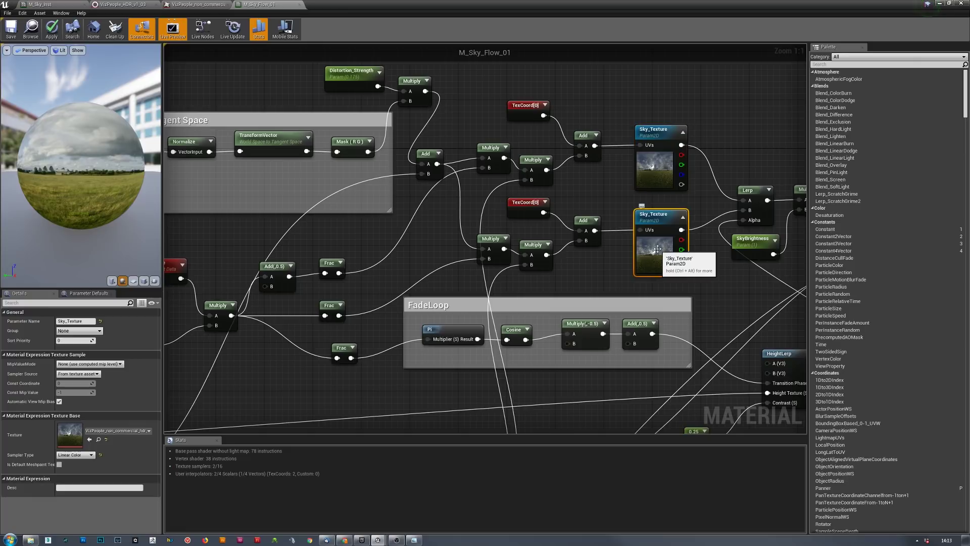
left_click(657, 166)
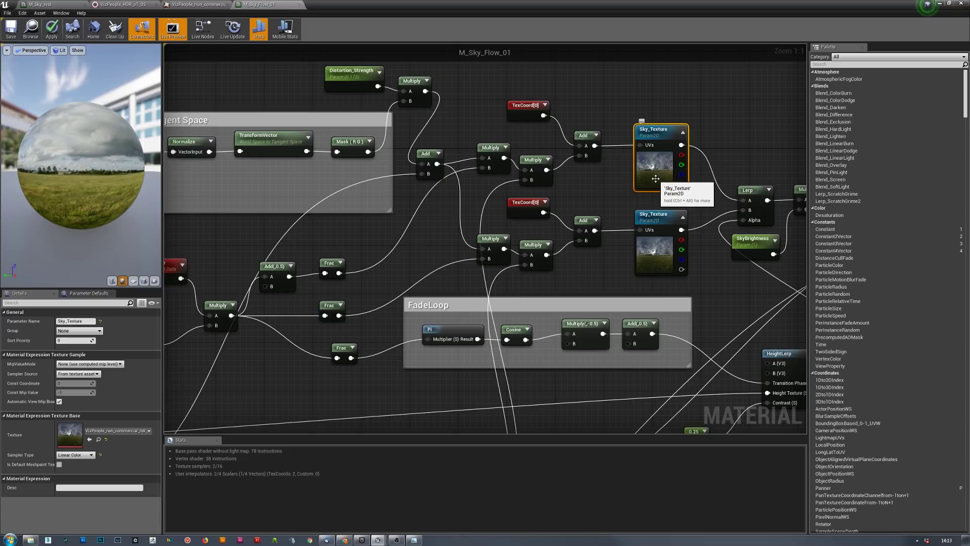
left_click(647, 260)
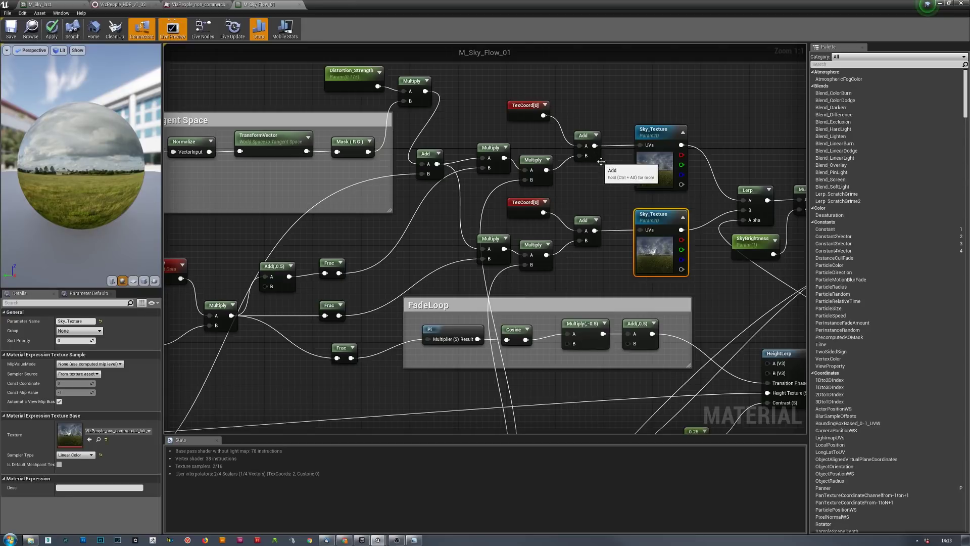
- Nudge the Multiply node in the upper Sky_Texture branch, fed by the wind direction Add node
right_click_drag(584, 184, 605, 158)
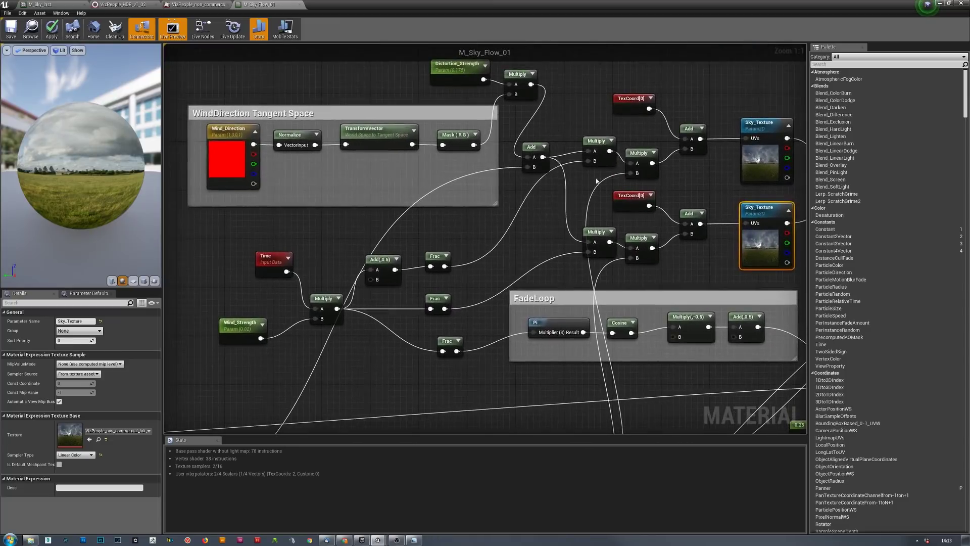
left_click_drag(606, 158, 599, 164)
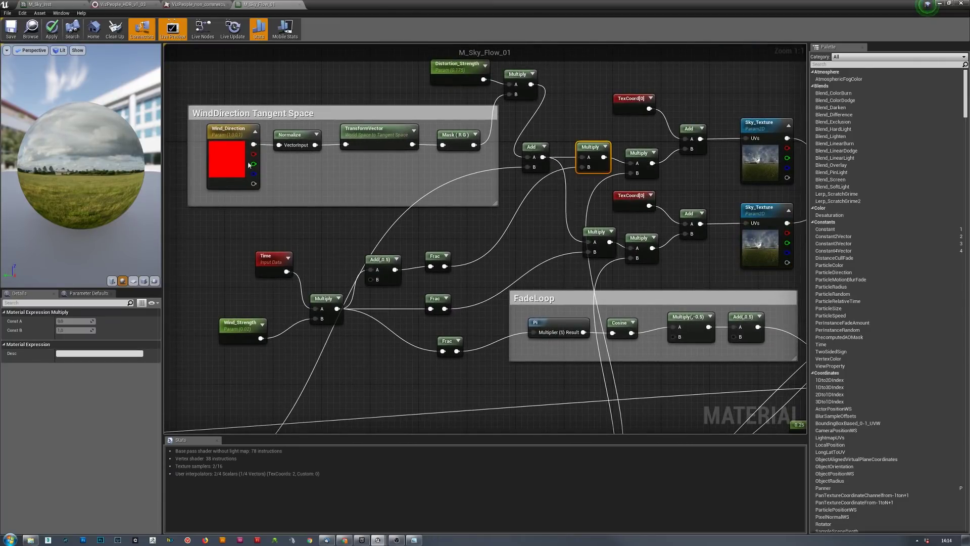
right_click_drag(353, 232, 342, 271)
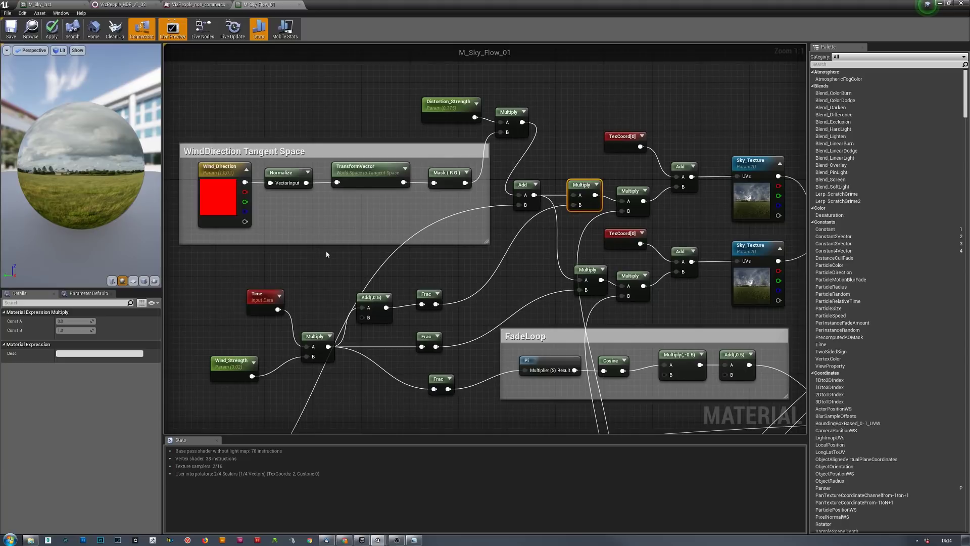
- Inspect the Wind_Direction parameter, the upper TexCoord node and the upper Frac node that drive the sky flow
left_click(211, 194)
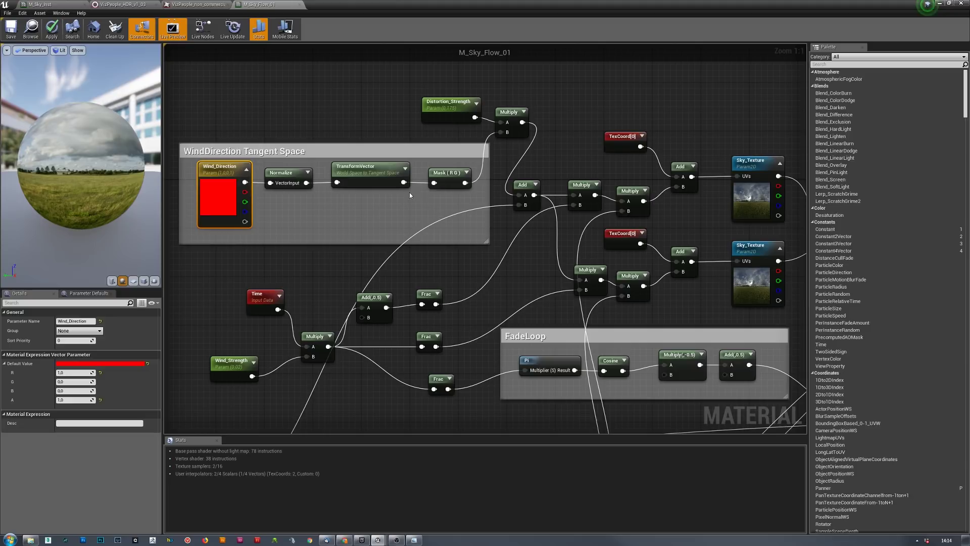
left_click(625, 145)
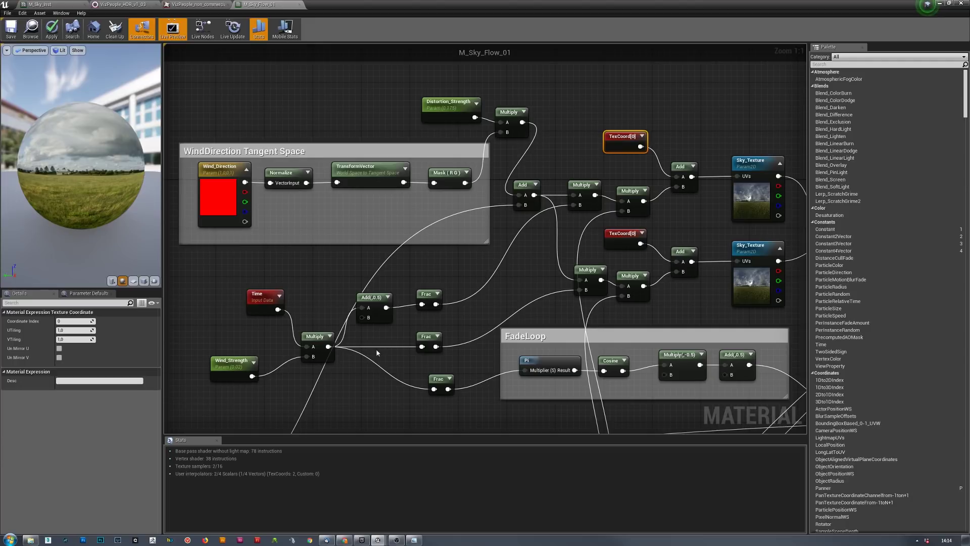
left_click(430, 294)
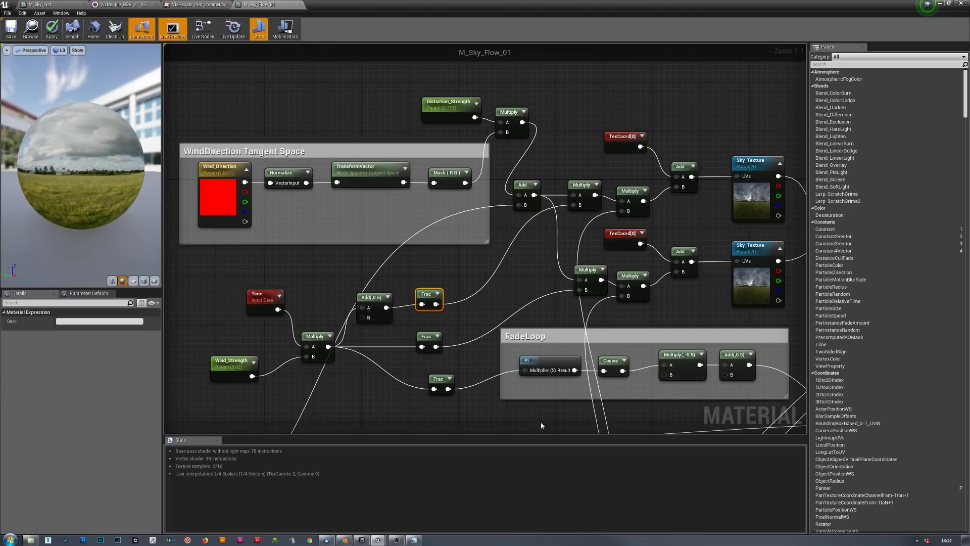
left_click(508, 294)
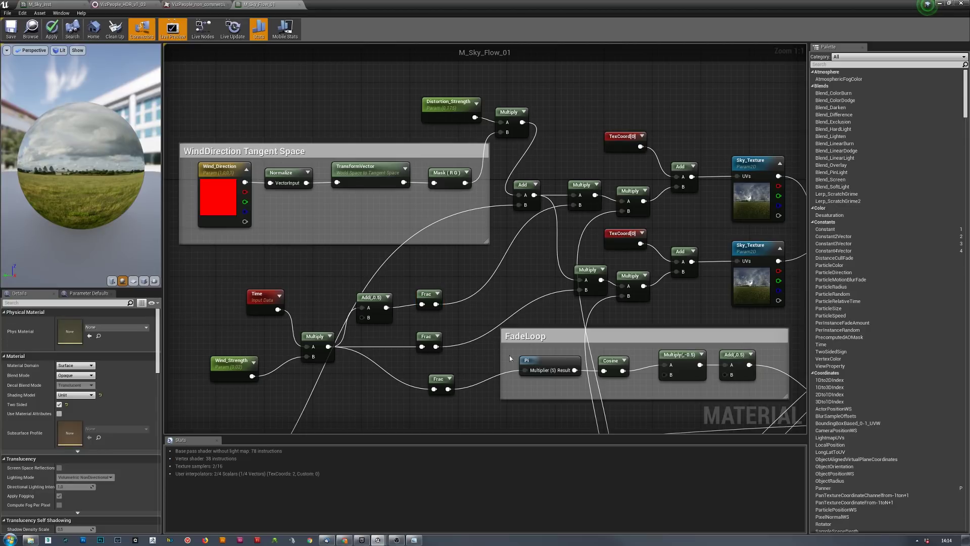
- Inspect the Wind_Strength parameter and preview the final Add(,0.5) node of the FadeLoop group on the preview sphere
right_click_drag(511, 299, 520, 167)
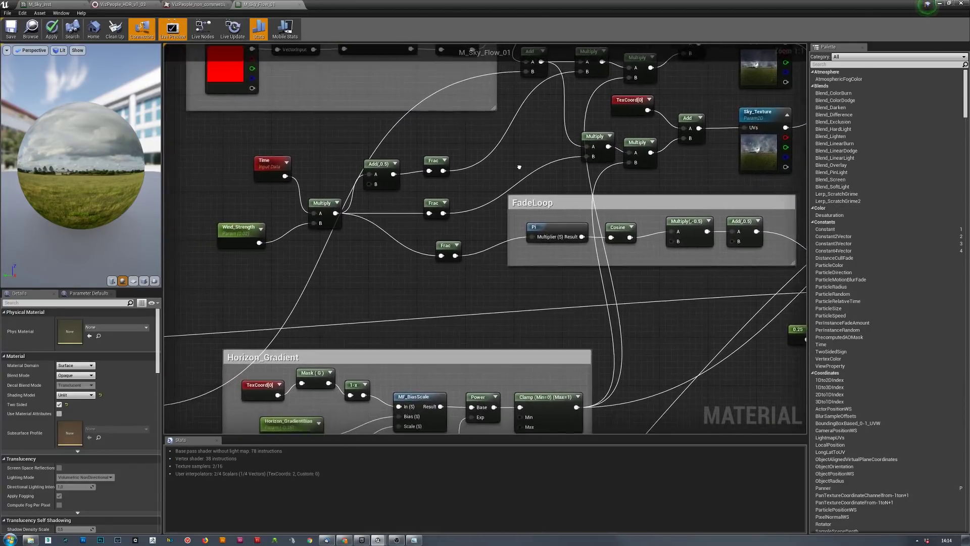
left_click(246, 239)
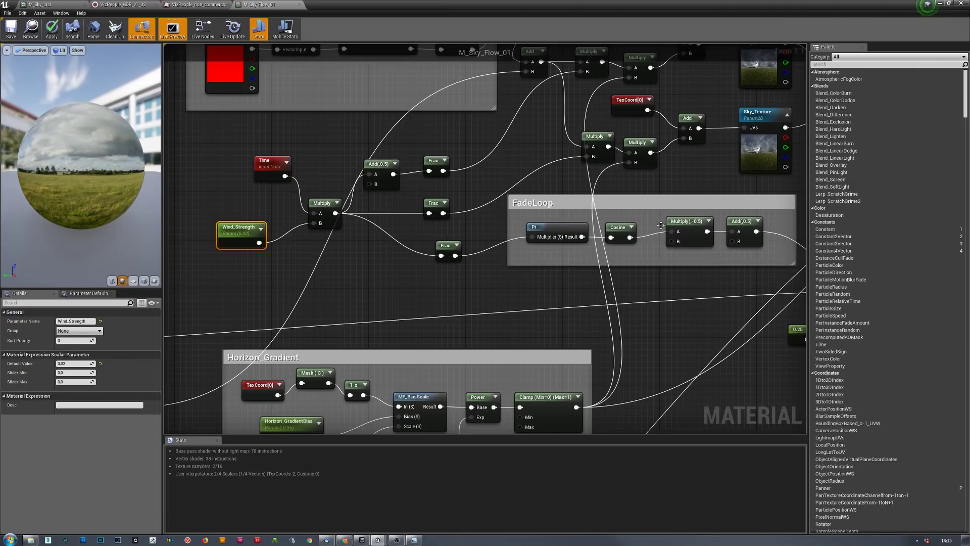
right_click_drag(667, 297, 435, 288)
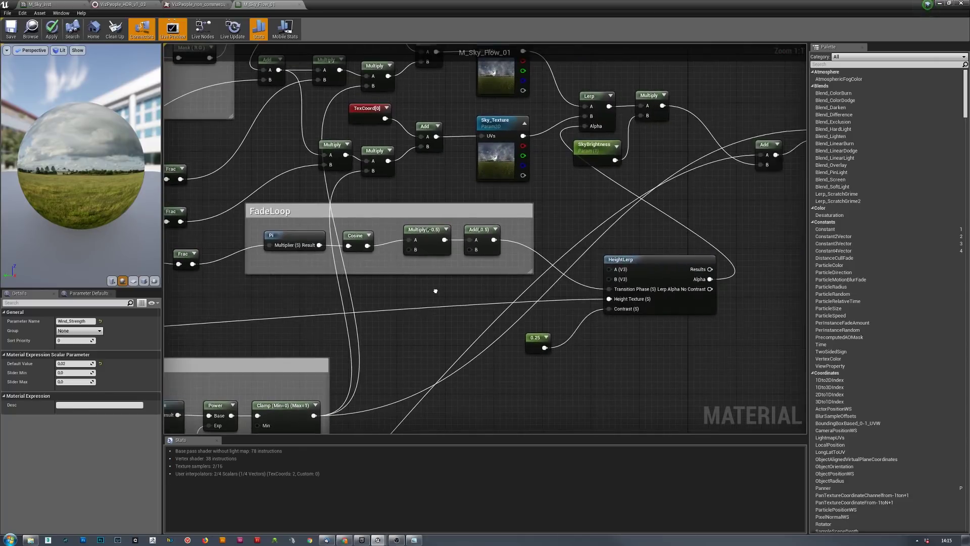
right_click(485, 249)
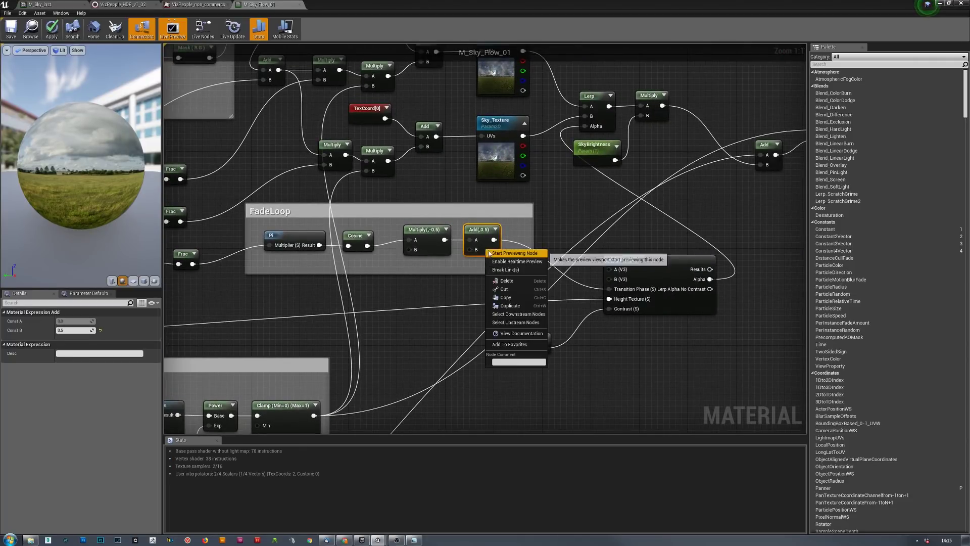
left_click(509, 256)
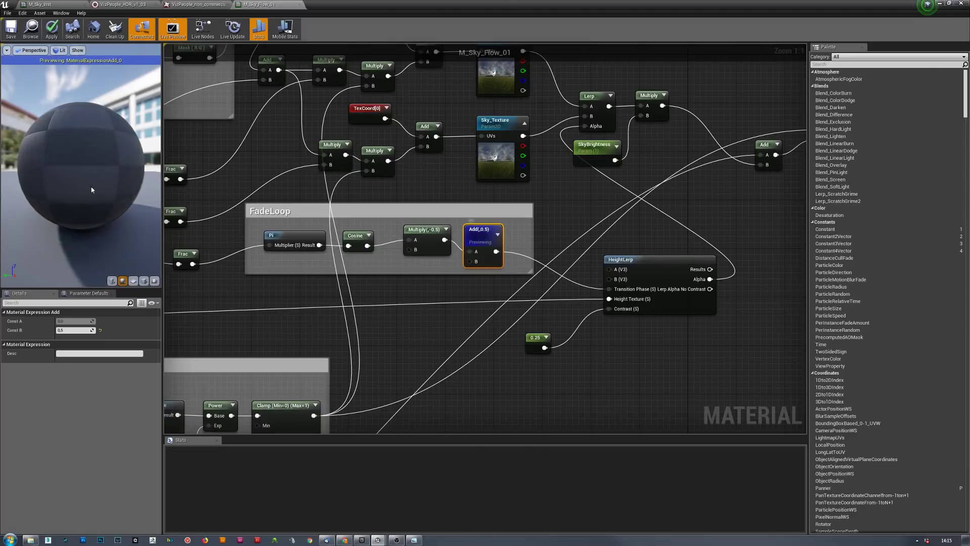
mouse_move(83, 154)
right_mouse_down()
mouse_move(83, 134)
mouse_move(83, 157)
right_mouse_up()
left_click_drag(82, 156, 129, 153)
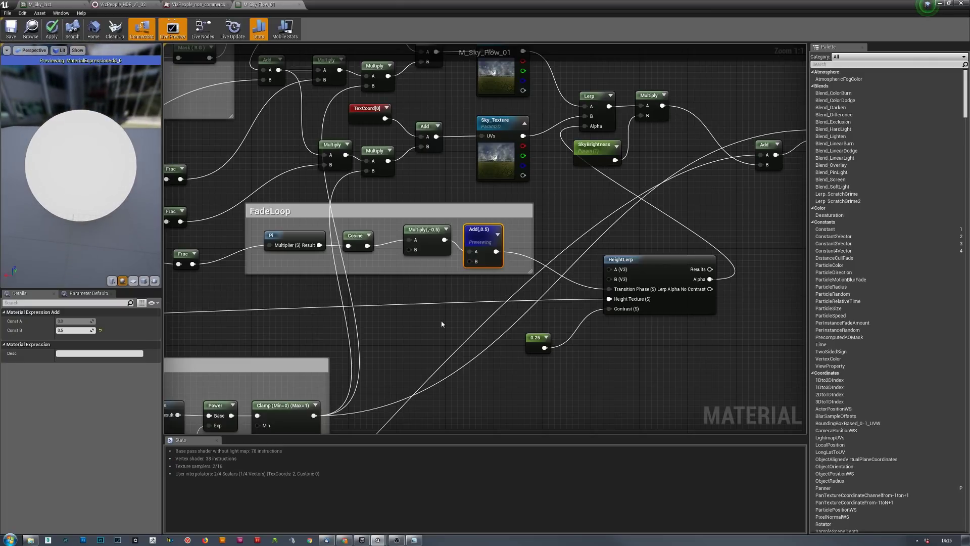
- Compare the two Sky_Texture samplers with the pulsing FadeLoop preview that blends between them
right_click_drag(247, 291, 580, 279)
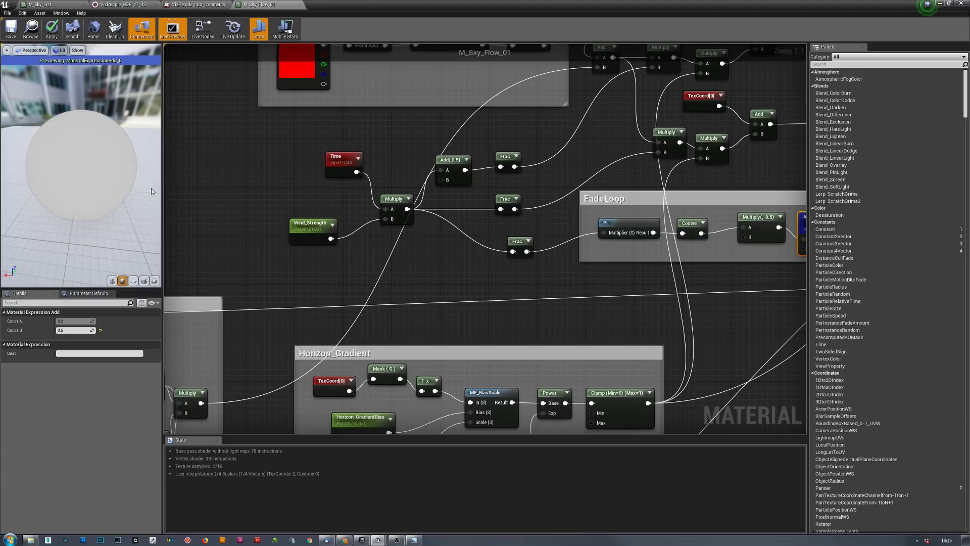
right_click_drag(670, 282, 574, 289)
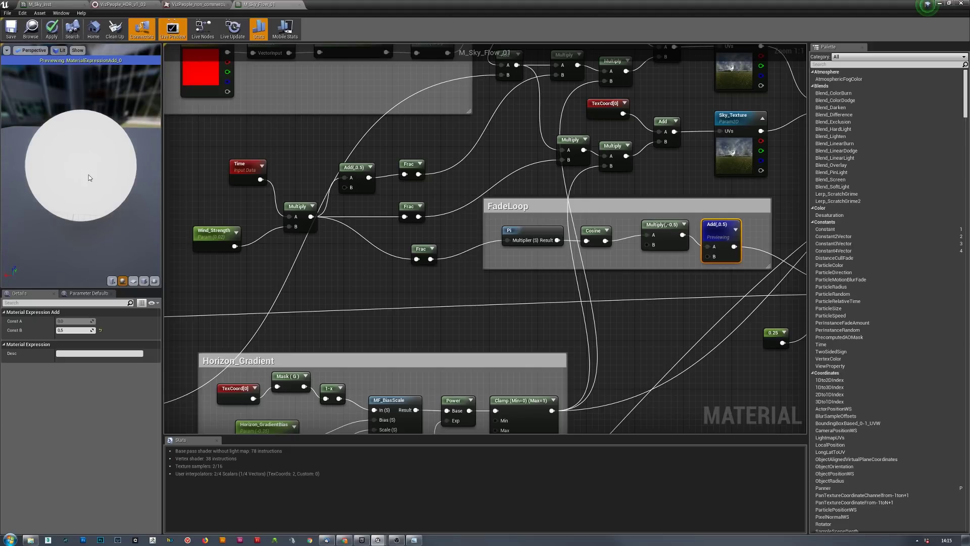
right_click_drag(700, 103, 667, 140)
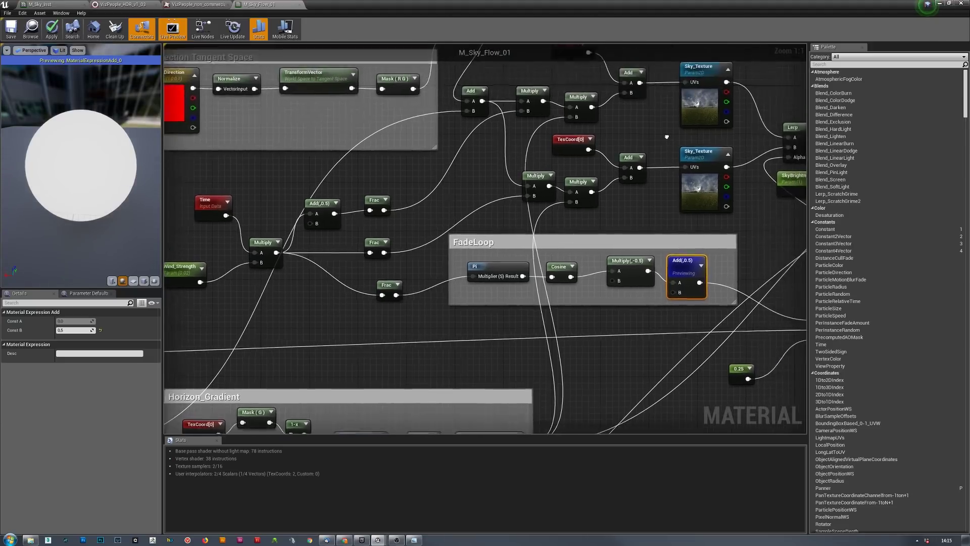
left_click(702, 108)
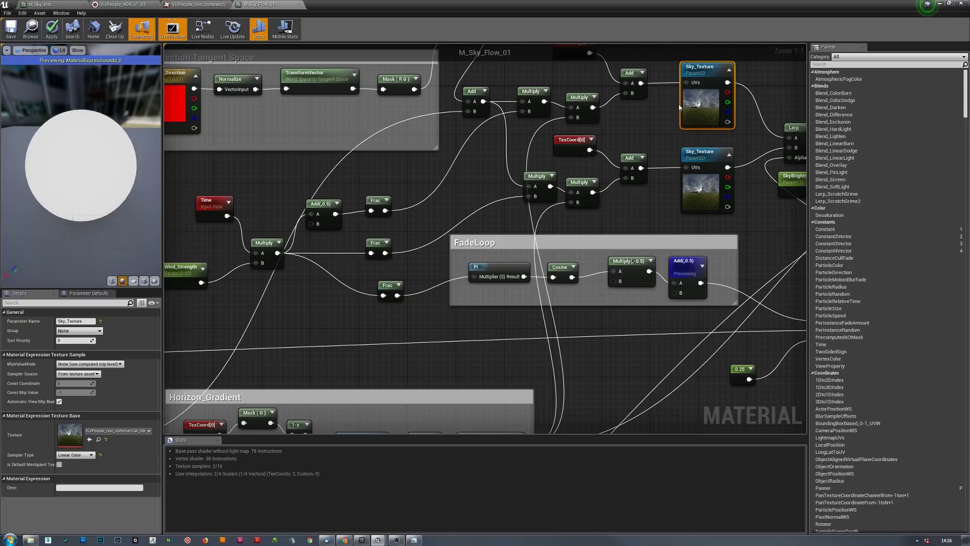
left_click(701, 187)
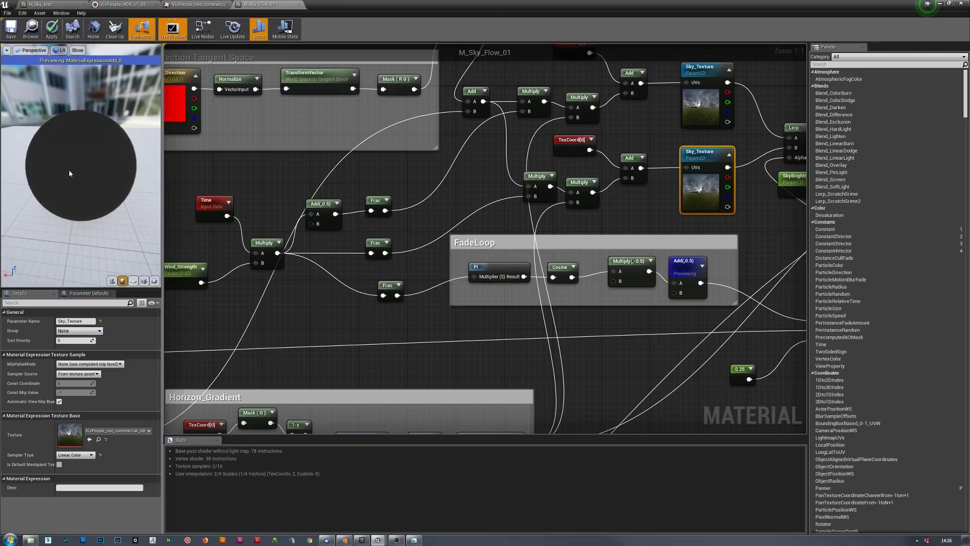
left_click(702, 94)
left_click(707, 196)
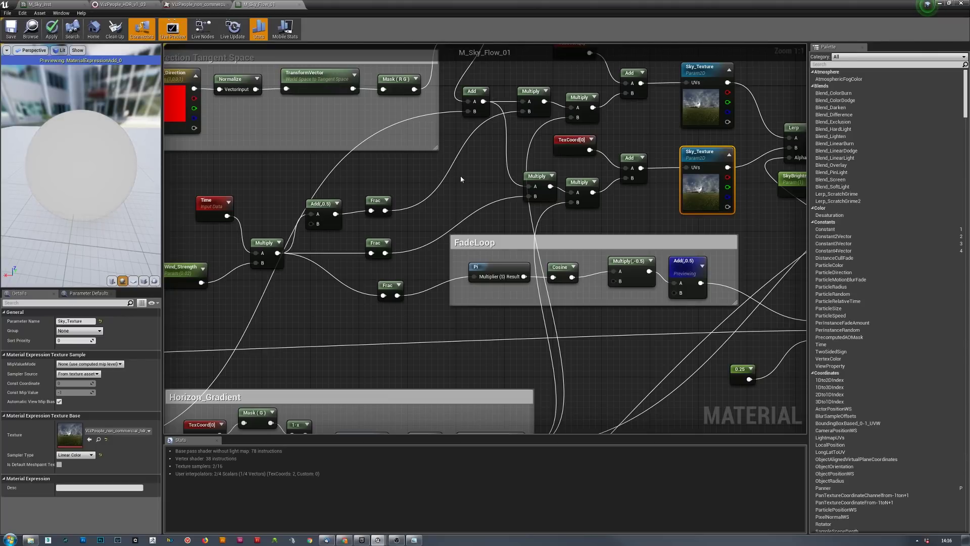
- Inspect the Add(,0.5) node that offsets the time input ahead of the upper Frac node
right_click_drag(475, 146, 551, 185)
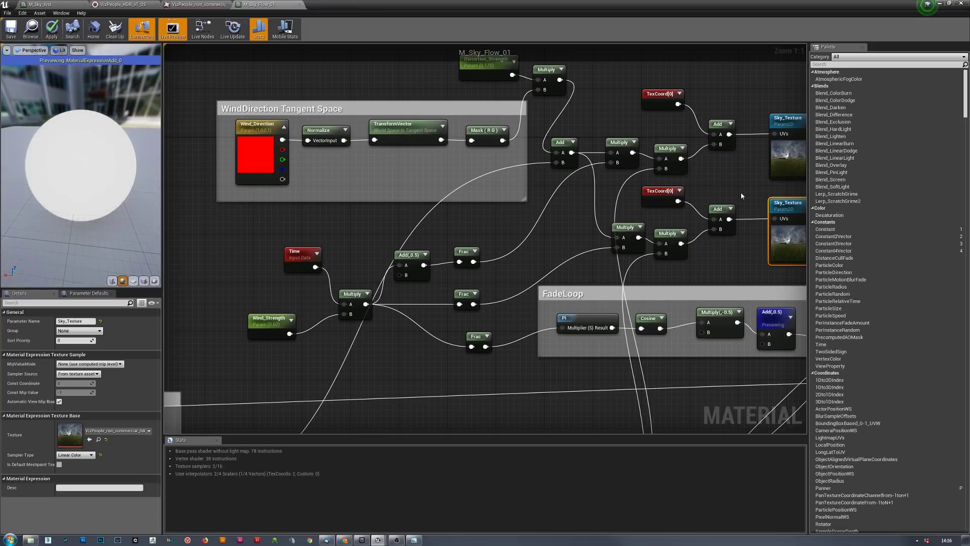
right_click_drag(740, 192, 703, 179)
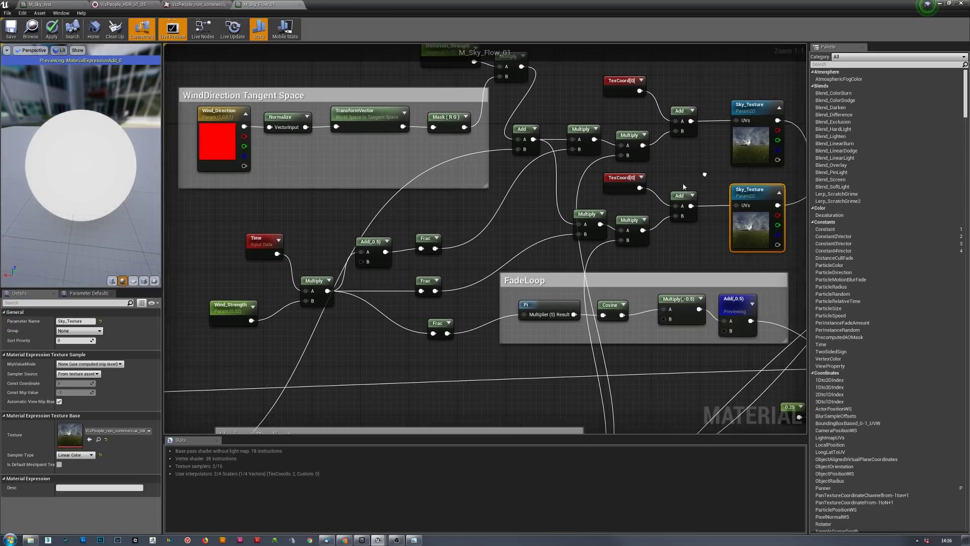
left_click(375, 262)
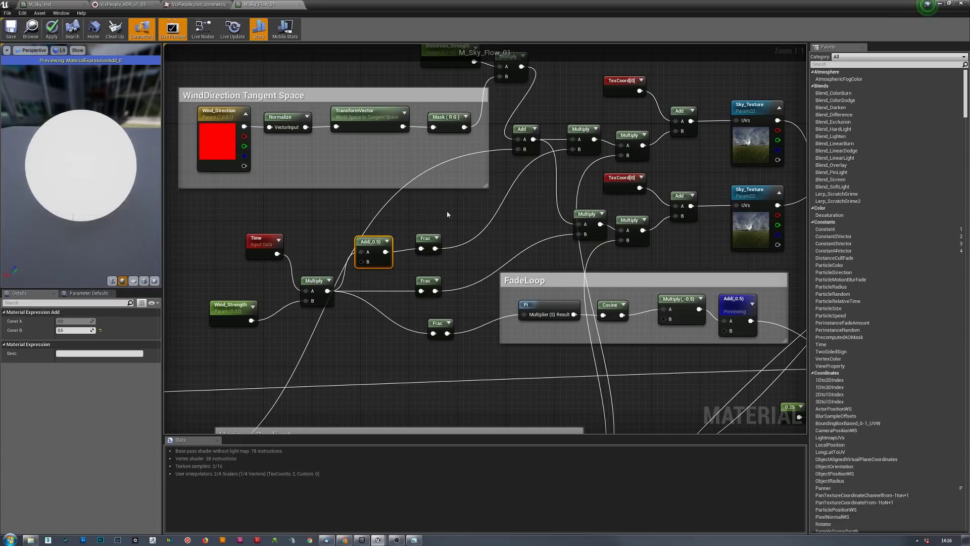
- Examine the Horizon_Gradient node group and bring up the material instance based on M_Sky_Flow_01
right_click_drag(505, 341, 669, 166)
scroll(631, 245, "down", 2)
right_click_drag(577, 187, 537, 188)
left_click_drag(391, 166, 736, 301)
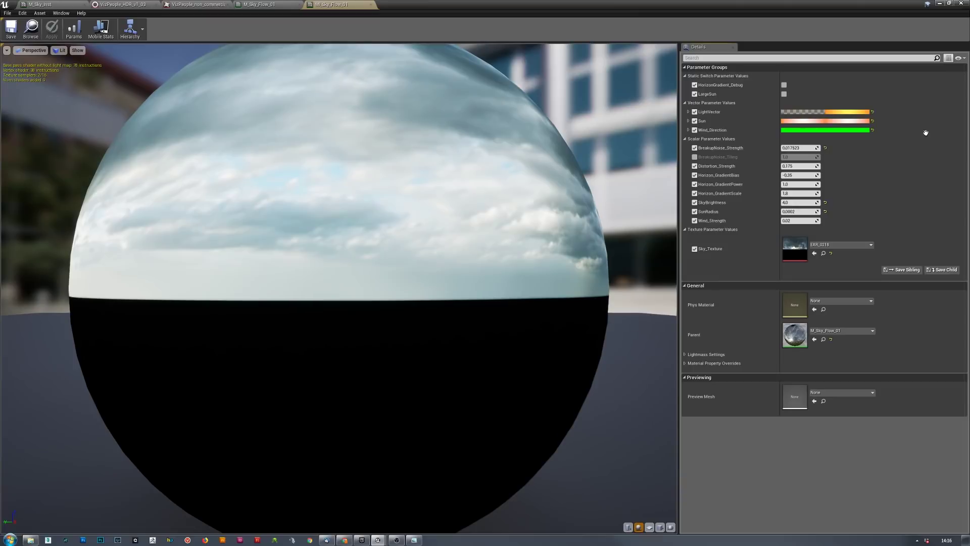
- Enable HorizonGradient_Debug in the material instance and view the gradient on the sphere from different heights
left_click(784, 84)
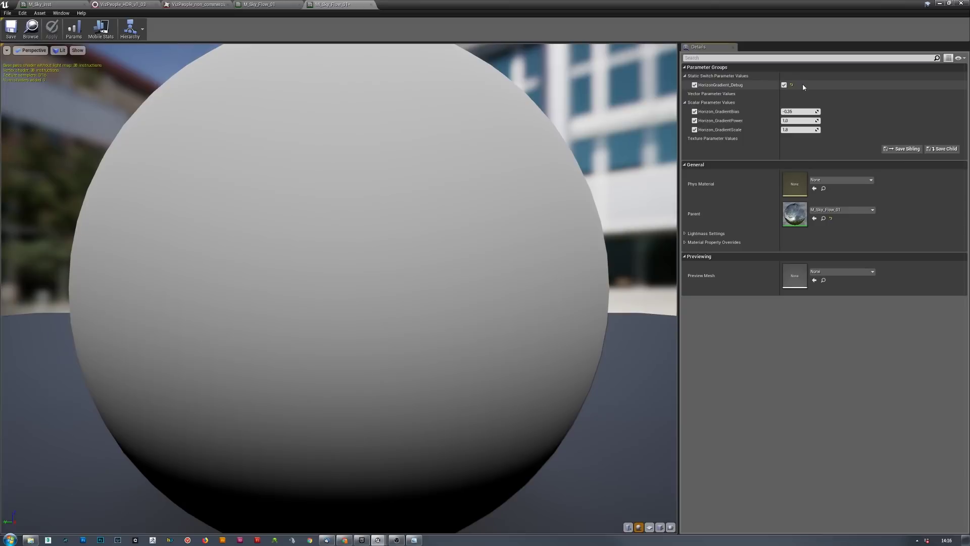
scroll(376, 317, "down", 4)
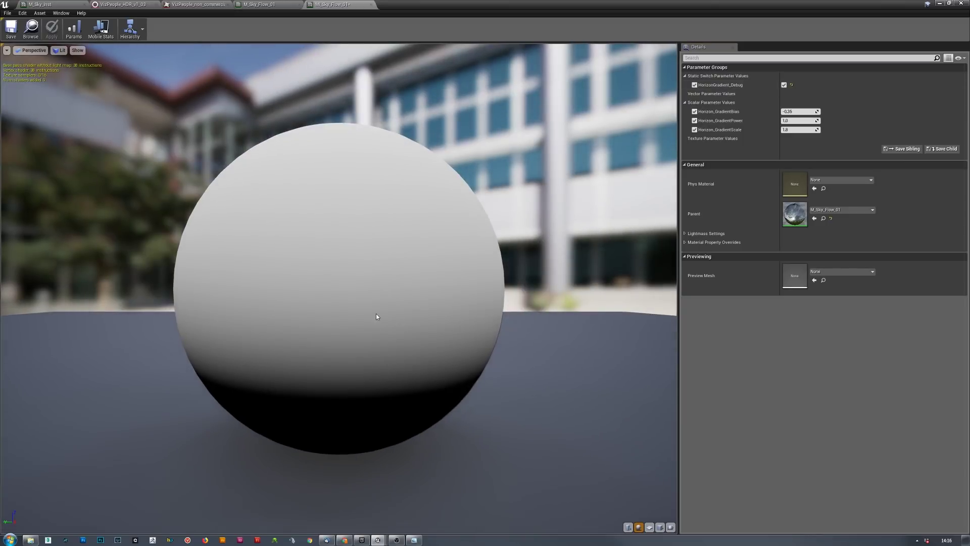
mouse_move(377, 316)
left_mouse_down()
mouse_move(435, 312)
mouse_move(373, 298)
mouse_move(318, 321)
mouse_move(460, 198)
left_mouse_up()
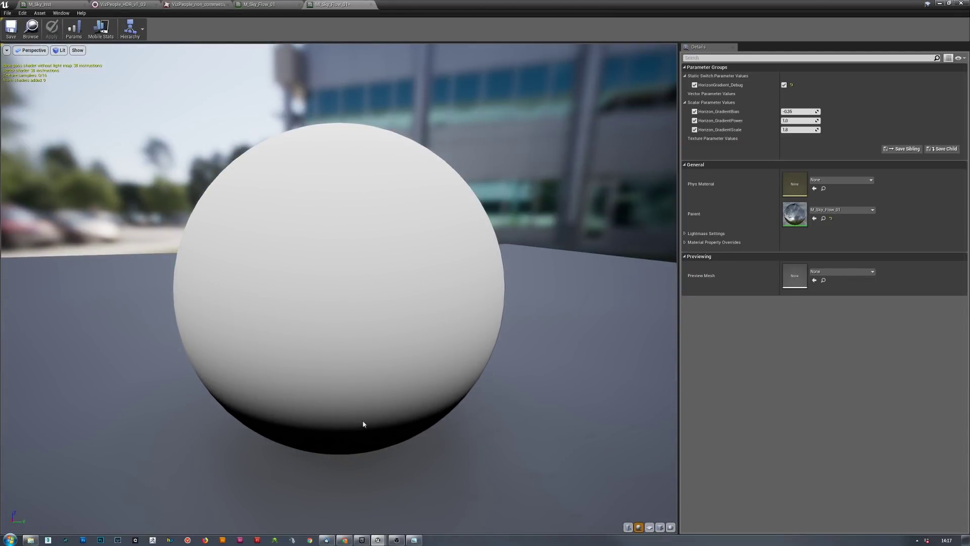
left_click_drag(355, 369, 353, 303)
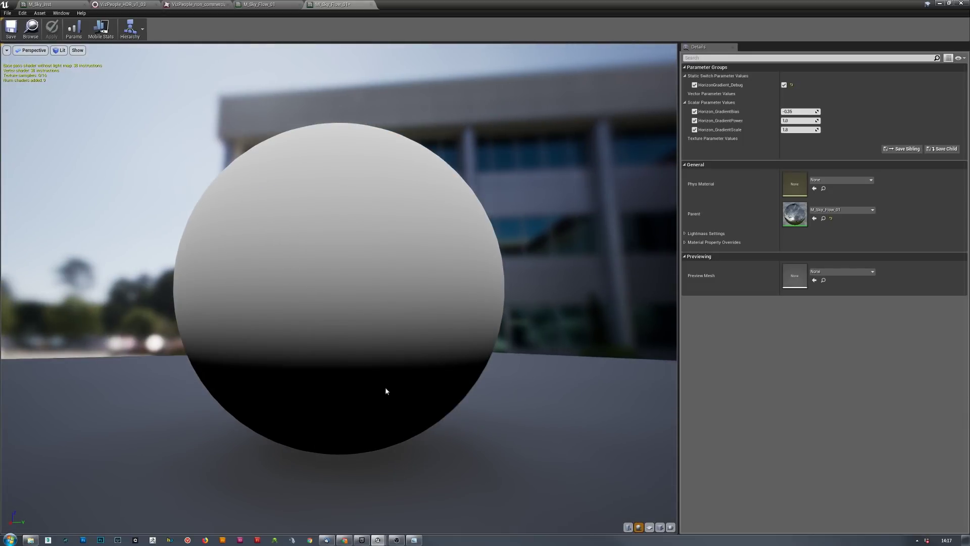
- Switch to the web browser and rewind the GDC Vault talk "Moving The Heavens" to an earlier passage
left_click(348, 540)
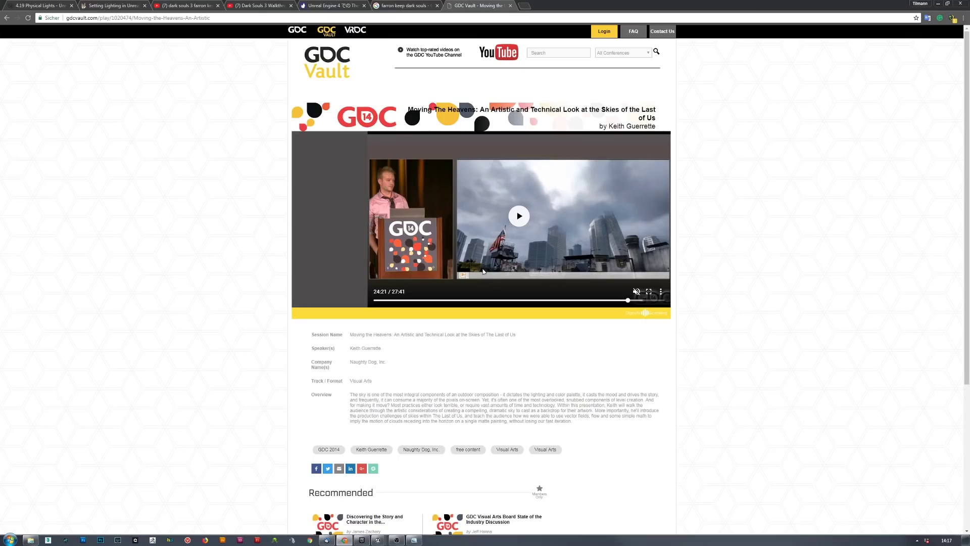
left_click(602, 300)
left_click_drag(602, 301, 595, 300)
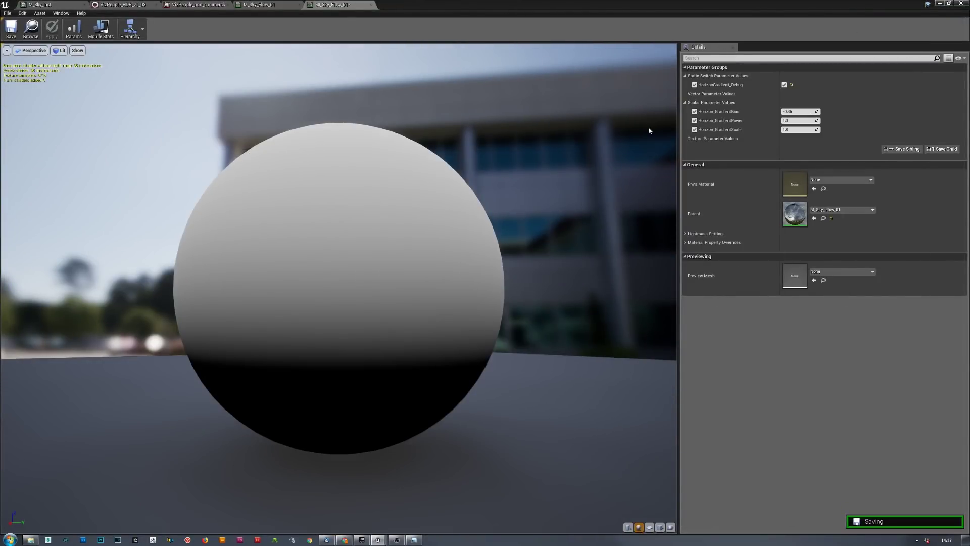
- Return to the material instance and examine the horizon gradient on the sphere from above and at horizon level
left_click_drag(377, 269, 389, 420)
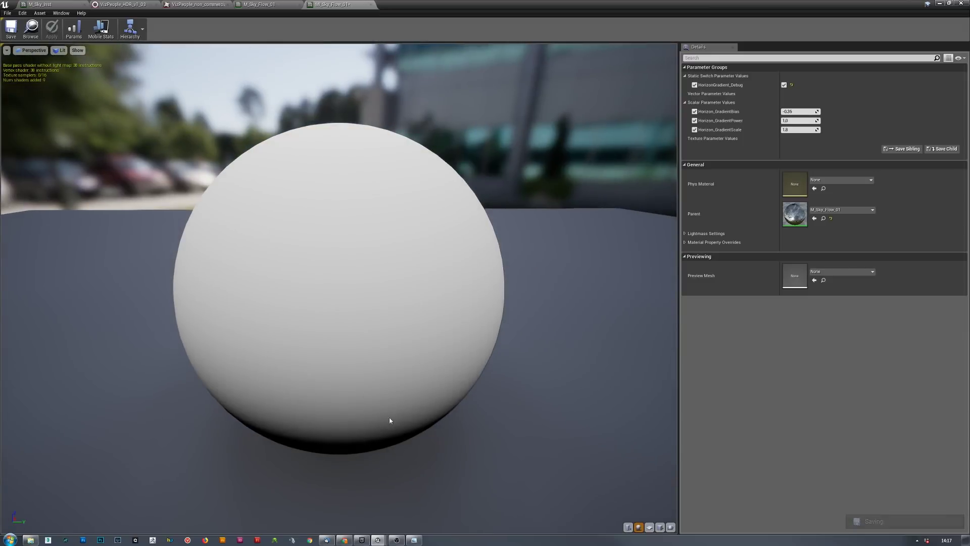
scroll(345, 384, "down", 3)
scroll(346, 384, "up", 2)
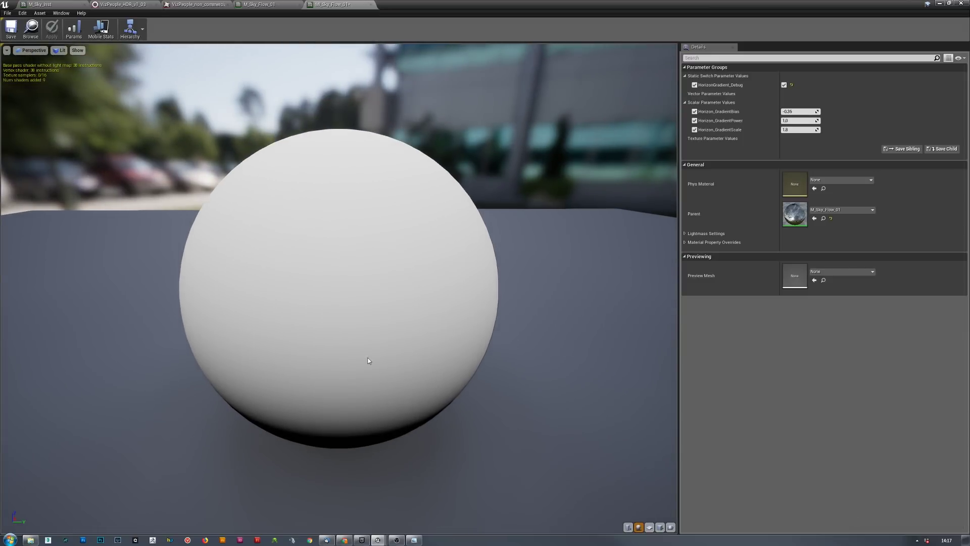
left_click_drag(369, 360, 356, 247)
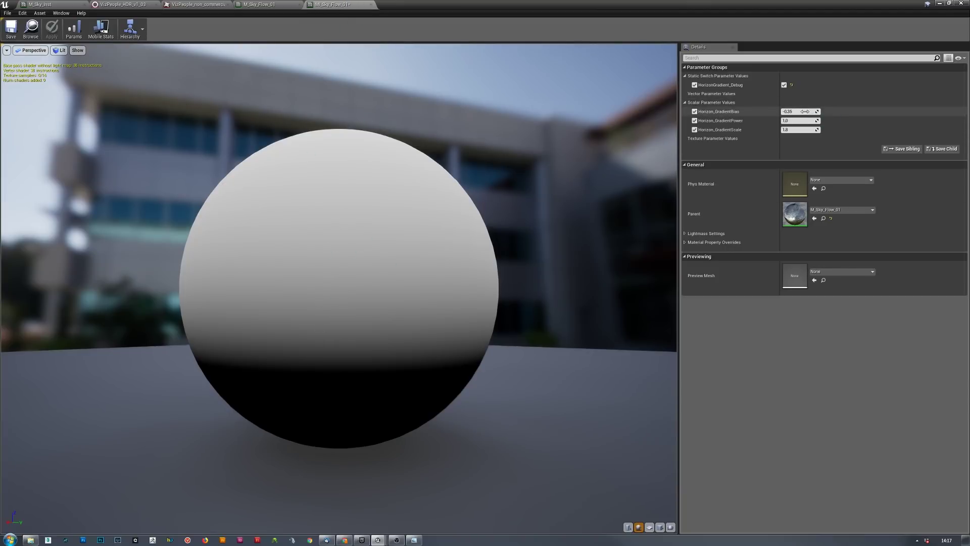
- Try a Horizon_GradientBias of -0.407143 with a slightly lower Horizon_GradientPower, and undo both parameter edits
mouse_move(803, 111)
left_mouse_down()
mouse_move(820, 111)
mouse_move(786, 111)
mouse_move(816, 120)
mouse_move(797, 120)
left_mouse_up()
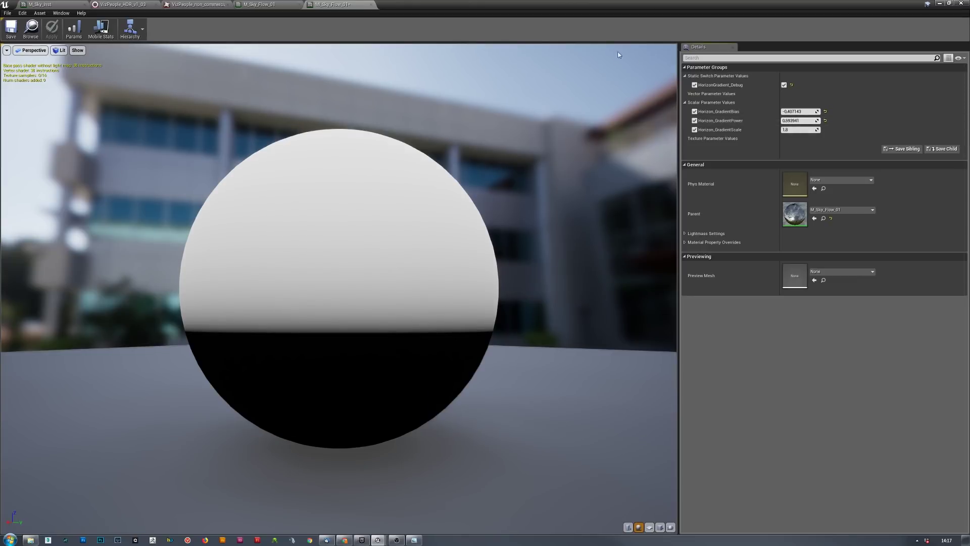
left_click(22, 14)
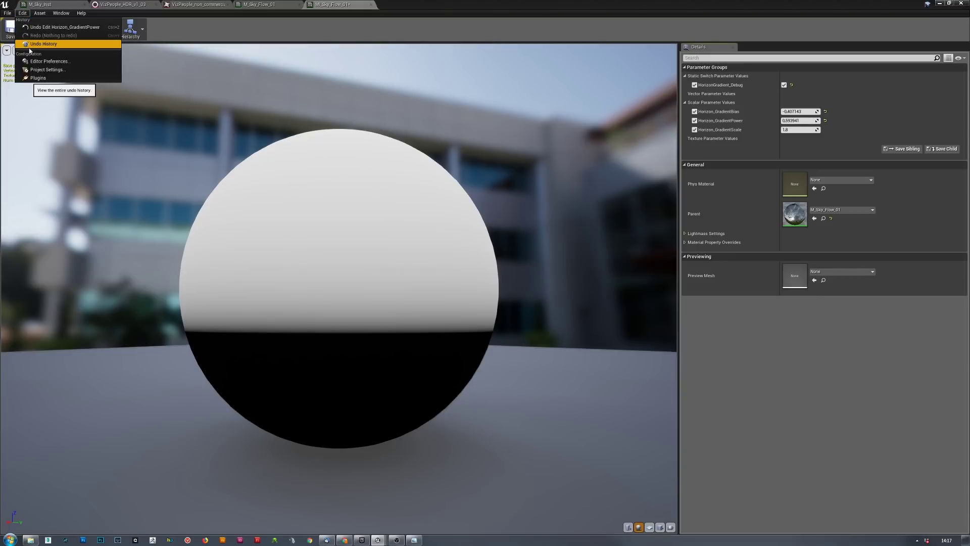
left_click(33, 27)
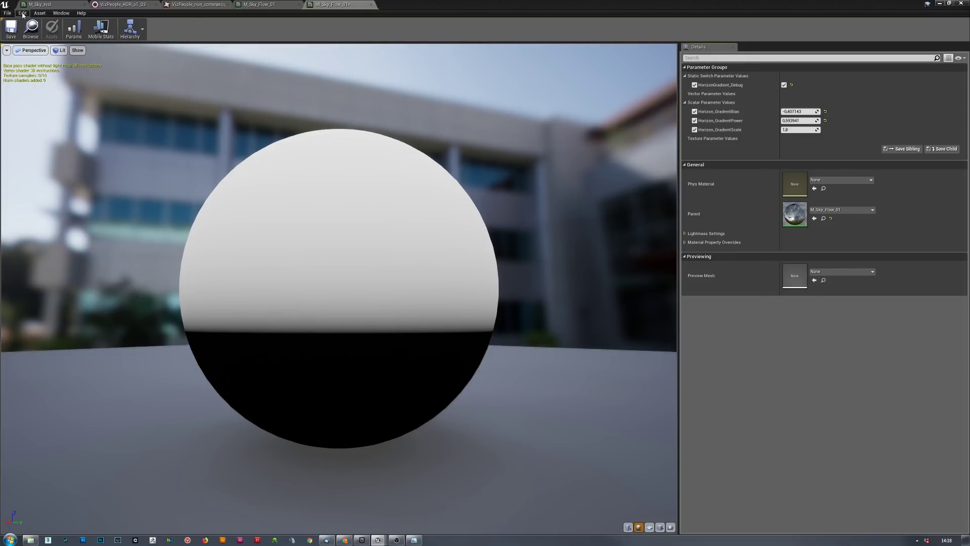
left_click(23, 13)
left_click(31, 27)
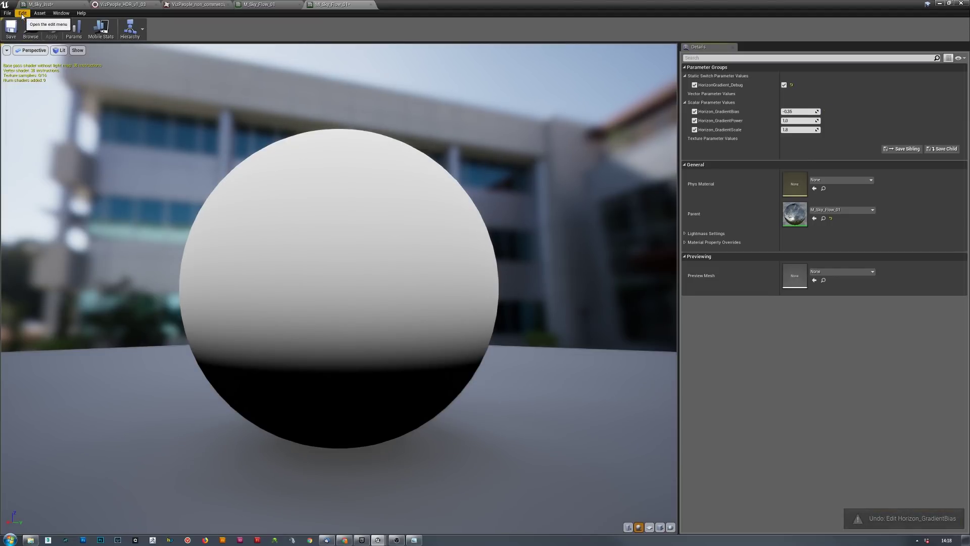
left_click(22, 14)
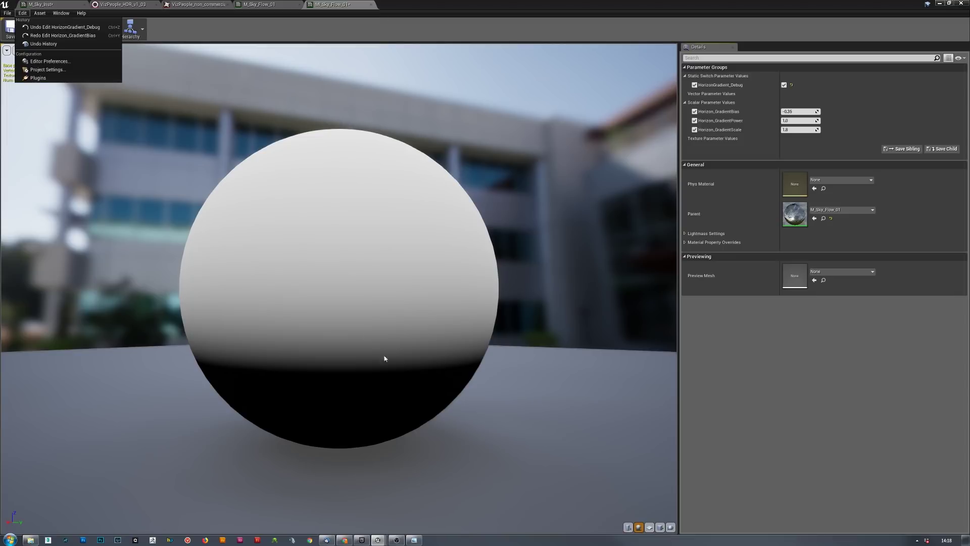
left_click(223, 284)
left_click_drag(224, 284, 355, 313)
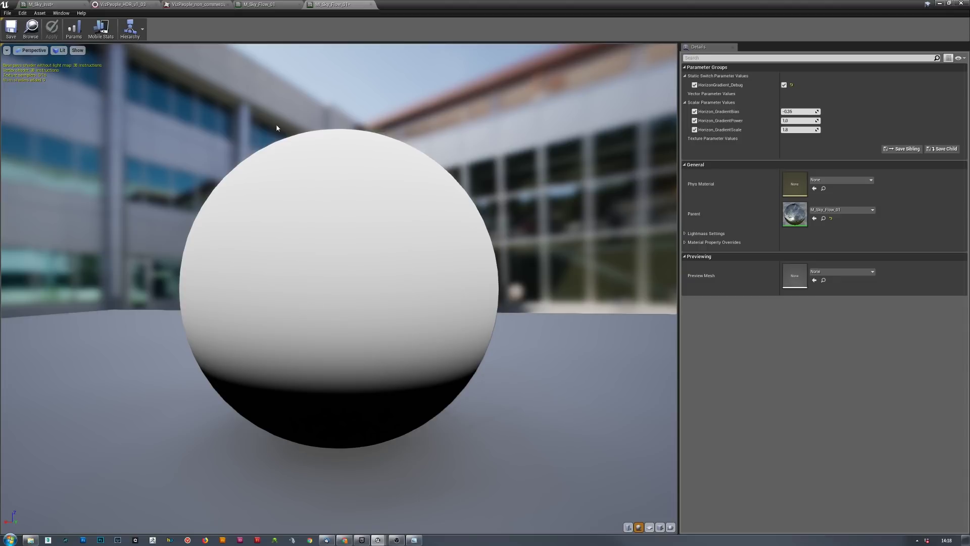
- Return to the M_Sky_Flow_01 graph and inspect the upper branch's Multiply node fed by the Horizon_Gradient group
left_click(277, 4)
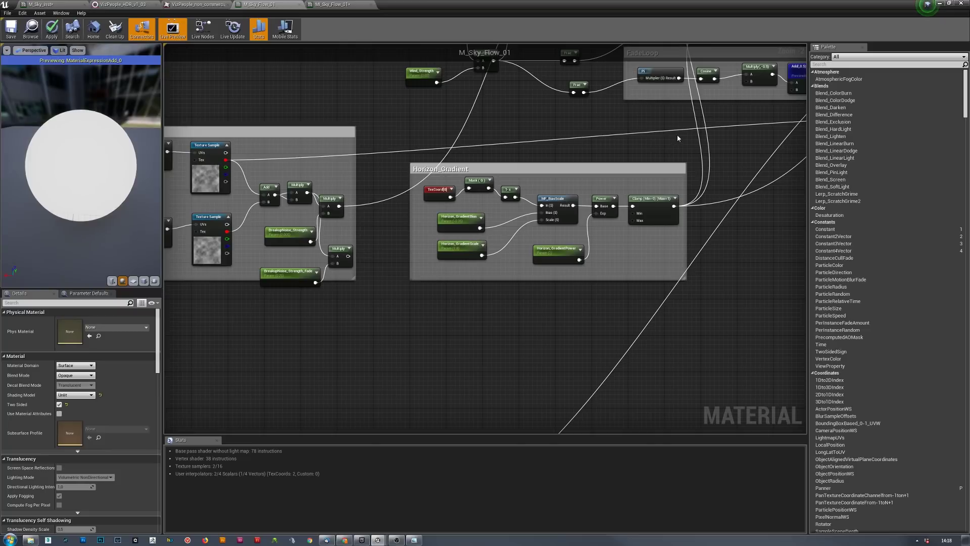
right_click_drag(663, 147, 383, 288)
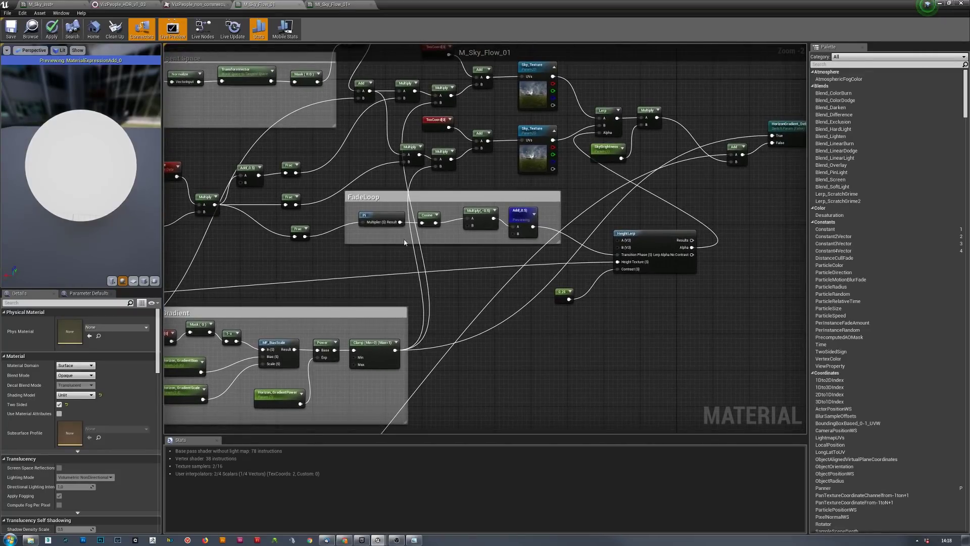
left_click(449, 101)
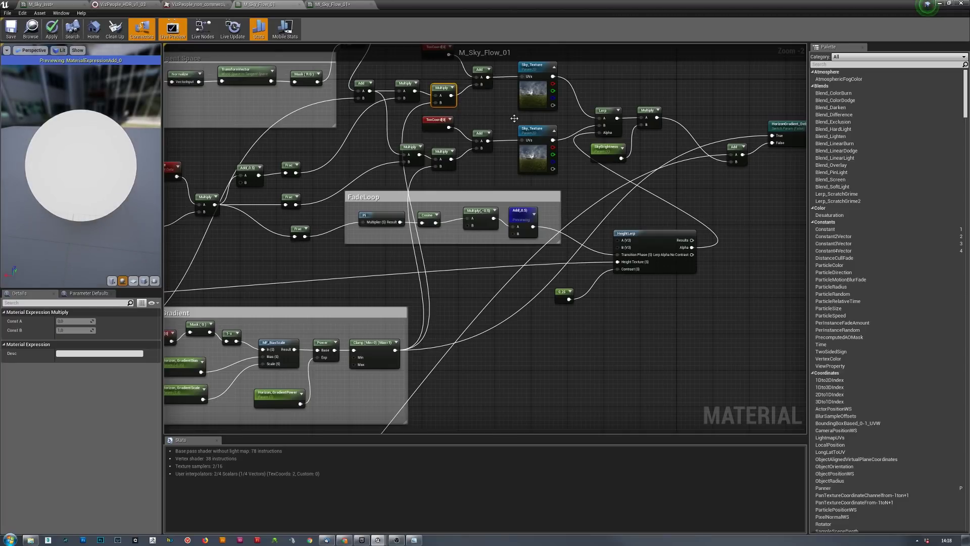
right_click_drag(422, 82, 476, 141)
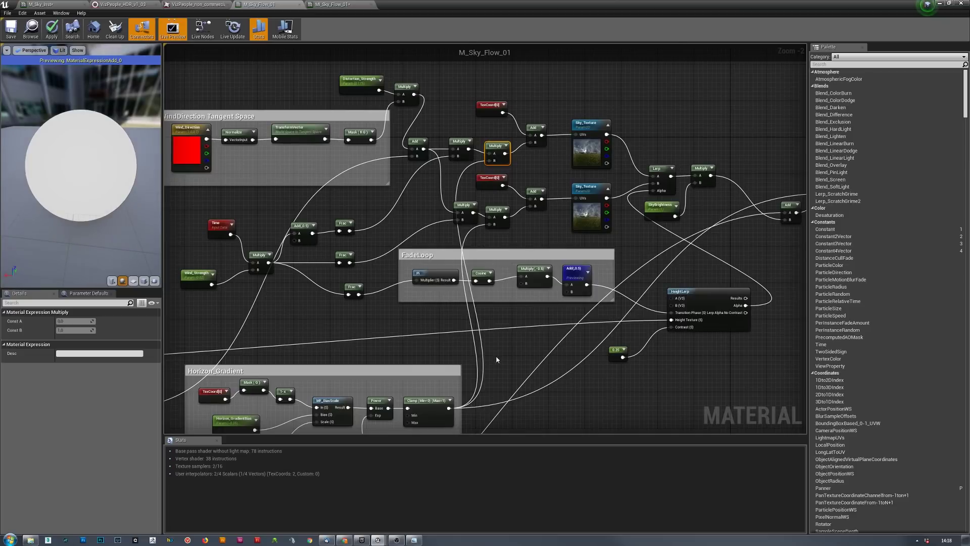
- Trace the sky blend from the Lerp node's alpha back to the HeightLerp node and the FadeLoop group's Add node
right_click_drag(314, 428, 426, 267)
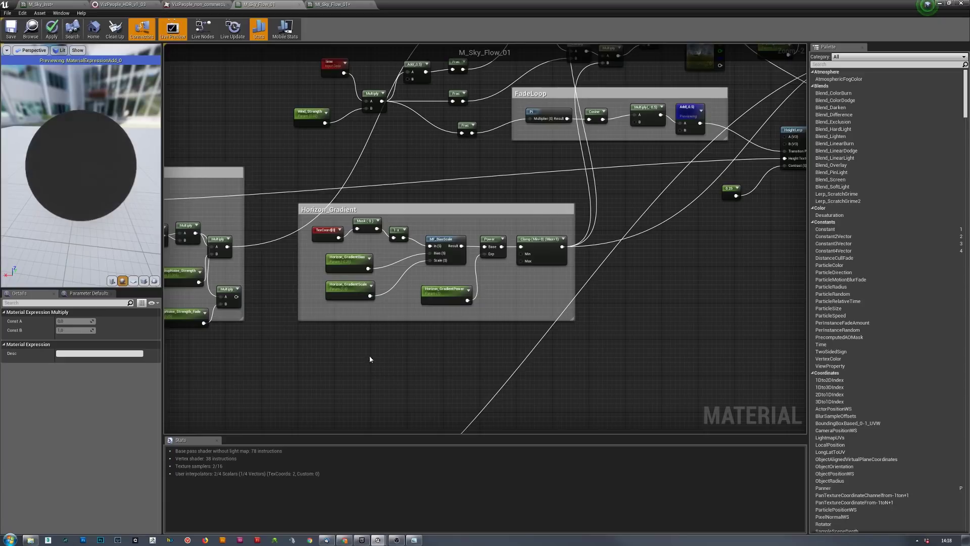
right_click_drag(748, 239, 516, 317)
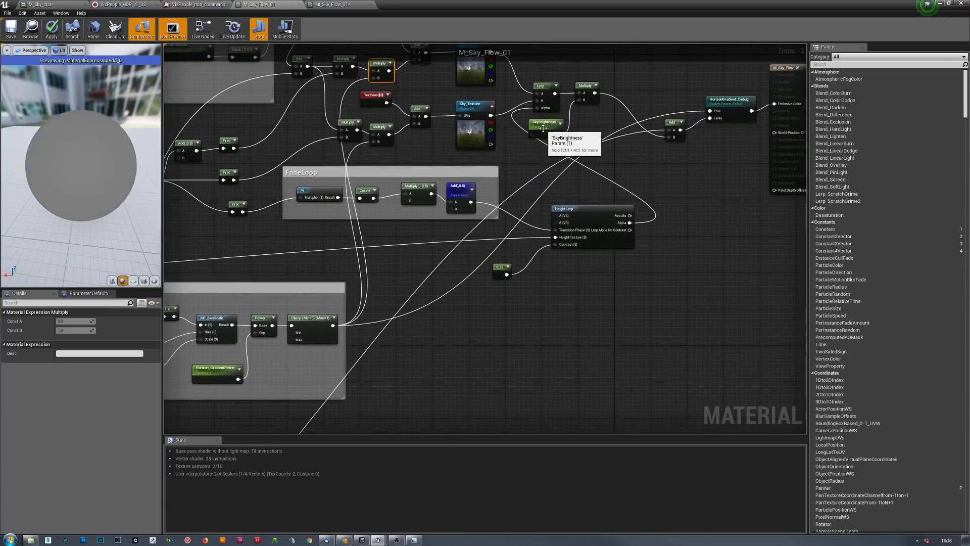
left_click(550, 101)
left_click_drag(552, 104, 547, 103)
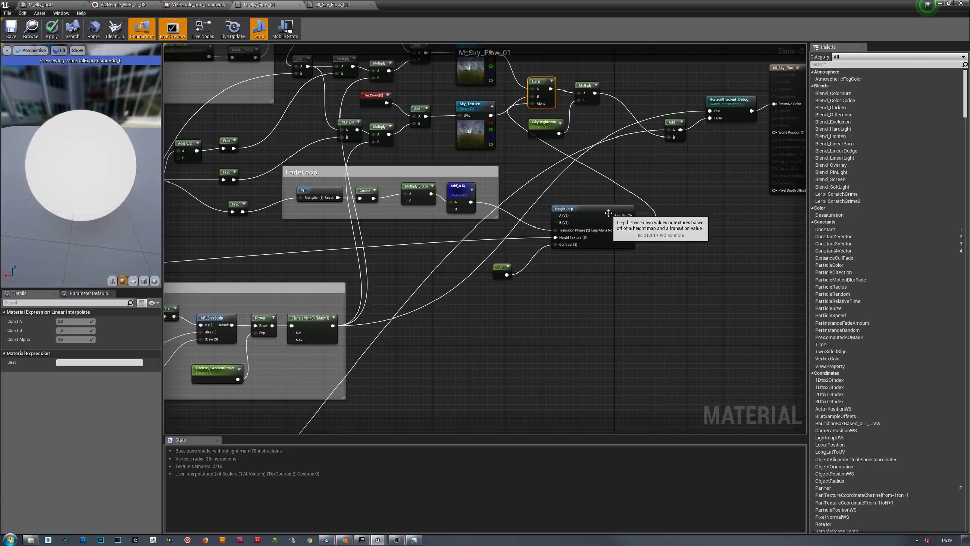
right_click_drag(470, 327, 825, 294)
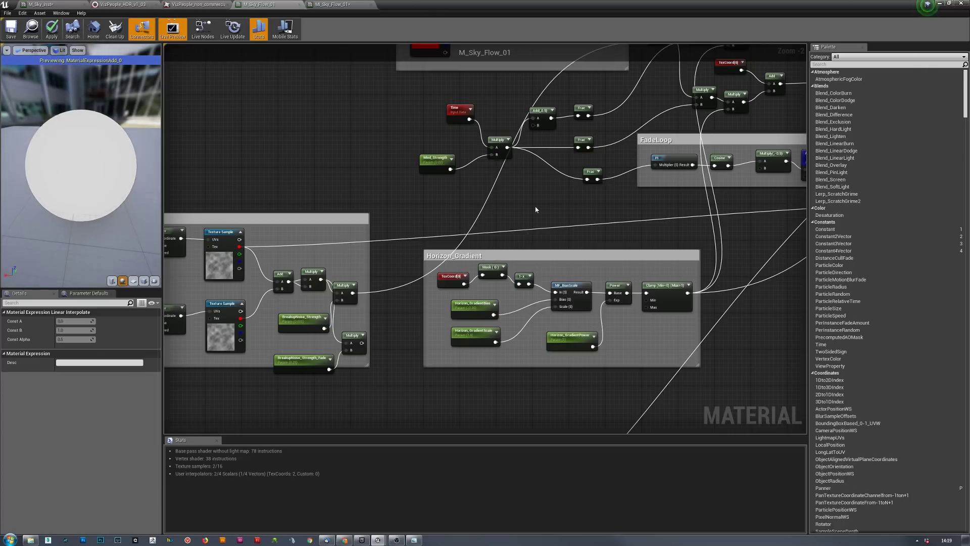
right_click_drag(735, 257, 344, 283)
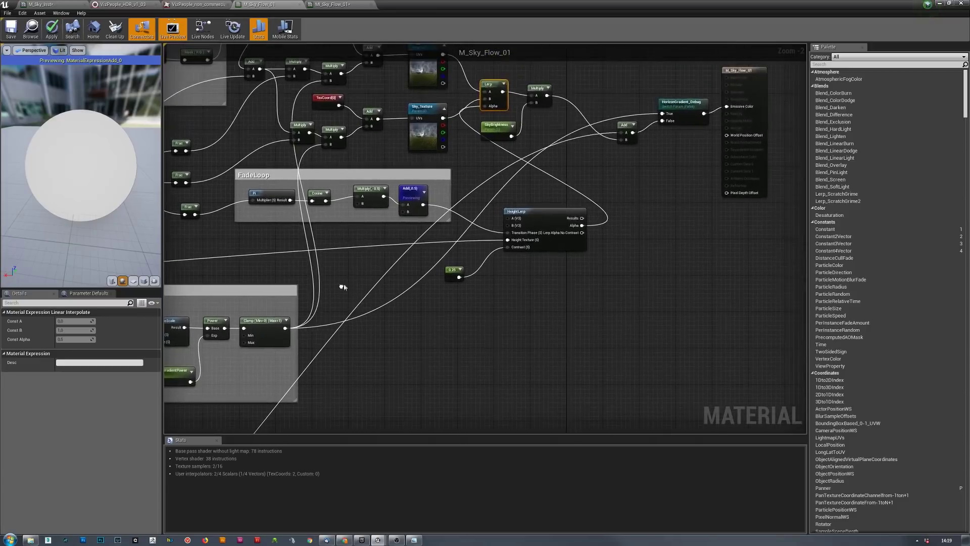
left_click(418, 212)
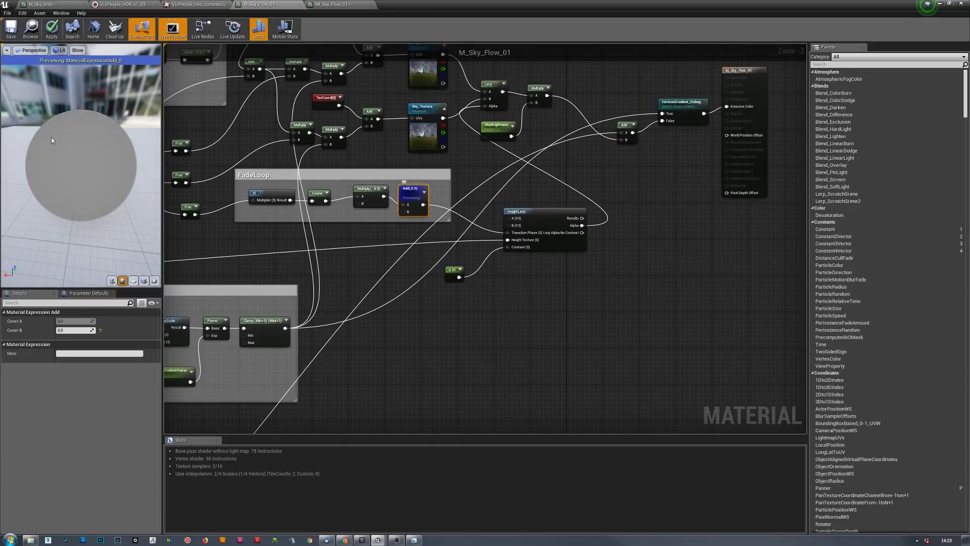
left_click(536, 241)
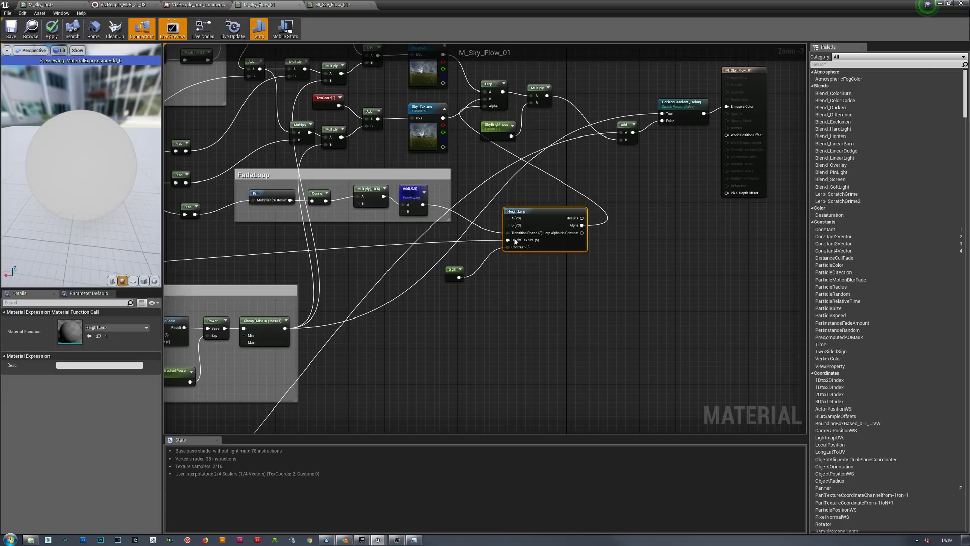
- Open the T_EV_DustPanner_01 texture used by the upper Texture Sample in the Breakup Noise group, examine it and close it
right_click_drag(470, 303, 881, 246)
right_click_drag(375, 382, 553, 354)
scroll(361, 239, "up", 2)
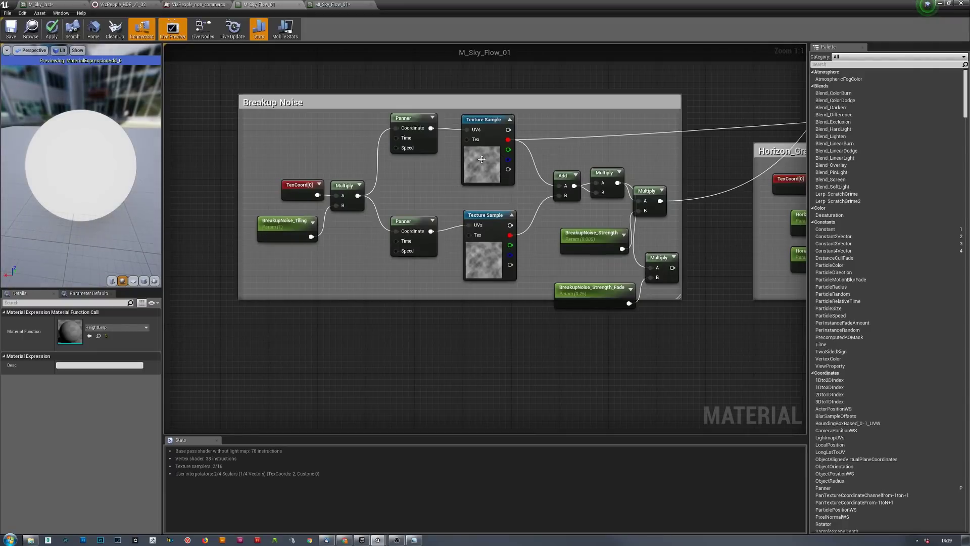
left_click_drag(481, 161, 483, 159)
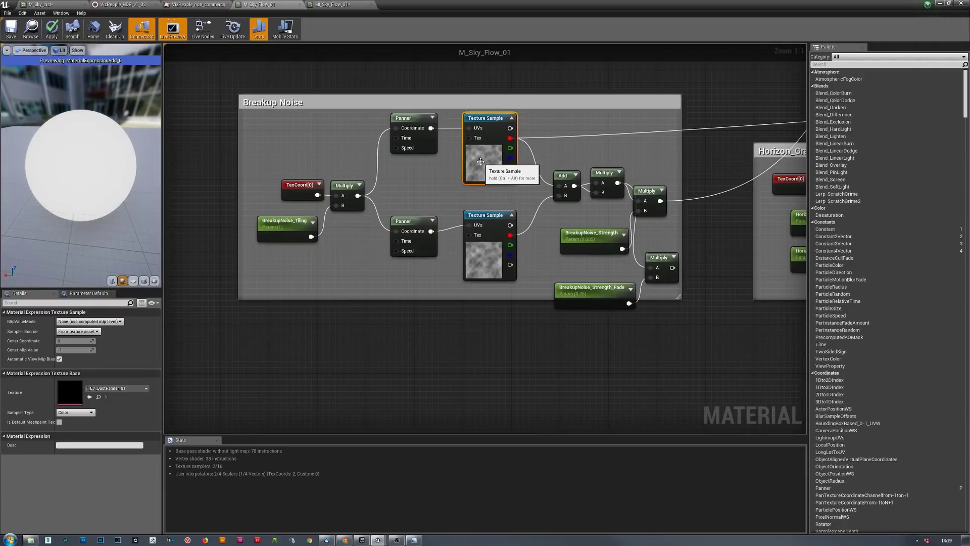
double_click(66, 396)
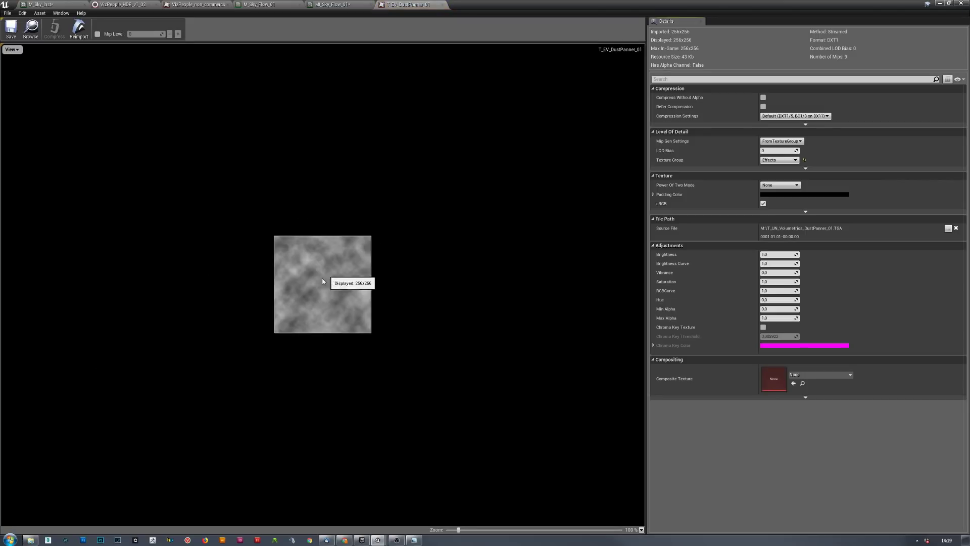
left_click(443, 5)
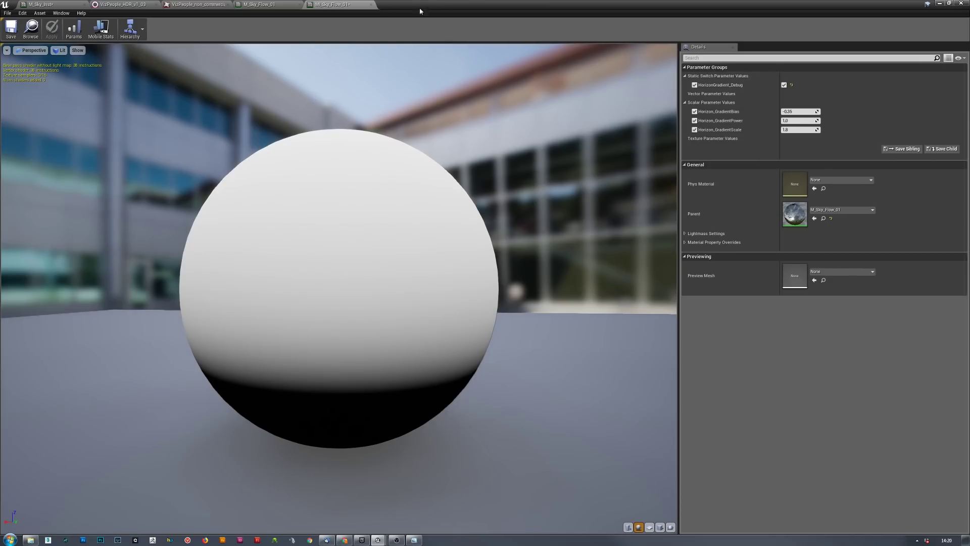
- Return to the M_Sky_Flow_01 graph and preview the Multiply node that follows the noise Add, examining the pattern around the sphere
left_click(55, 4)
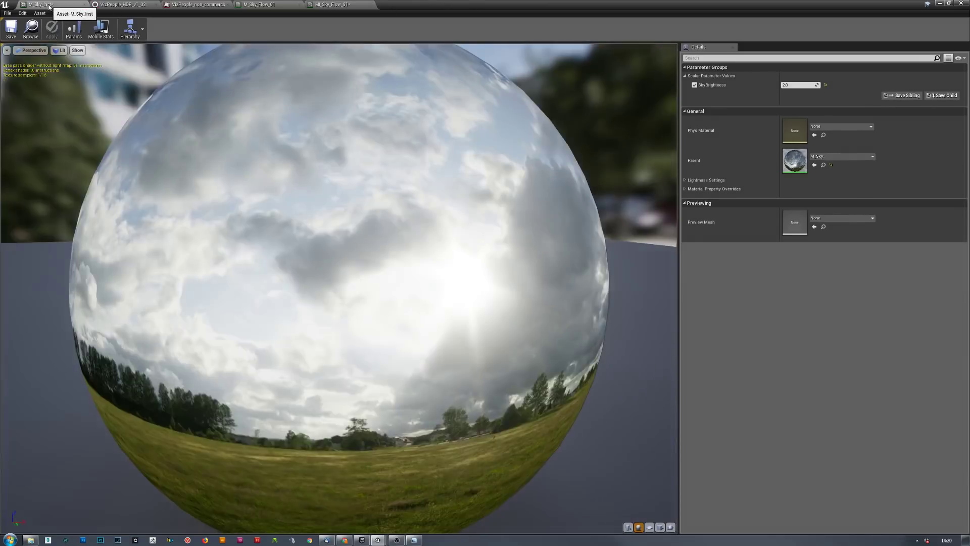
left_click(131, 5)
left_click(197, 5)
left_click(259, 4)
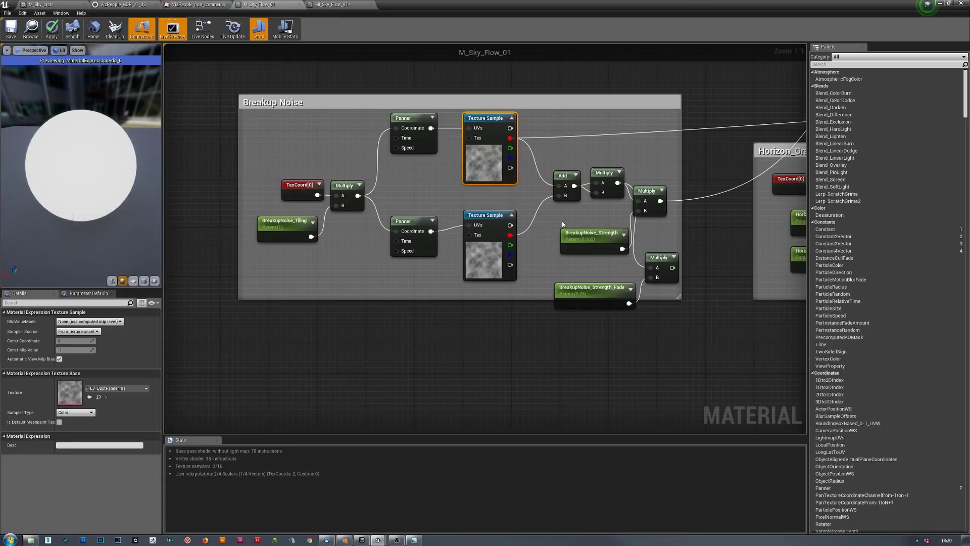
right_click(613, 193)
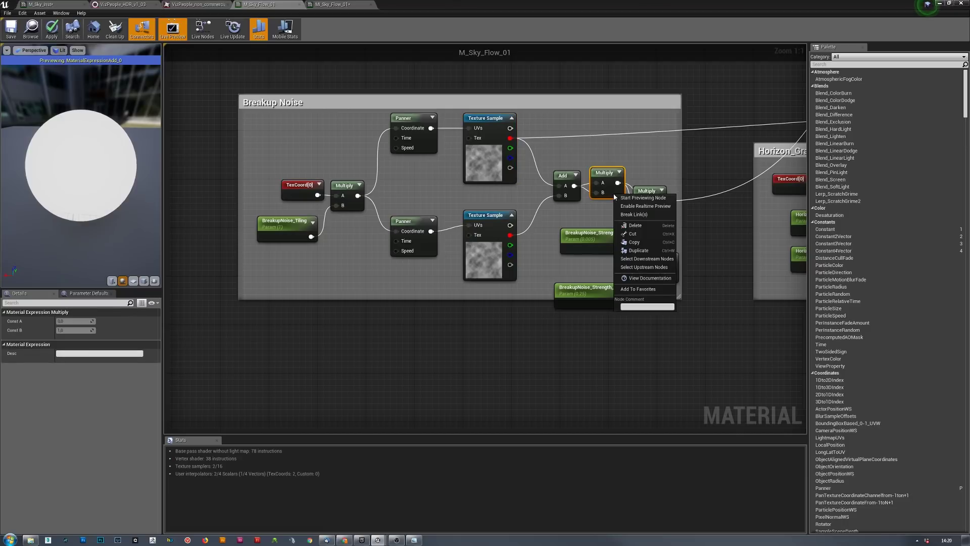
left_click(625, 199)
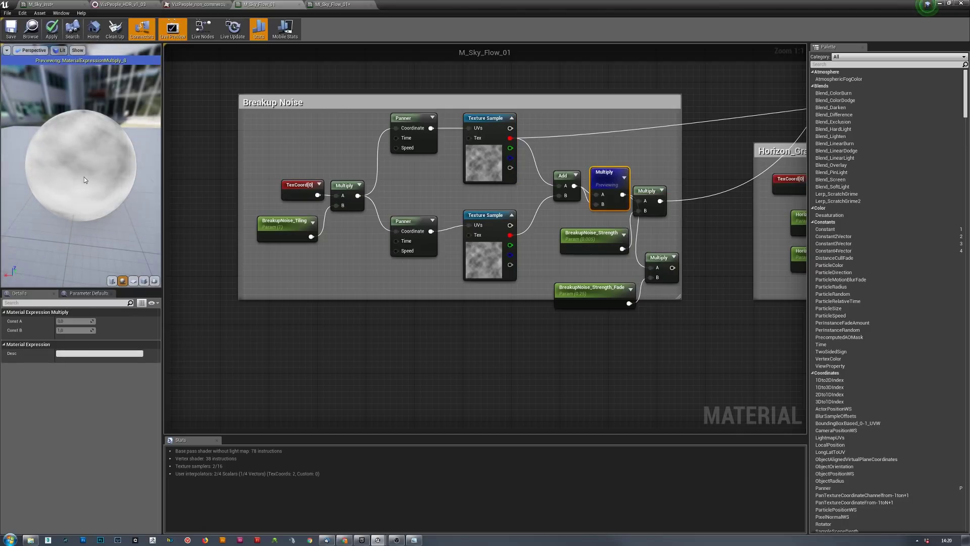
left_click_drag(116, 172, 52, 182)
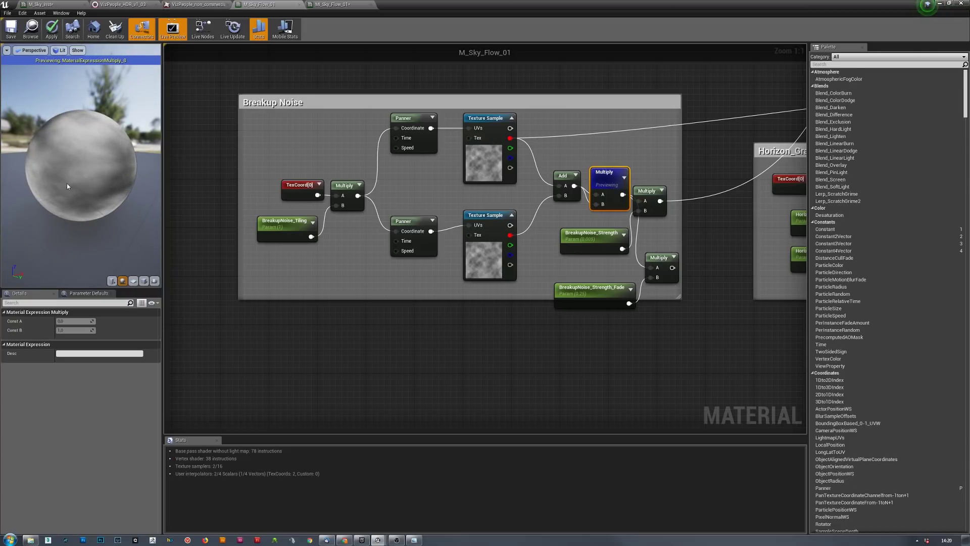
left_click_drag(53, 182, 83, 182)
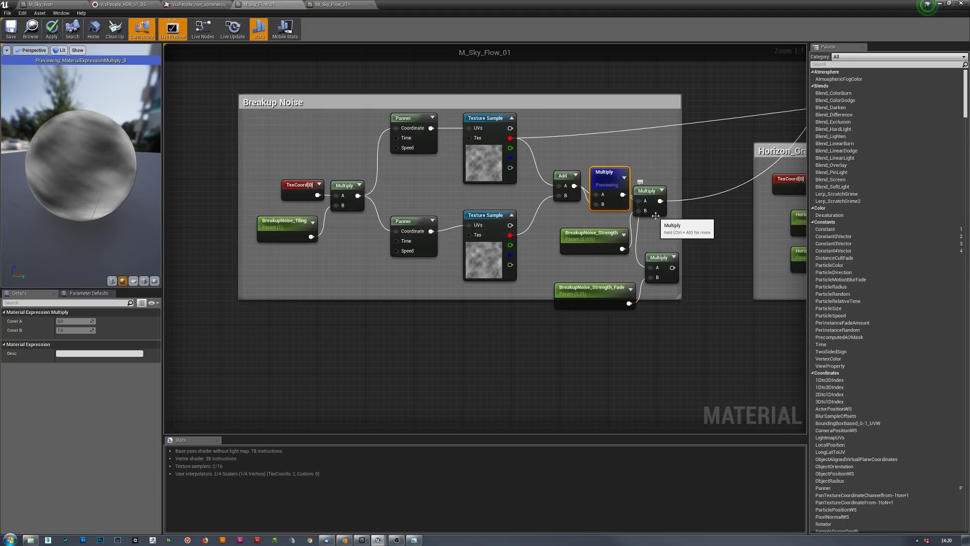
- Move the Multiply node fed by BreakupNoise_Strength slightly away from its neighbour and preview its output on the sphere
left_click_drag(656, 213, 675, 207)
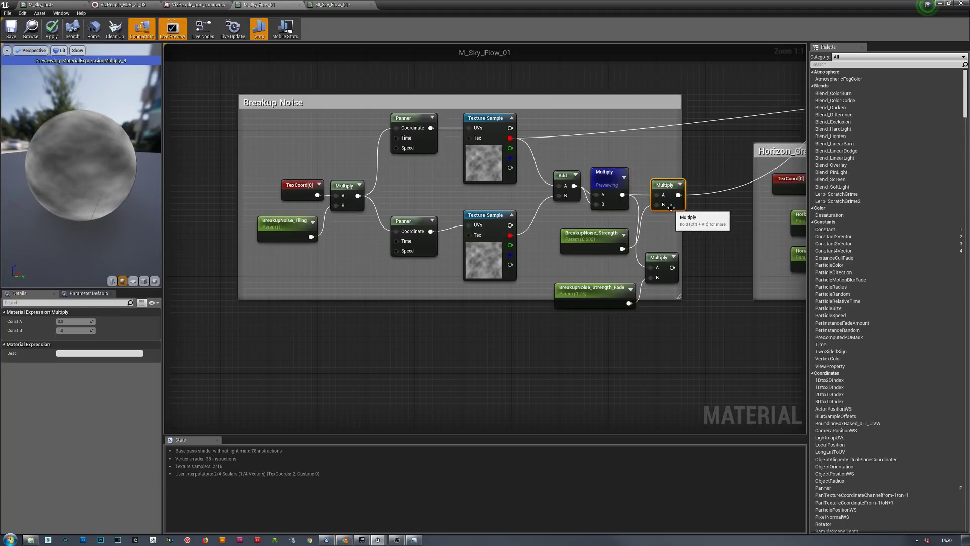
right_click(674, 207)
left_click(682, 211)
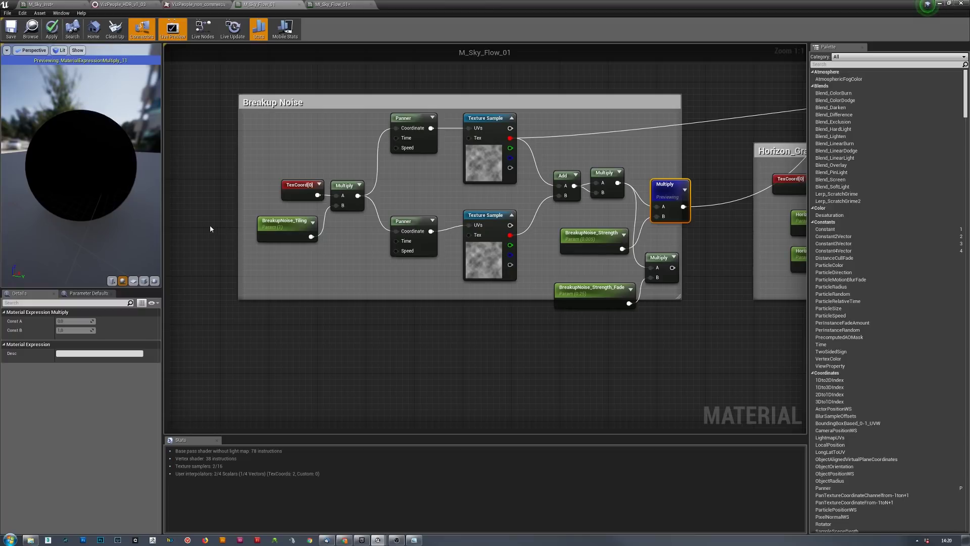
right_click_drag(101, 169, 101, 202)
left_click_drag(101, 168, 25, 168)
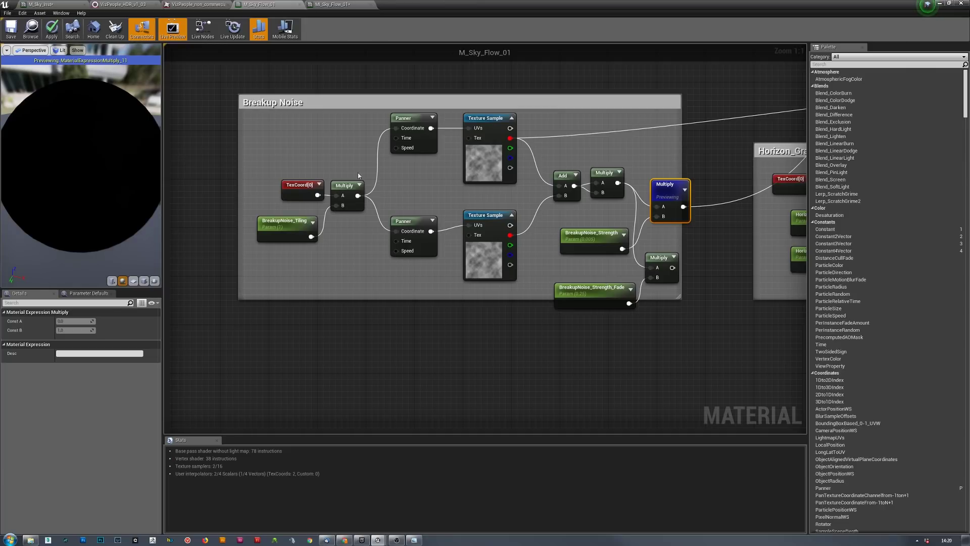
- Trace the Breakup Noise output to the Add node that follows the WindDirection Tangent Space group
right_click_drag(648, 170, 342, 275)
right_click_drag(431, 258, 225, 413)
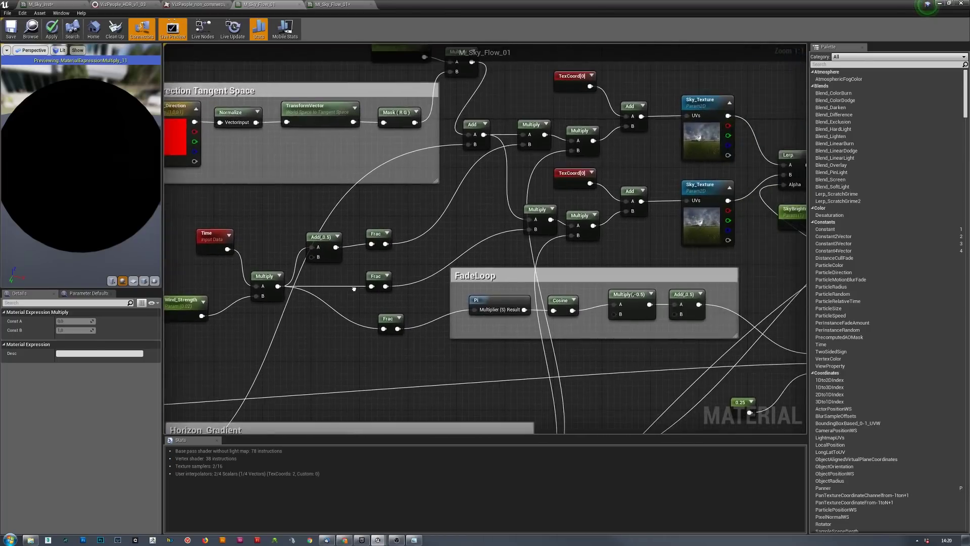
right_click_drag(355, 289, 719, 18)
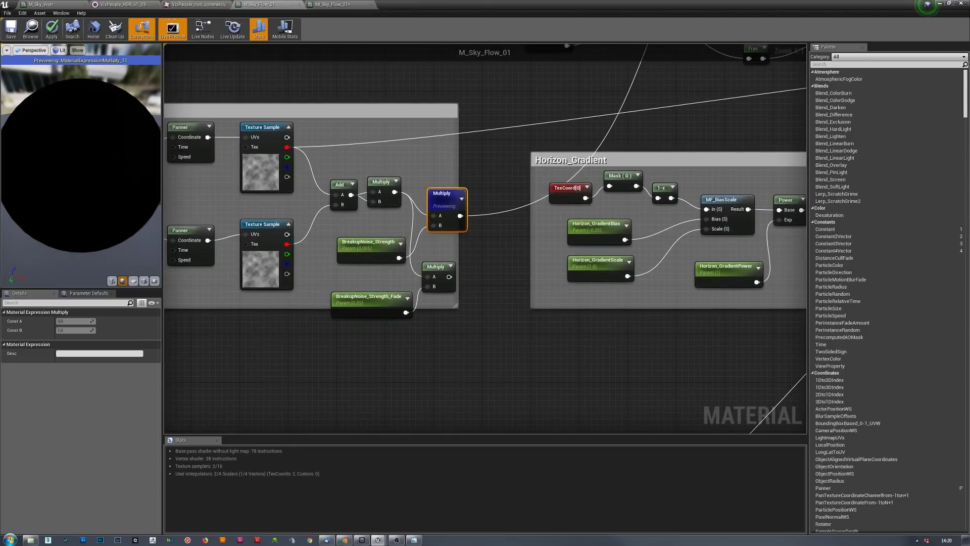
right_click_drag(518, 180, 486, 345)
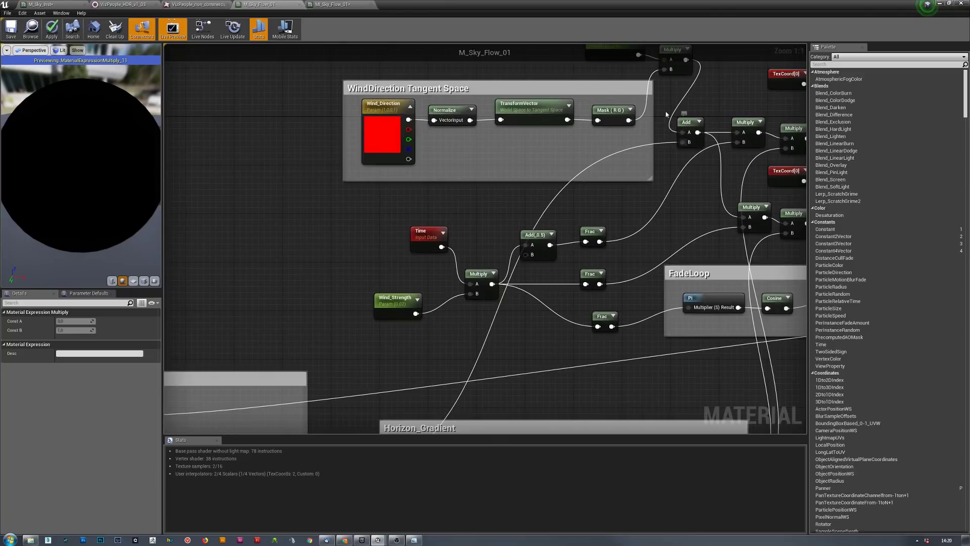
right_click_drag(510, 369, 682, 137)
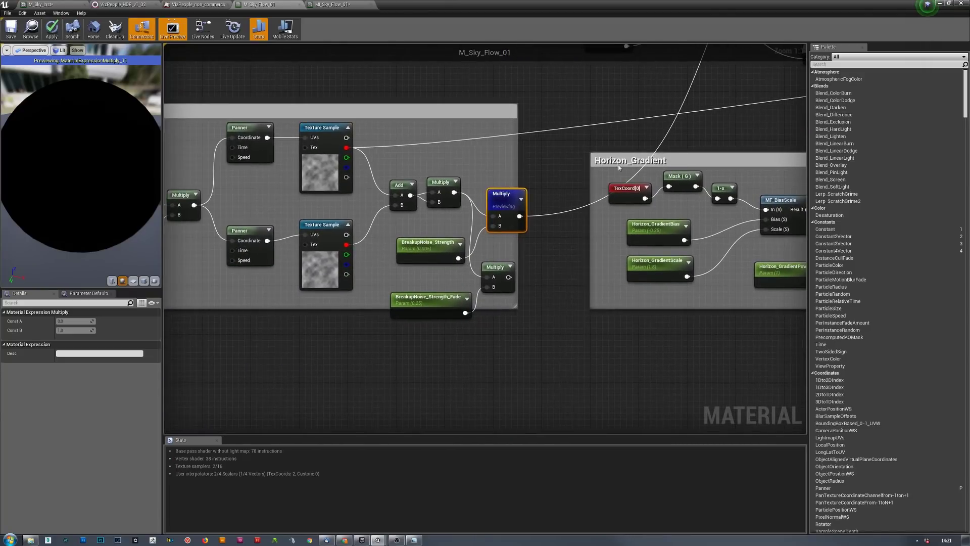
- Enable realtime preview on the HeightLerp node beside the FadeLoop group
right_click_drag(776, 150, 183, 252)
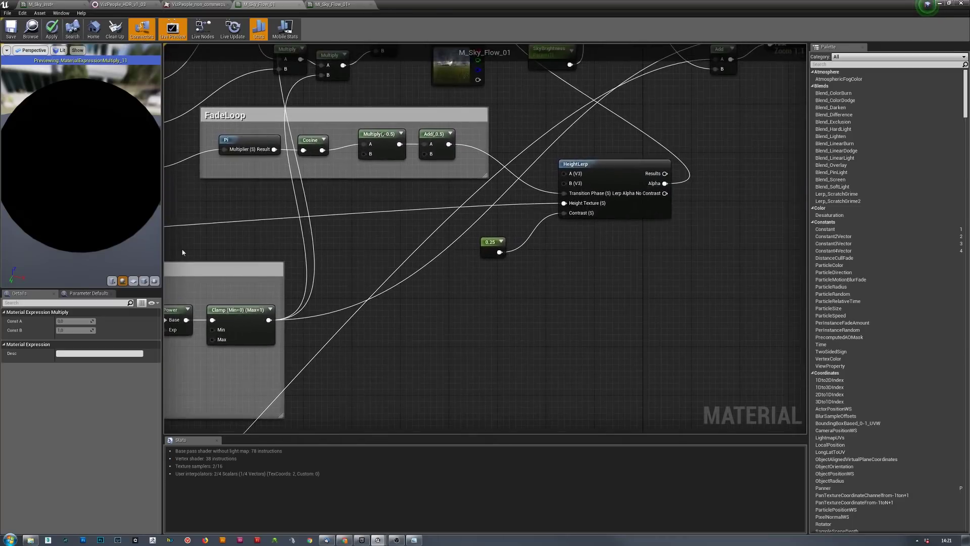
left_click(624, 205)
right_click(626, 205)
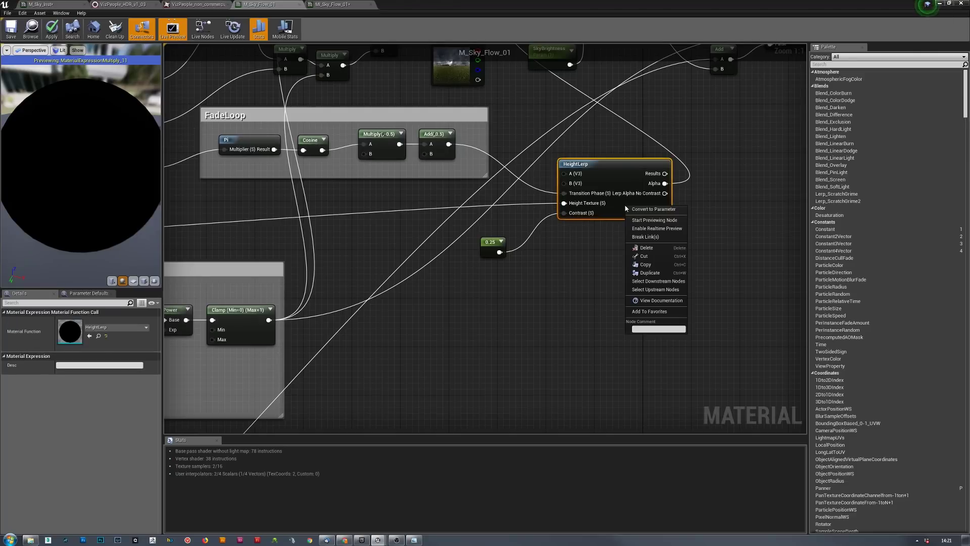
key("Escape")
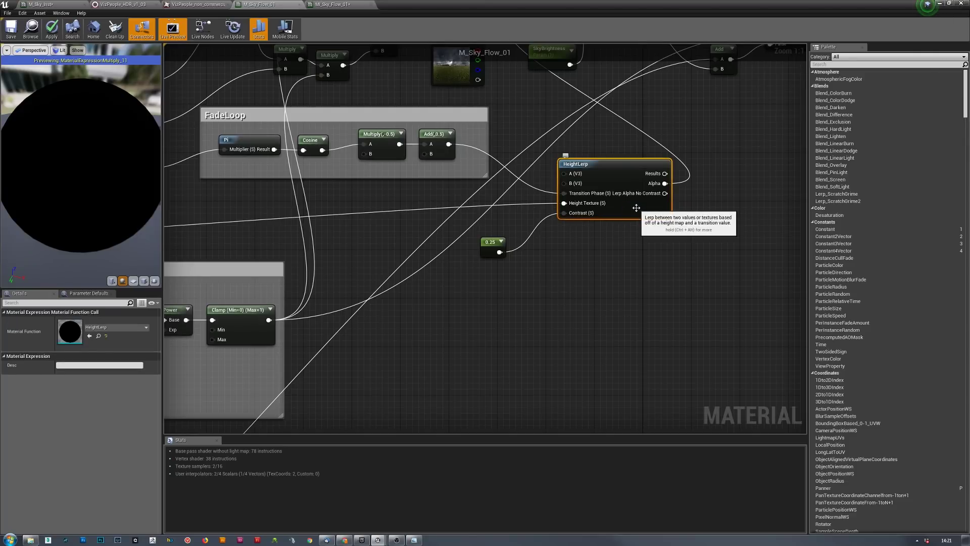
right_click(619, 181)
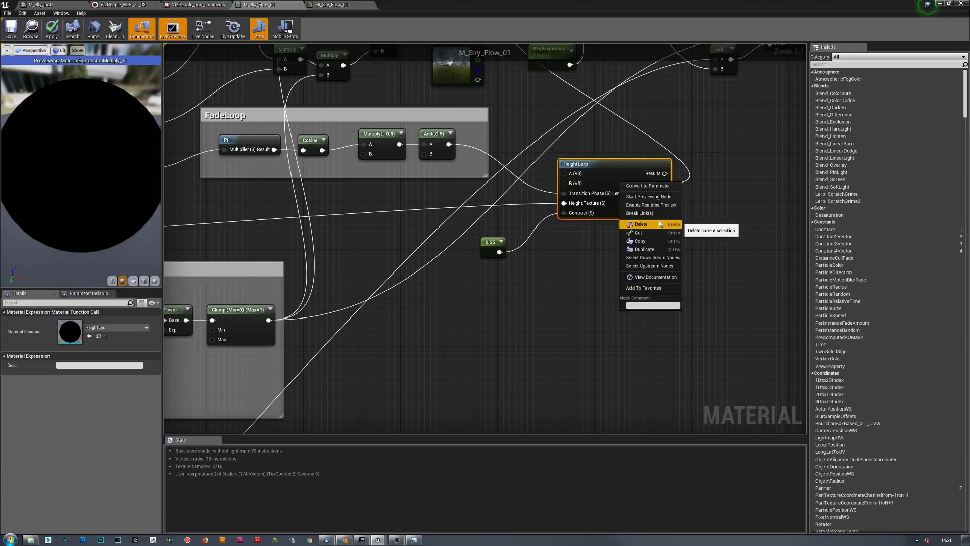
left_click(663, 206)
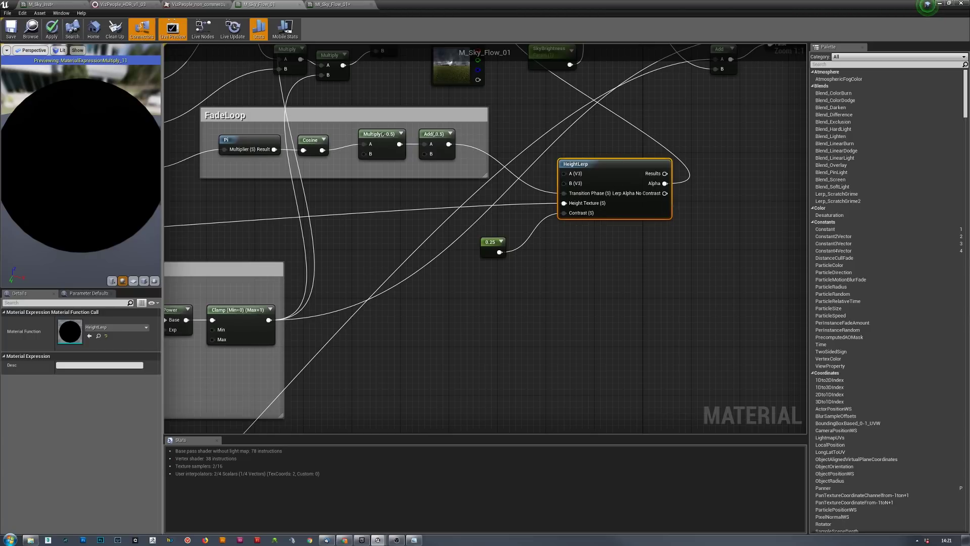
- Preview the HeightLerp node on the sphere, examine the noise-driven fade from several angles, and deselect the node
scroll(80, 166, "down", 3)
left_click_drag(80, 165, 81, 146)
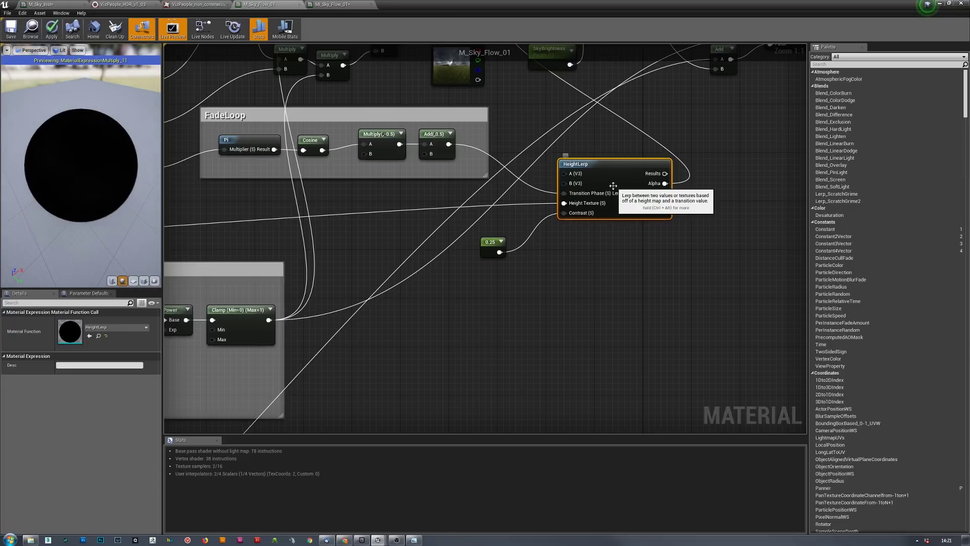
right_click_drag(515, 332, 713, 201)
right_click(684, 136)
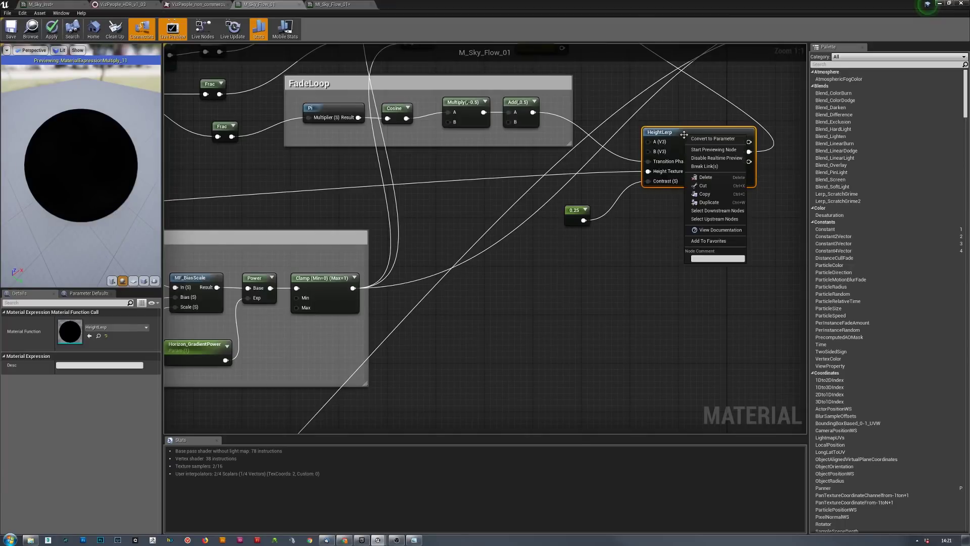
left_click(701, 154)
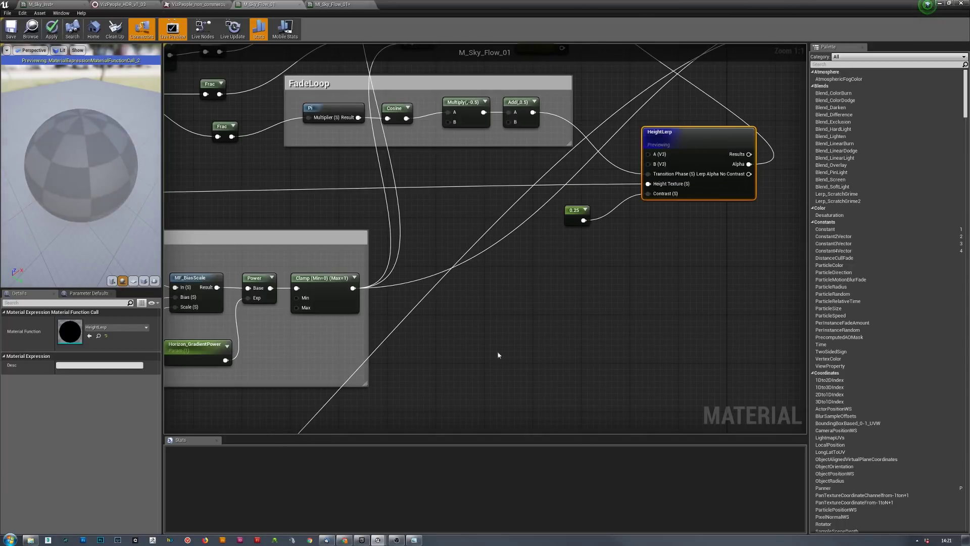
left_click_drag(81, 167, 139, 167)
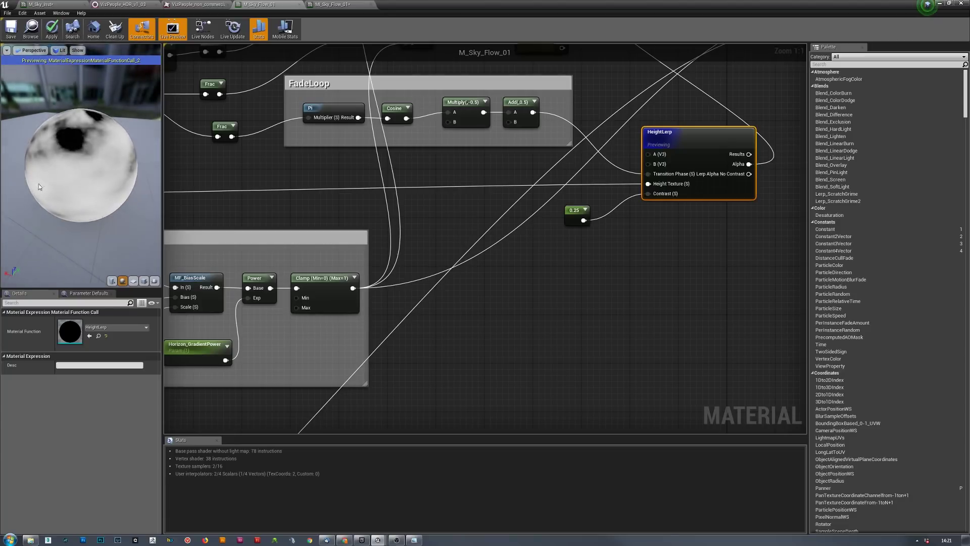
left_click_drag(90, 197, 149, 197)
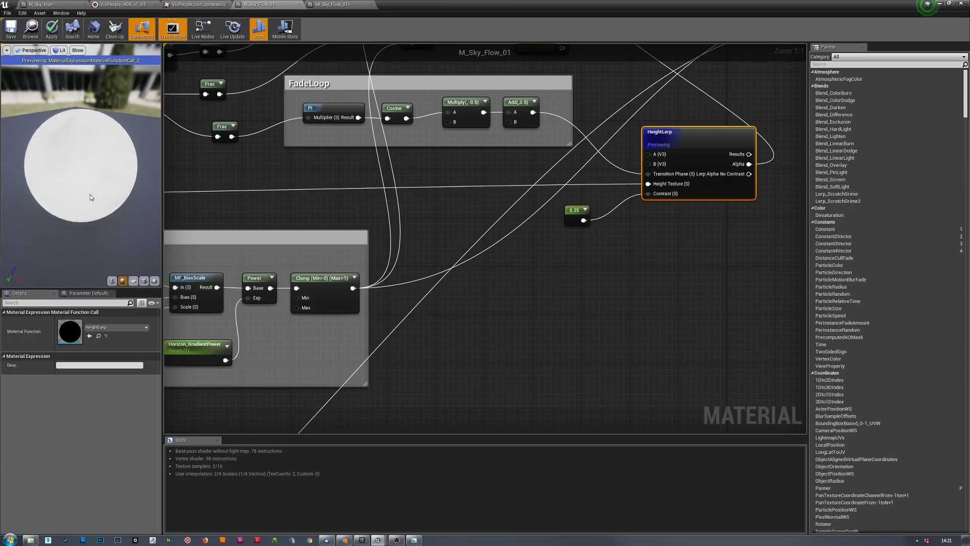
left_click(426, 219)
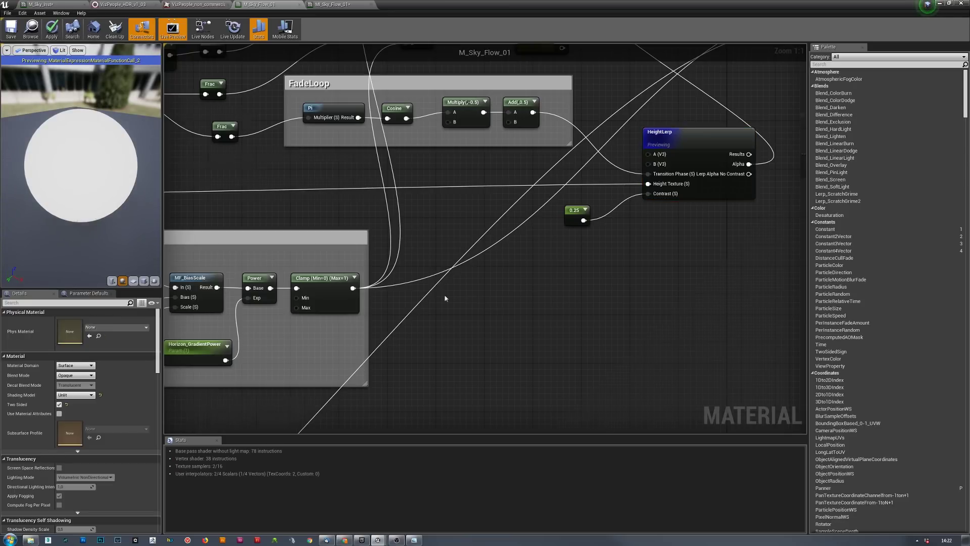
- Examine the Gradient Towards Sun and Sun and Moon Disc groups and how they connect to the rest of the sky graph
right_click_drag(444, 294, 798, 145)
scroll(509, 282, "down", 4)
right_click_drag(396, 360, 684, 162)
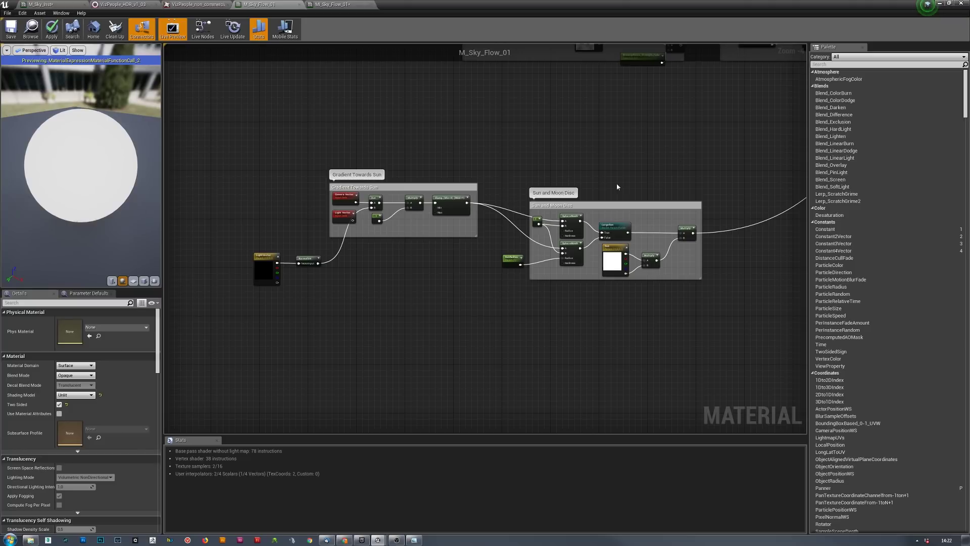
right_click_drag(669, 163, 474, 364)
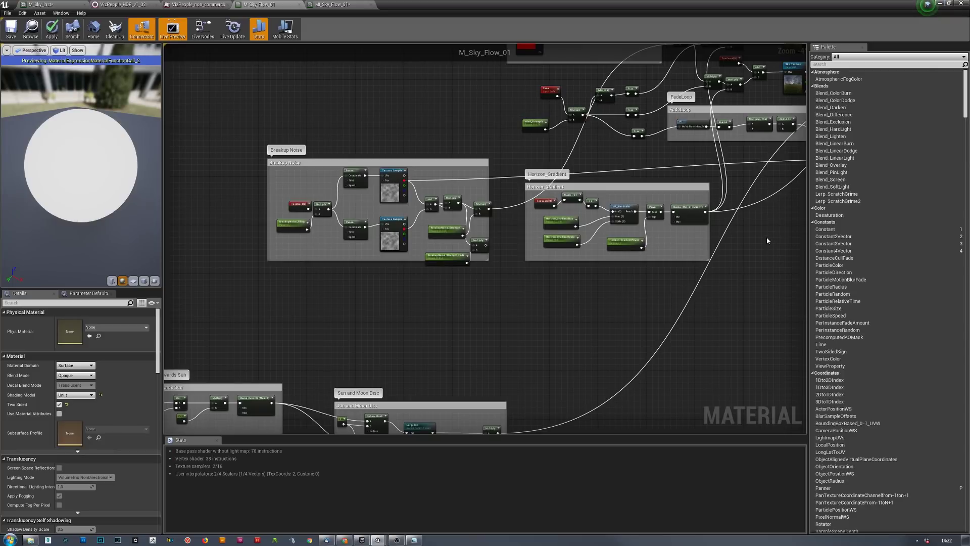
right_click_drag(767, 241, 575, 322)
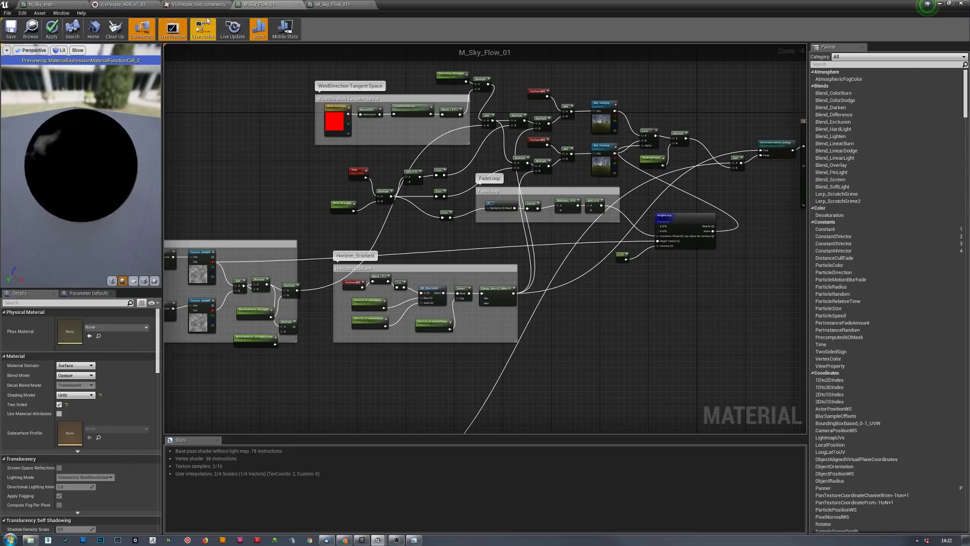
- Open the MI_Sky_Flow_01 material instance and turn off its HorizonGradient_Debug switch
left_click(71, 4)
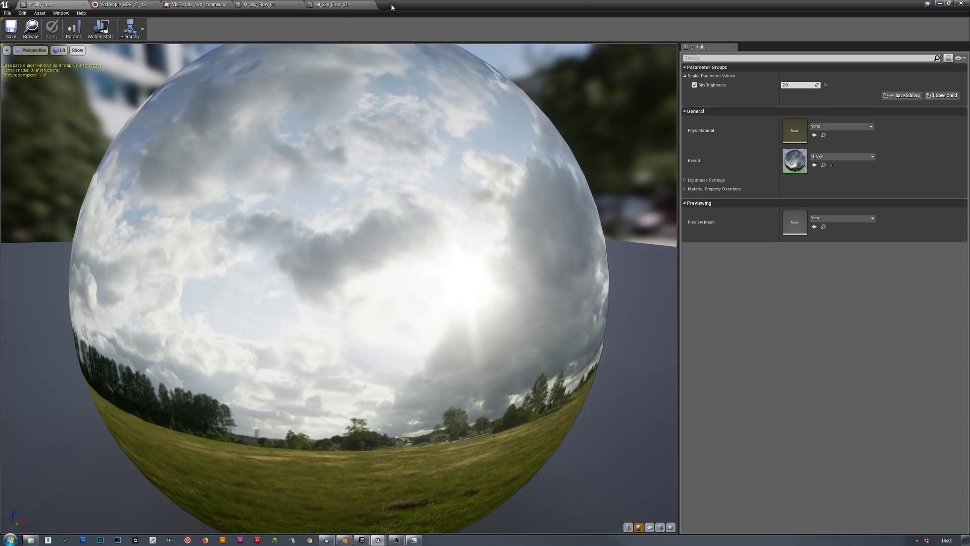
left_click(344, 5)
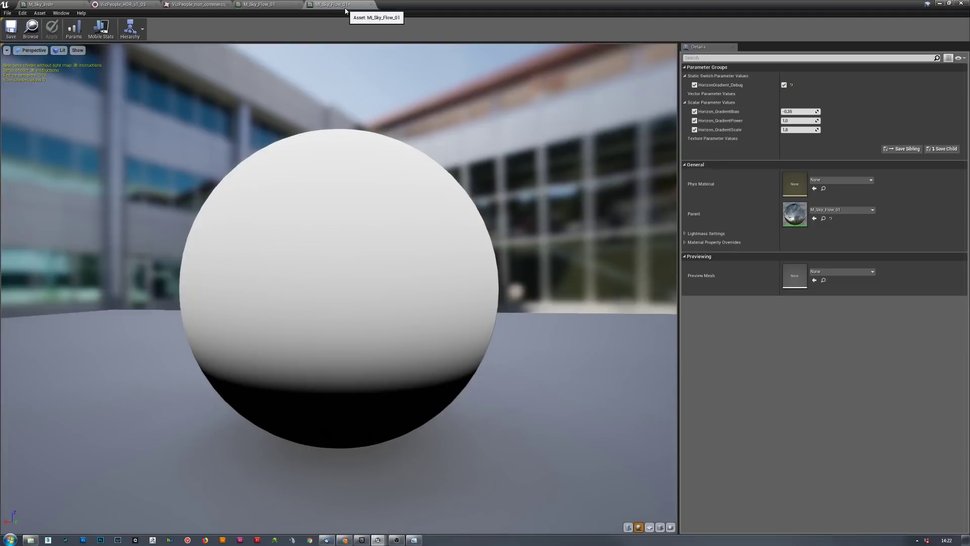
left_click(784, 85)
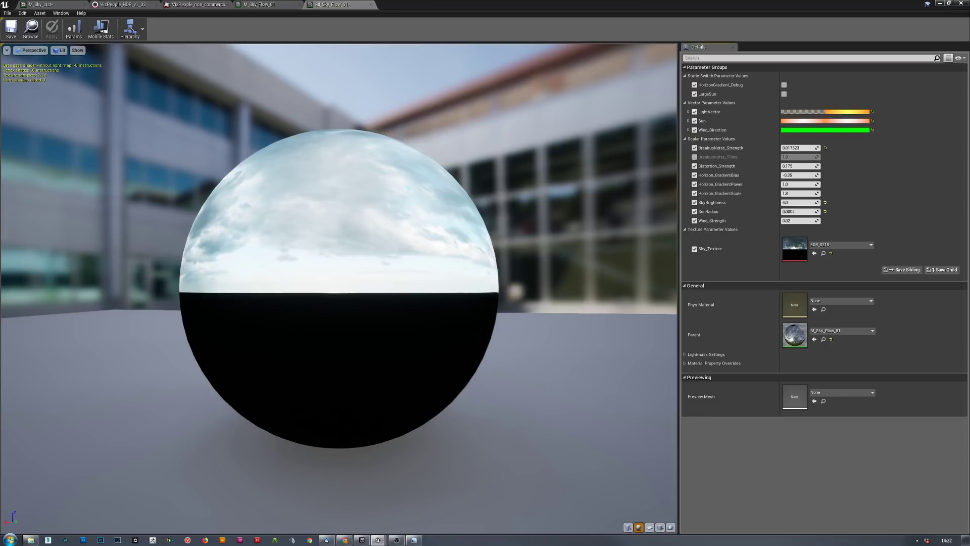
- Assign the VizPeople_non_commercial HDR image to Sky_Texture and set SkyBrightness to 2
left_click(814, 254)
scroll(339, 288, "down", 2)
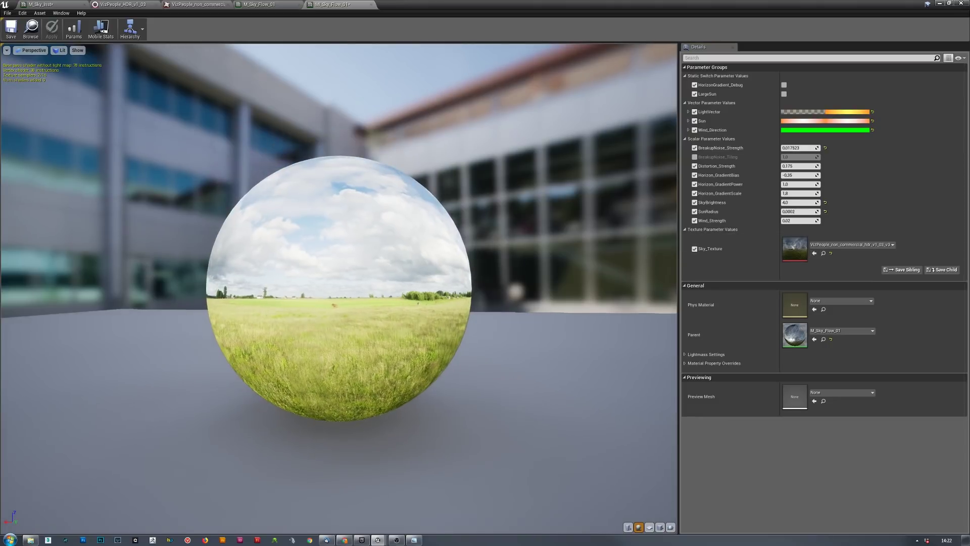
left_click_drag(339, 288, 540, 274)
mouse_move(343, 330)
left_mouse_down()
mouse_move(313, 329)
mouse_move(343, 330)
left_mouse_up()
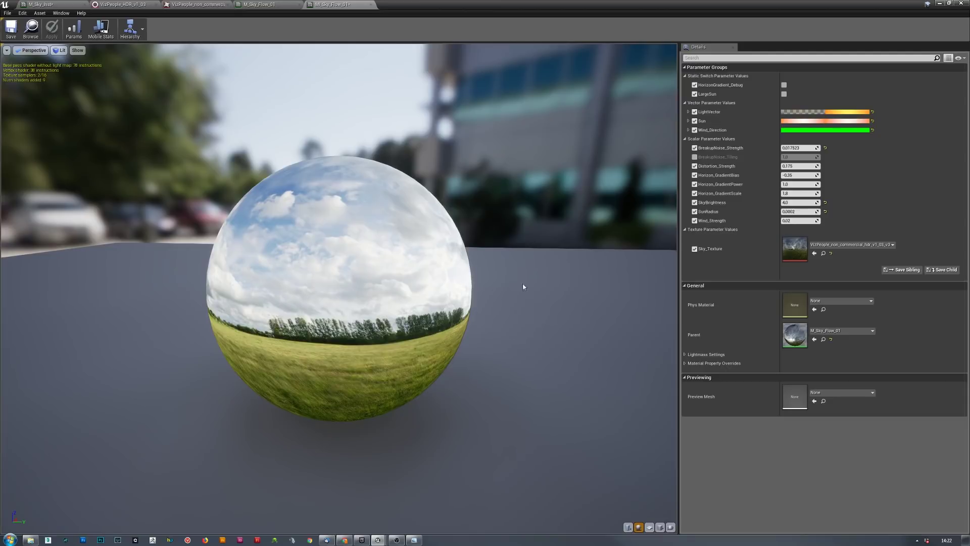
left_click(802, 202)
type("2")
key("Return")
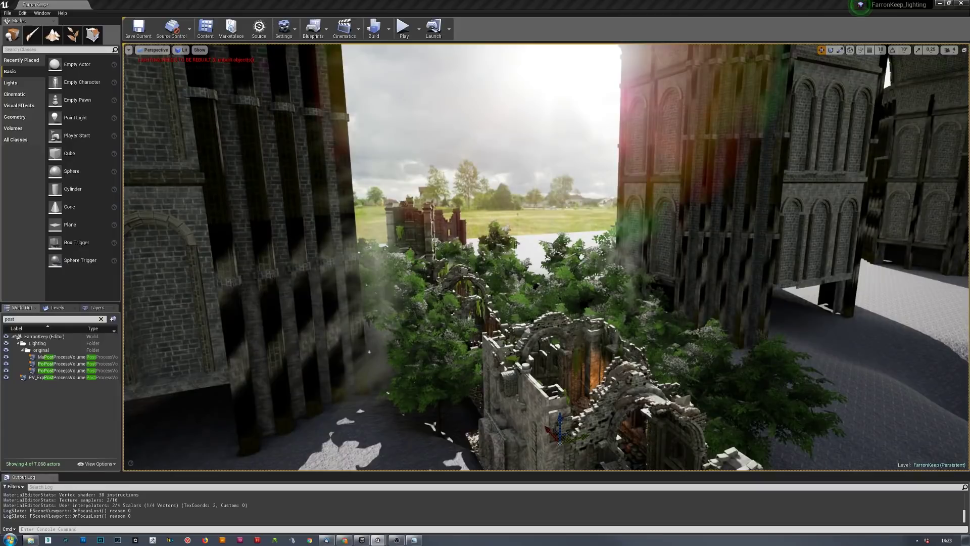
- Fly around the FarronKeep level and examine the moving clouds, the horizon treeline and the glow around the sun
right_click_drag(666, 261, 637, 258)
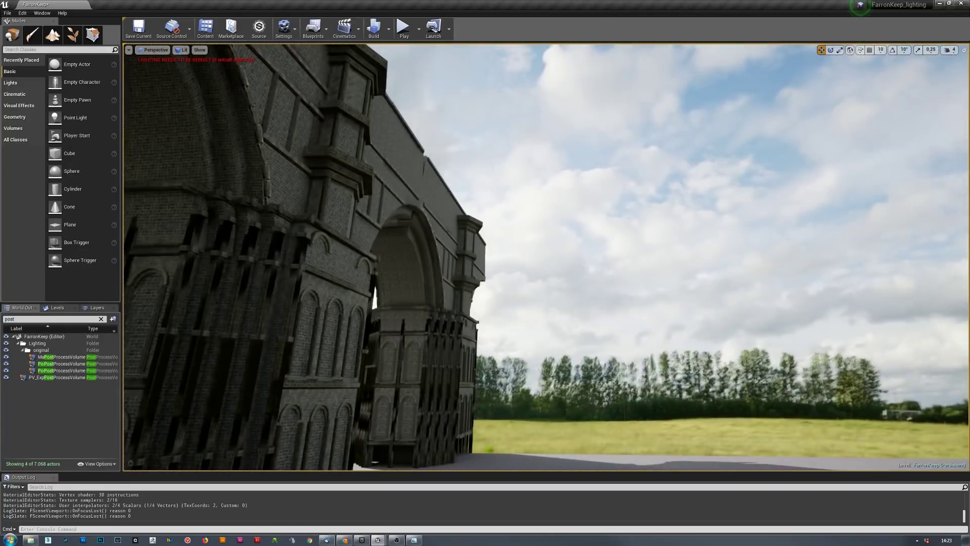
left_click(726, 162)
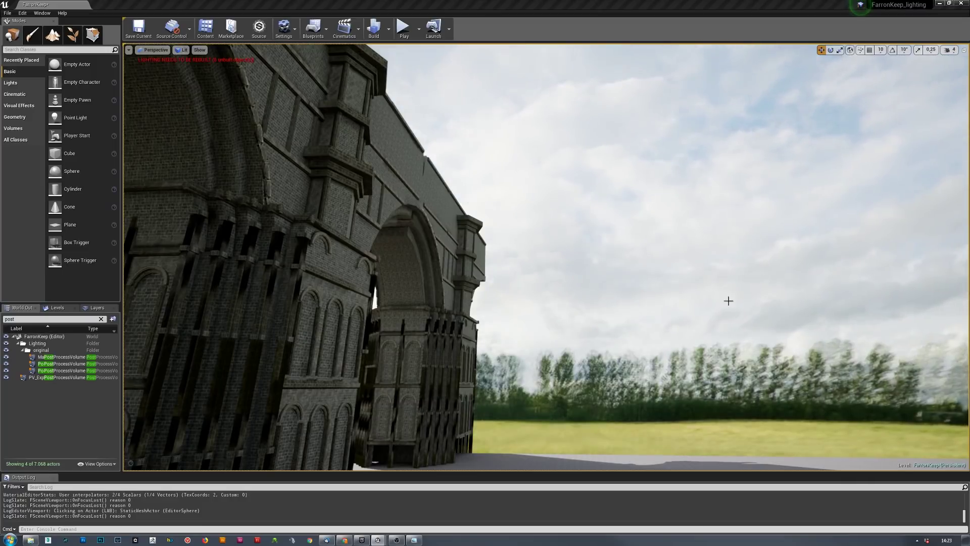
right_click_drag(702, 378, 702, 379)
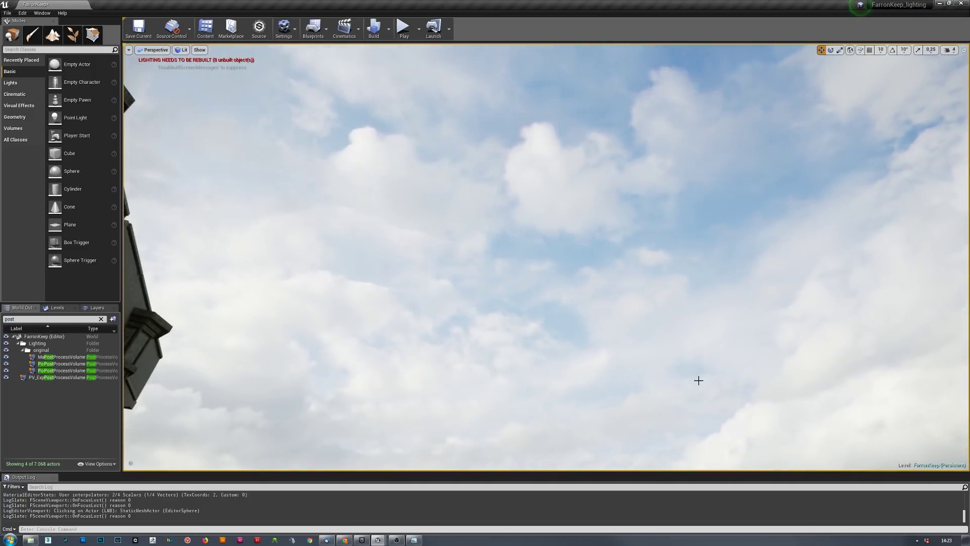
right_click_drag(684, 381, 678, 378)
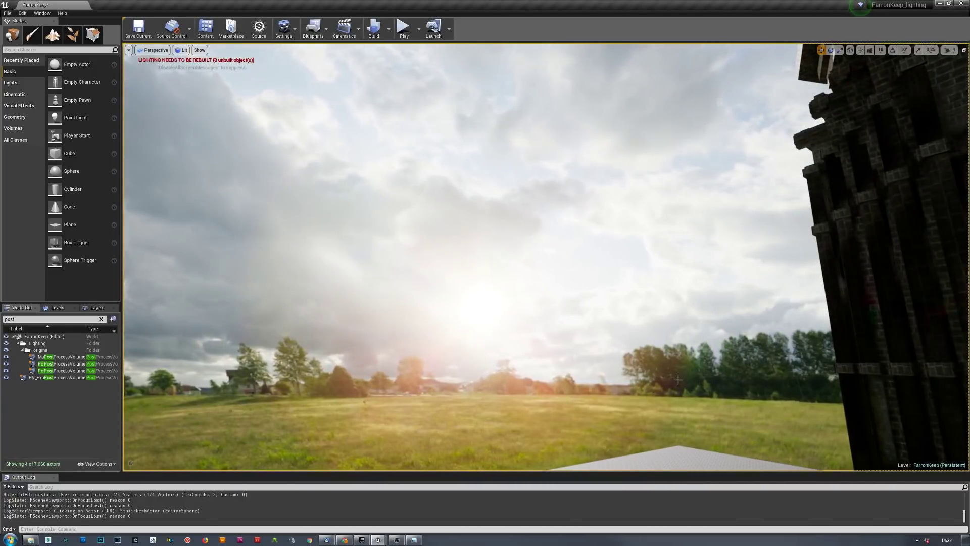
right_click_drag(678, 379, 701, 298)
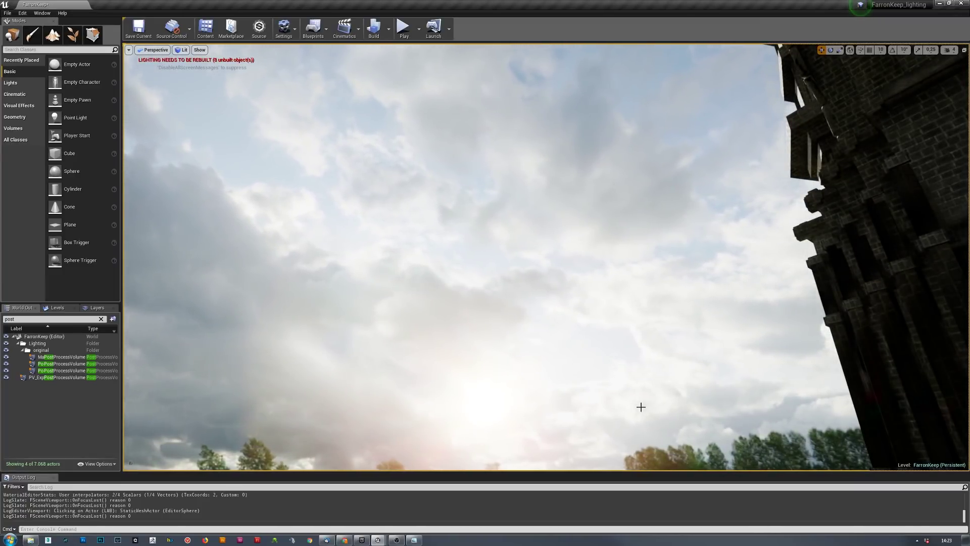
right_click_drag(530, 299, 500, 363)
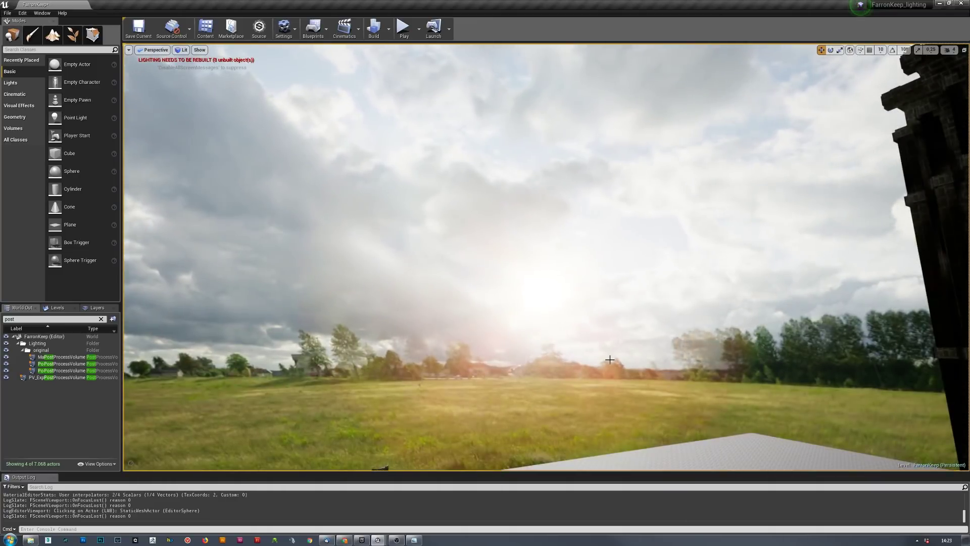
right_click_drag(680, 268, 680, 269)
key("w")
right_click_drag(765, 259, 765, 259)
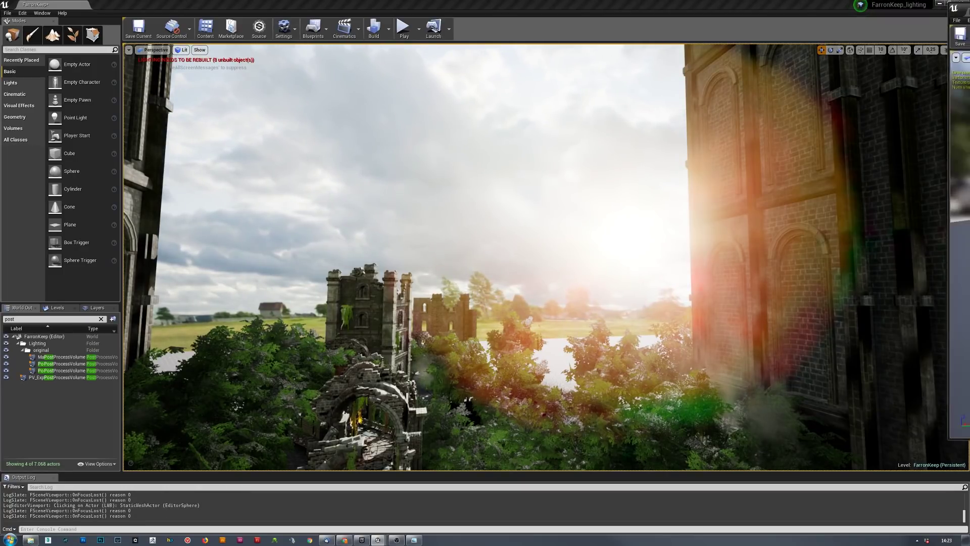
- Set the alpha of the Sun parameter in MI_Sky_Flow_01 to 100 and minimize the material instance window
left_click_drag(969, 125, 445, 91)
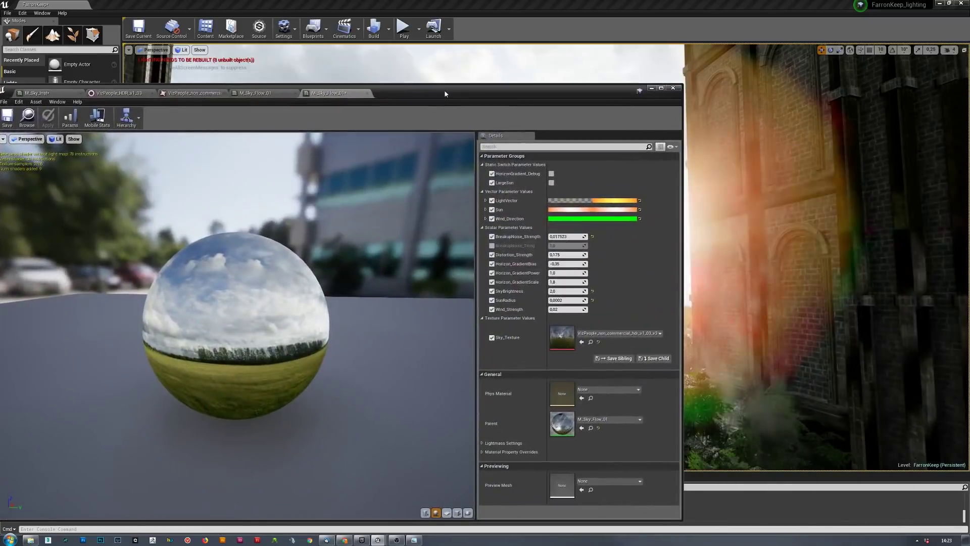
left_click(486, 209)
left_click(569, 246)
type("200")
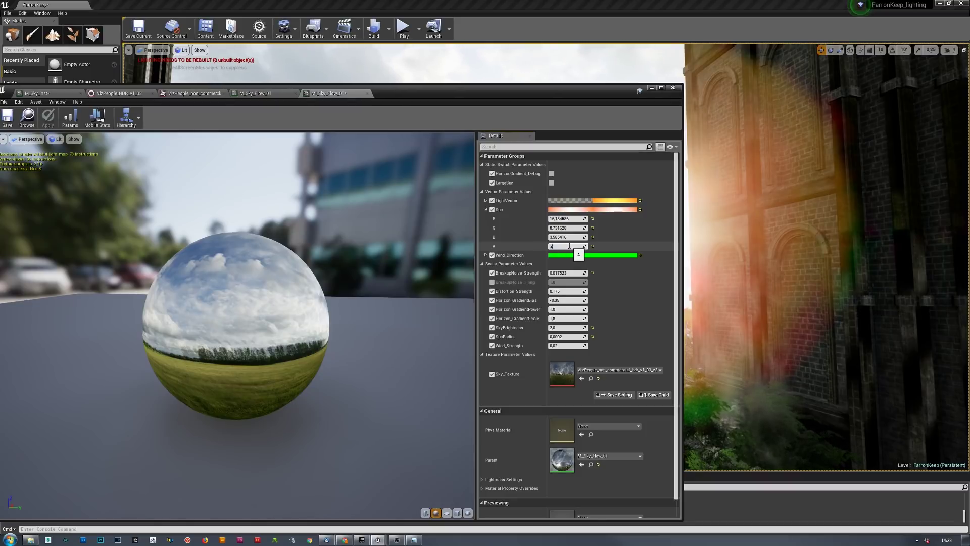
key("Return")
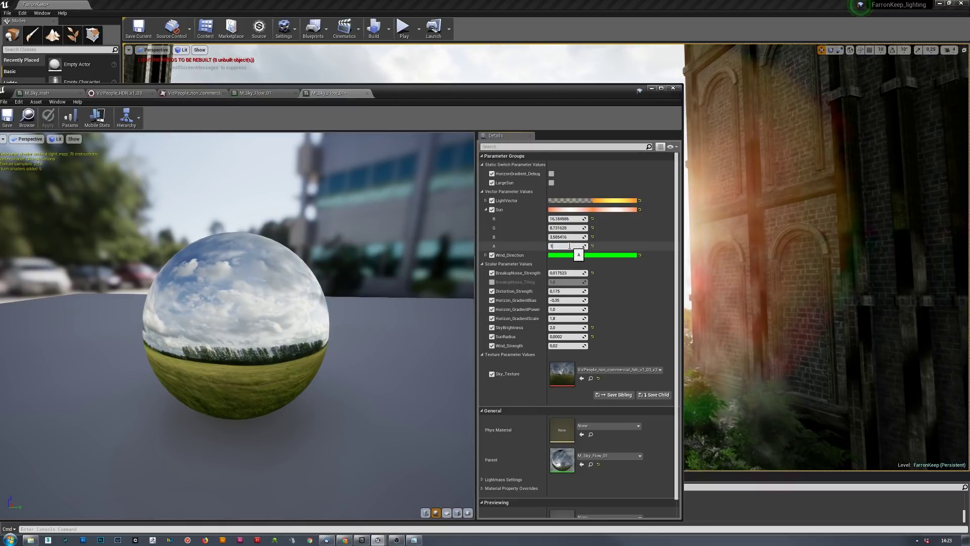
key("Return")
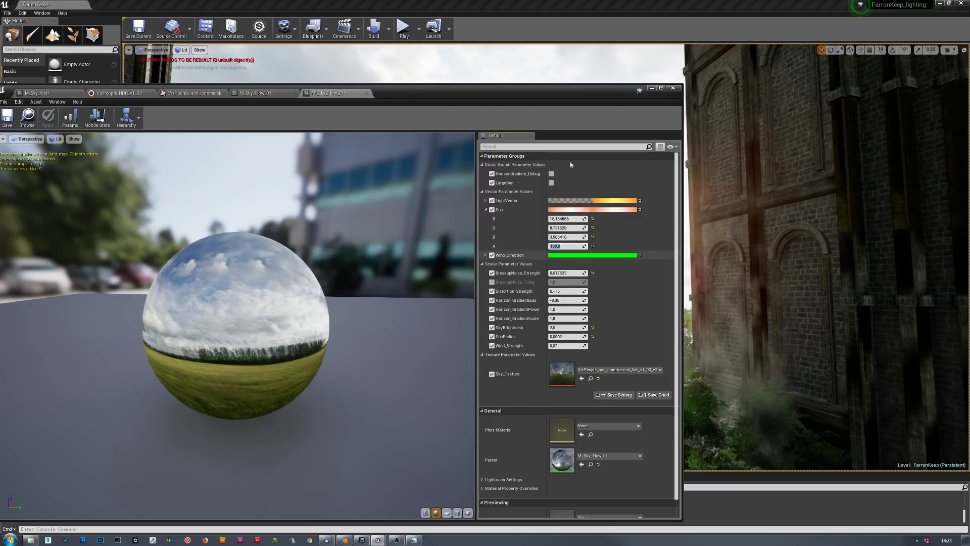
left_click_drag(526, 92, 424, 390)
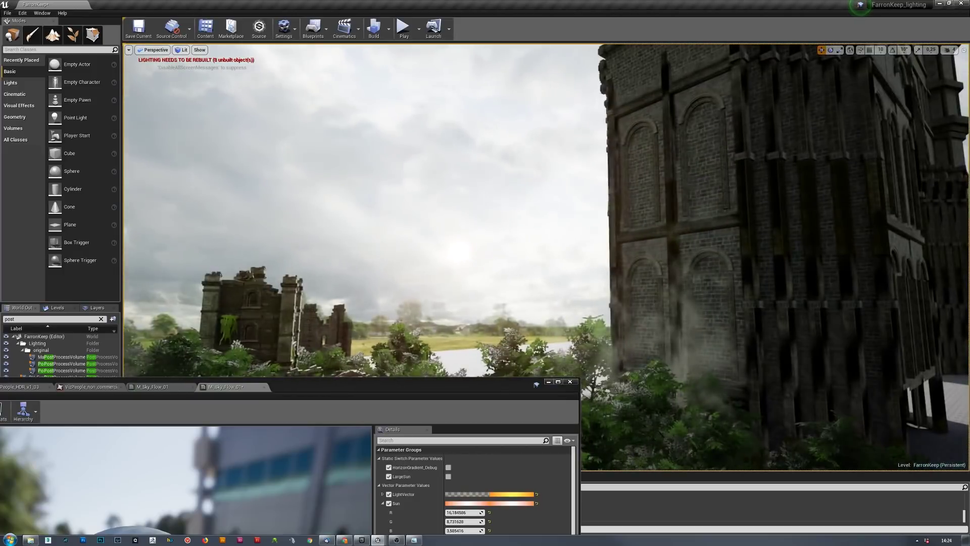
left_click(548, 381)
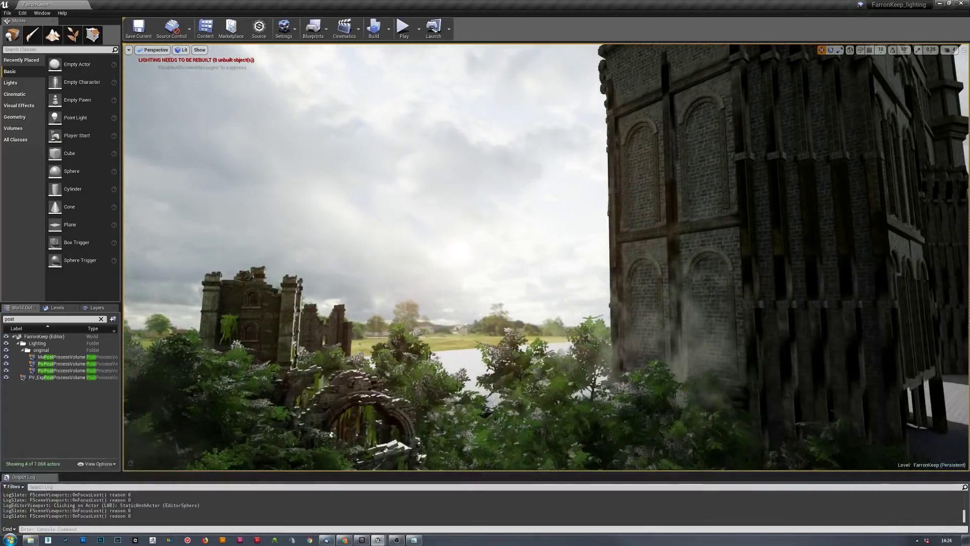
- Set the Exposure Compensation of the PV_Exposure post process volume to 0, narrowing its details area to enlarge the level view
left_click(55, 378)
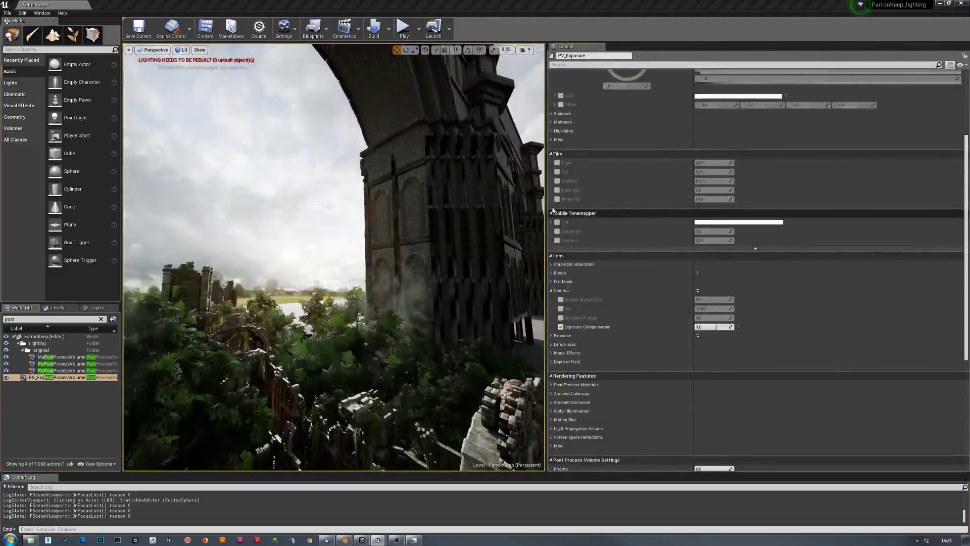
left_click_drag(546, 211, 827, 213)
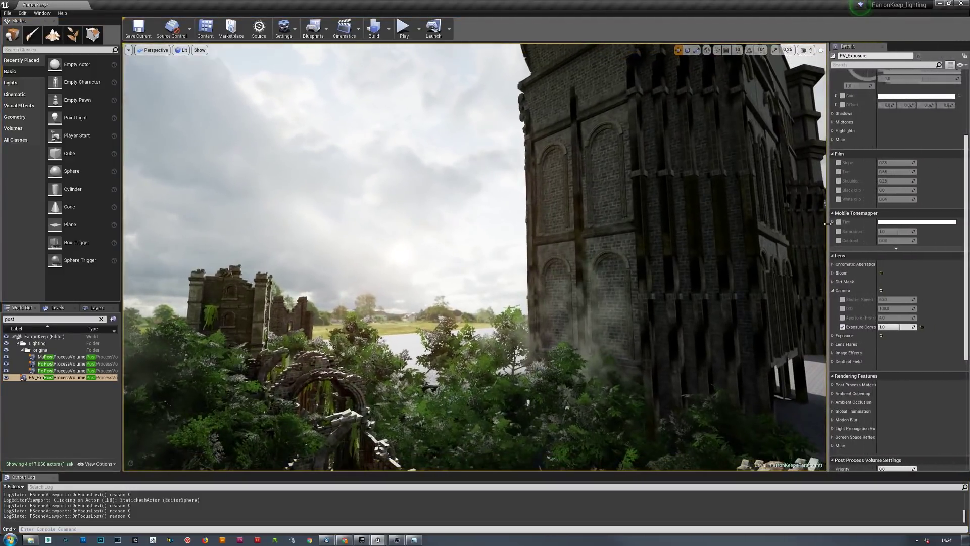
left_click(909, 327)
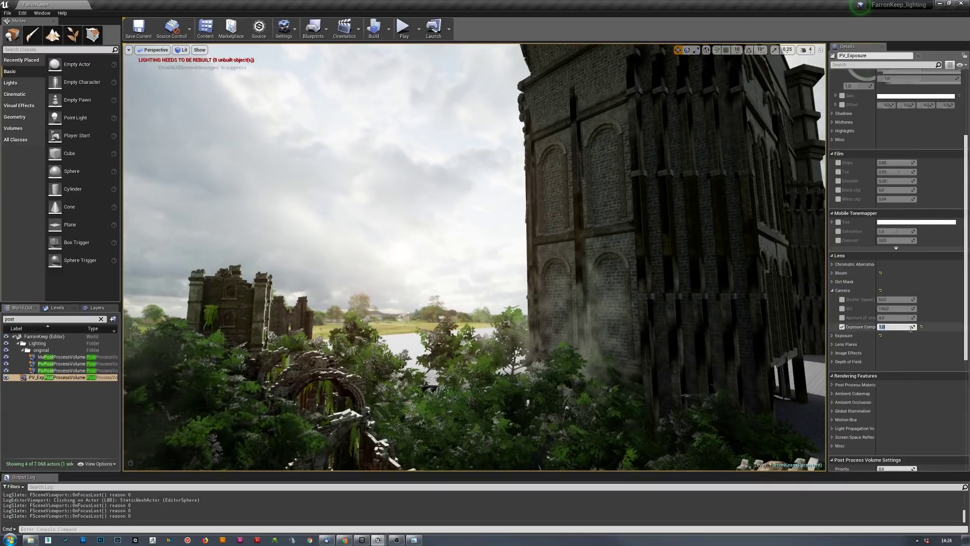
type("0")
key("Return")
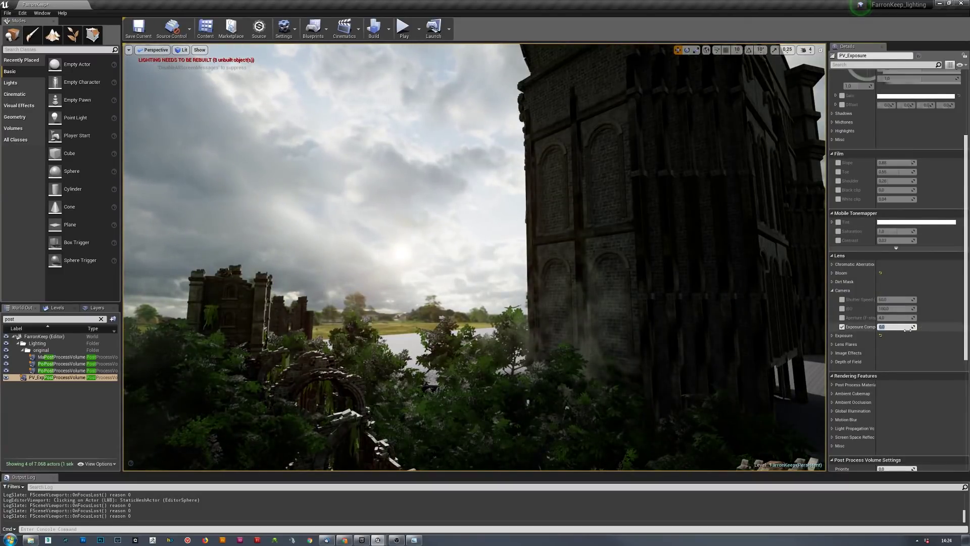
- Fly through the arches and over the terrain to examine the cloud motion and horizon under the current exposure
right_click_drag(596, 348, 564, 329)
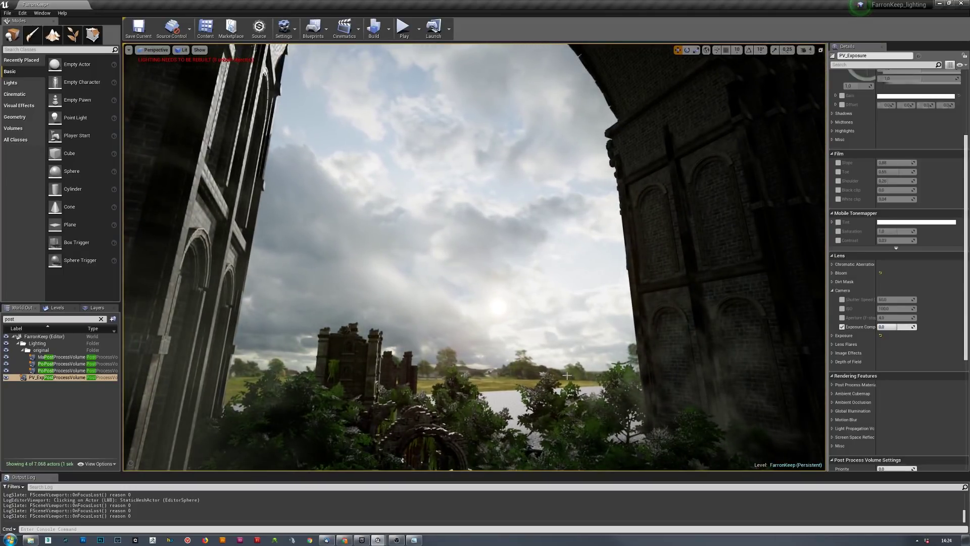
key("w")
right_click_drag(573, 373, 569, 382)
right_click_drag(396, 336, 396, 336)
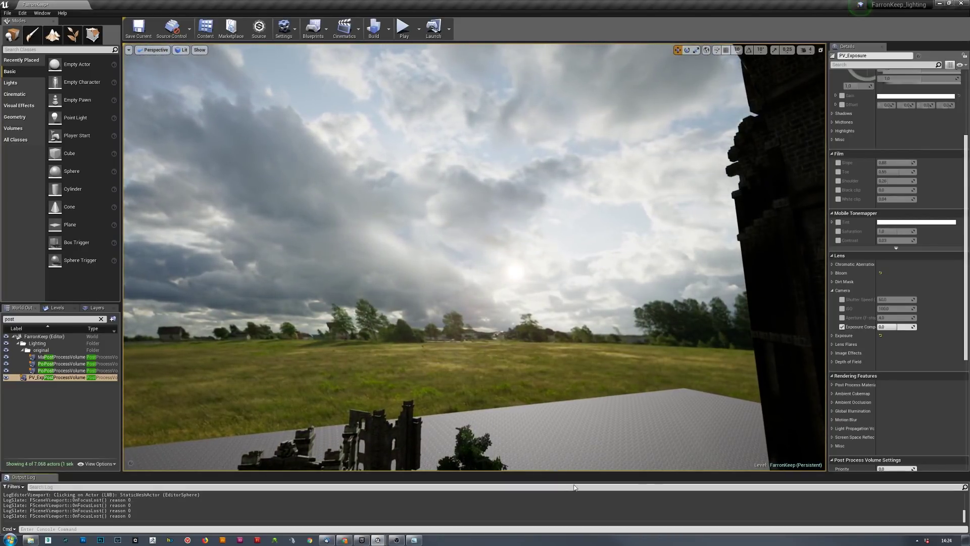
type("q")
right_click_drag(544, 349, 544, 349)
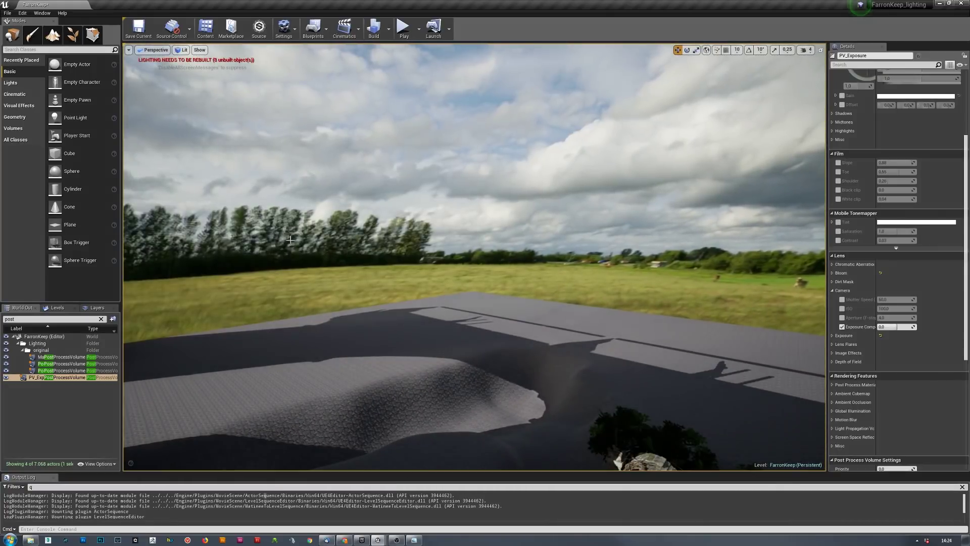
right_click_drag(435, 273, 435, 273)
right_click_drag(226, 311, 226, 311)
- Find the level's exponential height fog by filtering the actors for "fog", make it visible, and inspect it against the sky
left_click(22, 319)
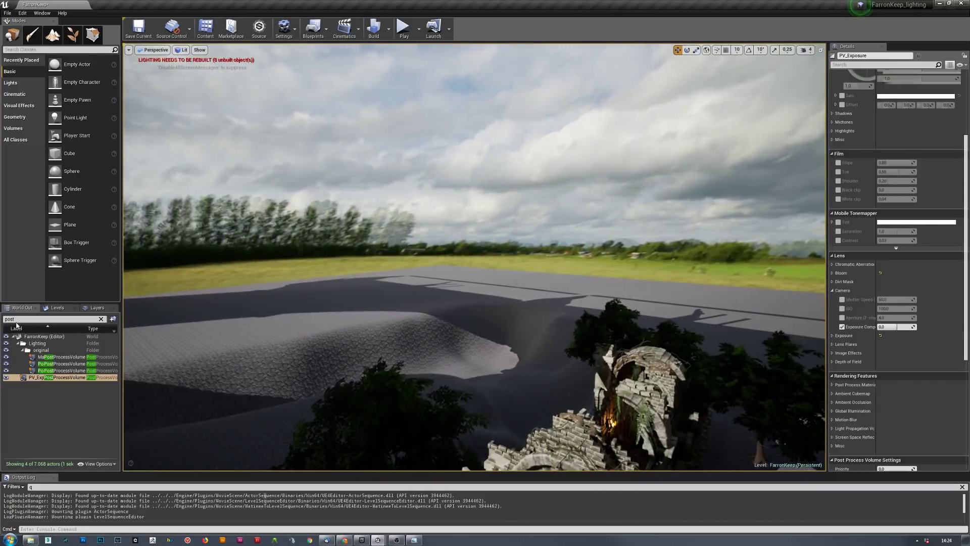
type("fog")
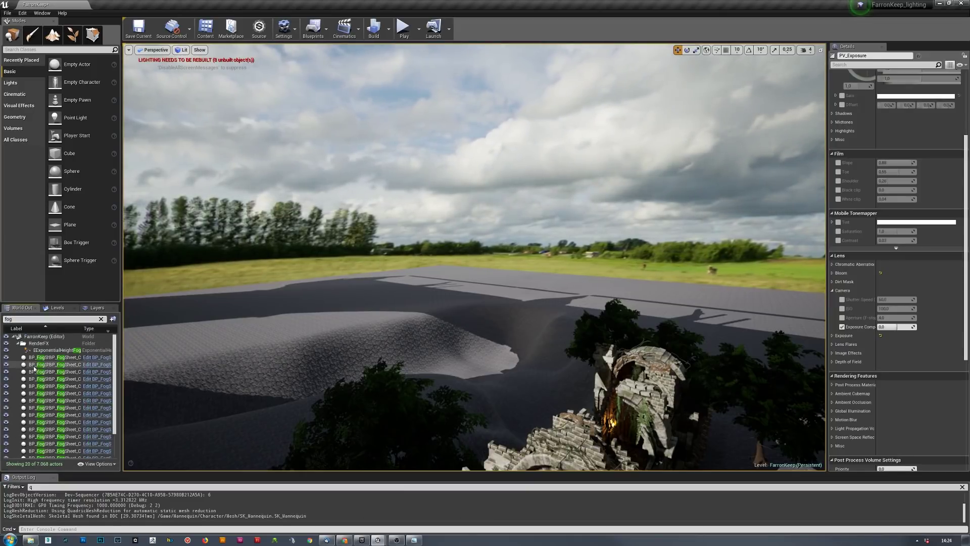
left_click(49, 351)
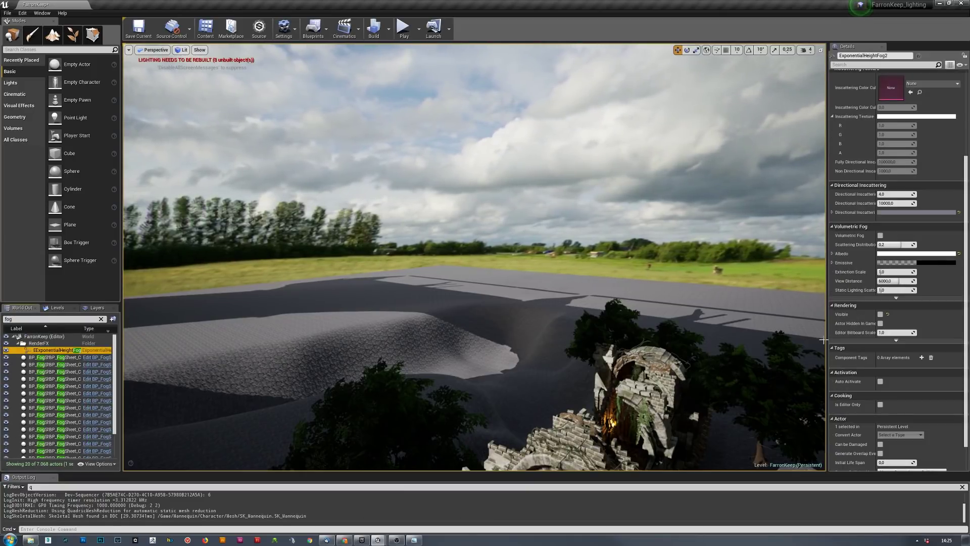
left_click(881, 314)
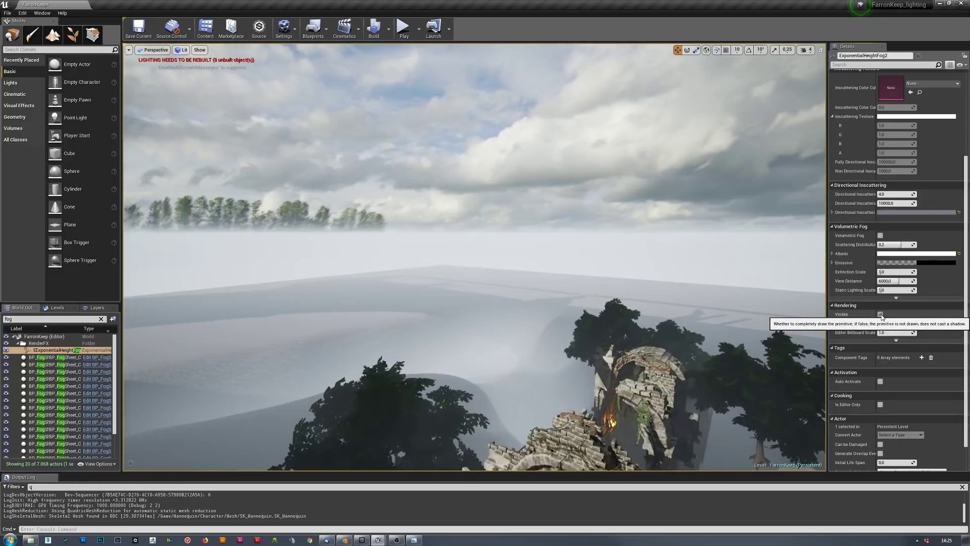
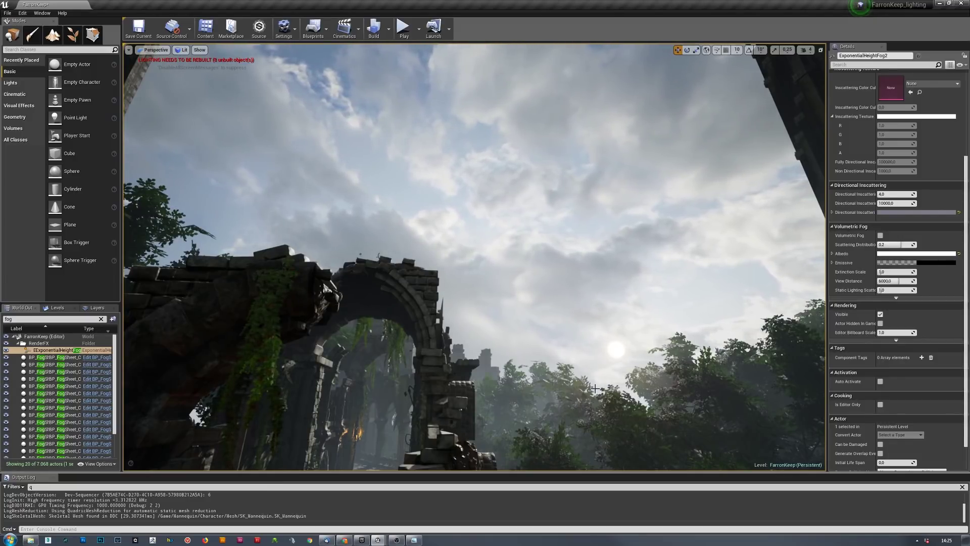
right_click_drag(475, 258, 454, 293)
key("w")
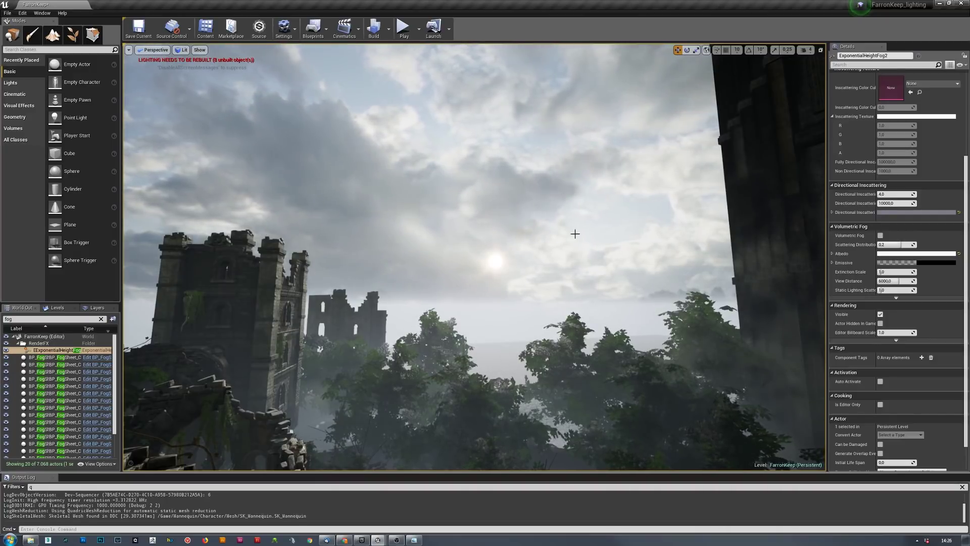
- Bring the MI_Sky_Flow_01 window back beside the level view and set Wind_Strength to 0.05
right_click_drag(625, 225, 626, 227)
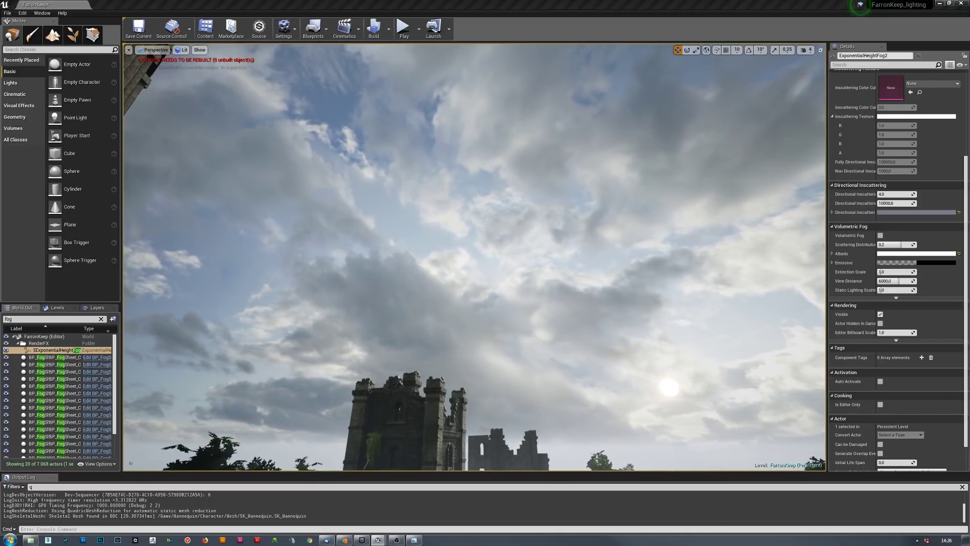
left_click_drag(969, 101, 40, 75)
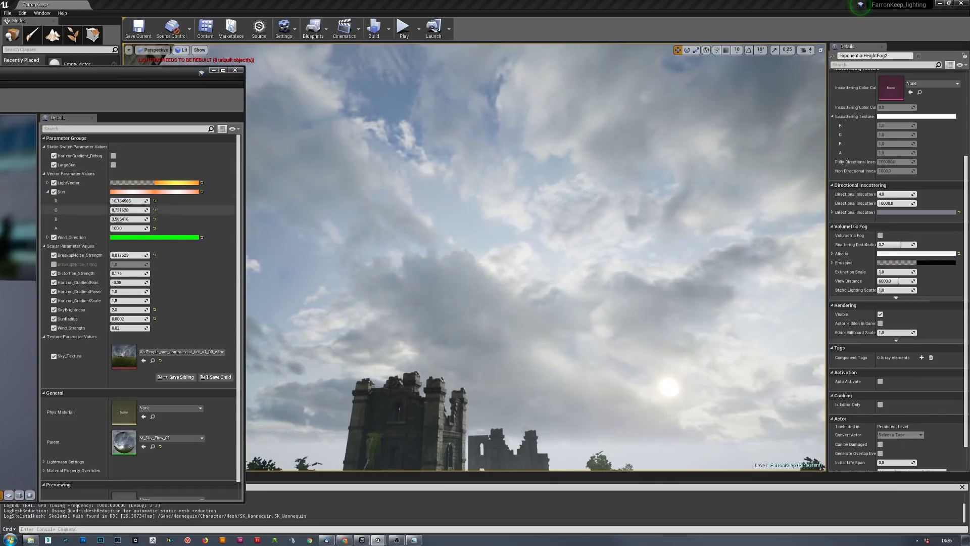
left_click(119, 328)
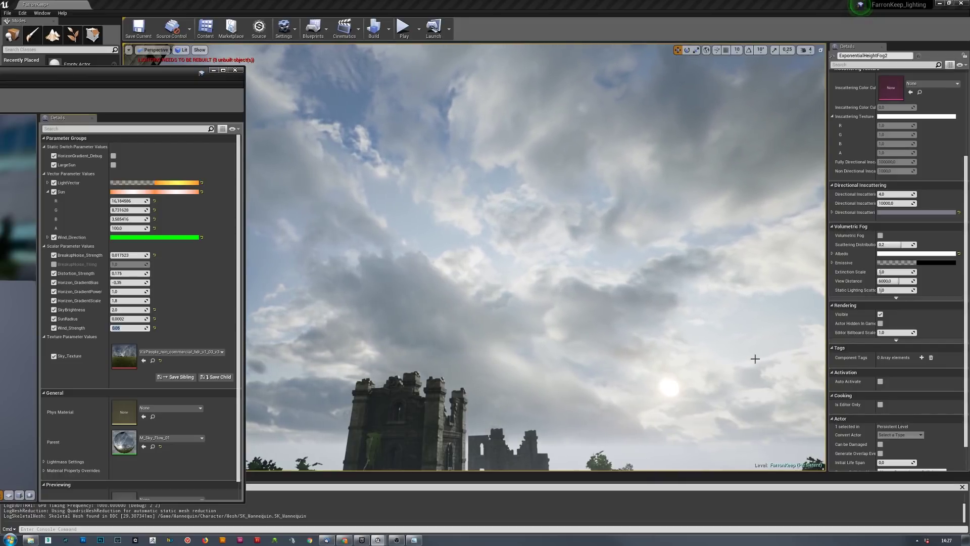
left_click_drag(557, 351, 593, 327)
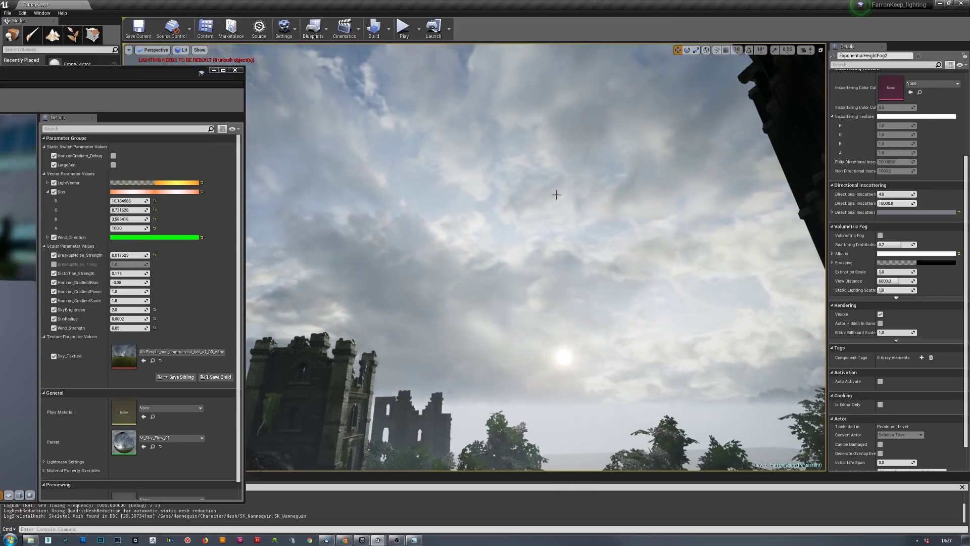
- Look around the sky above the ruins, towers and arches to examine the cloud motion at the current wind strength
right_click_drag(562, 245, 296, 195)
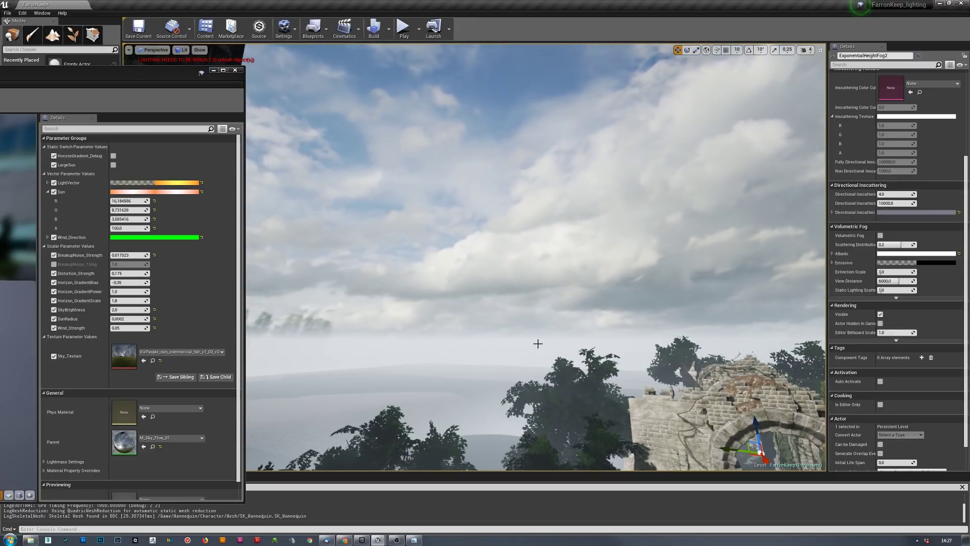
right_click_drag(537, 342, 652, 321)
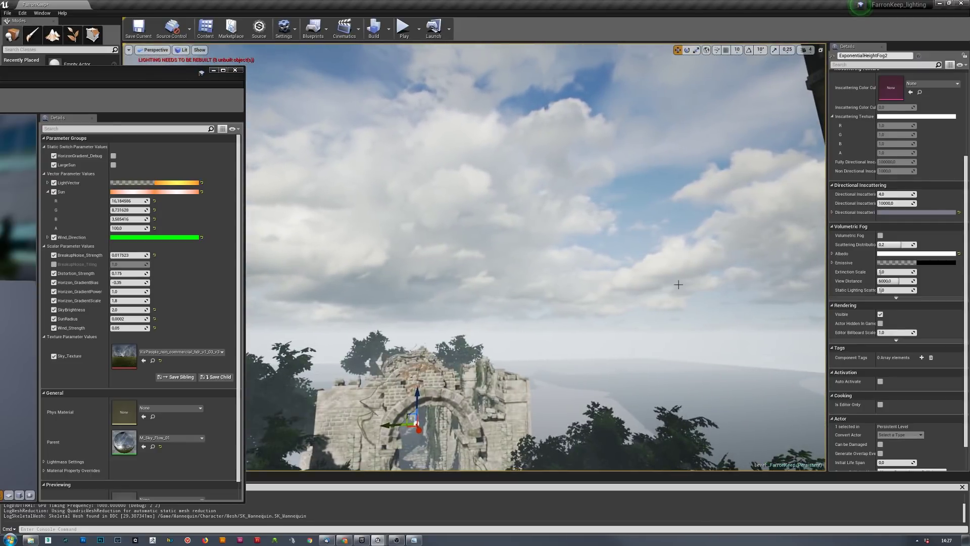
right_click_drag(342, 208, 596, 200)
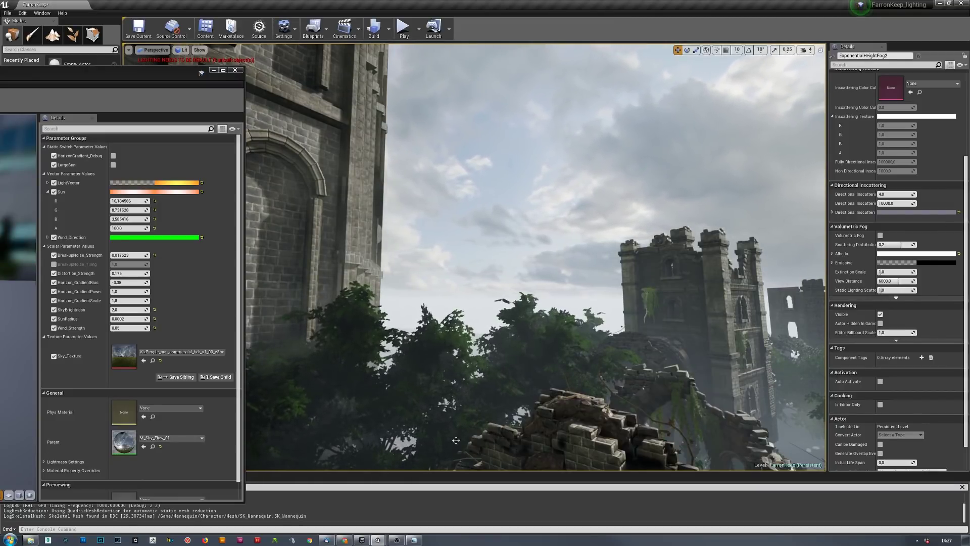
mouse_move(345, 541)
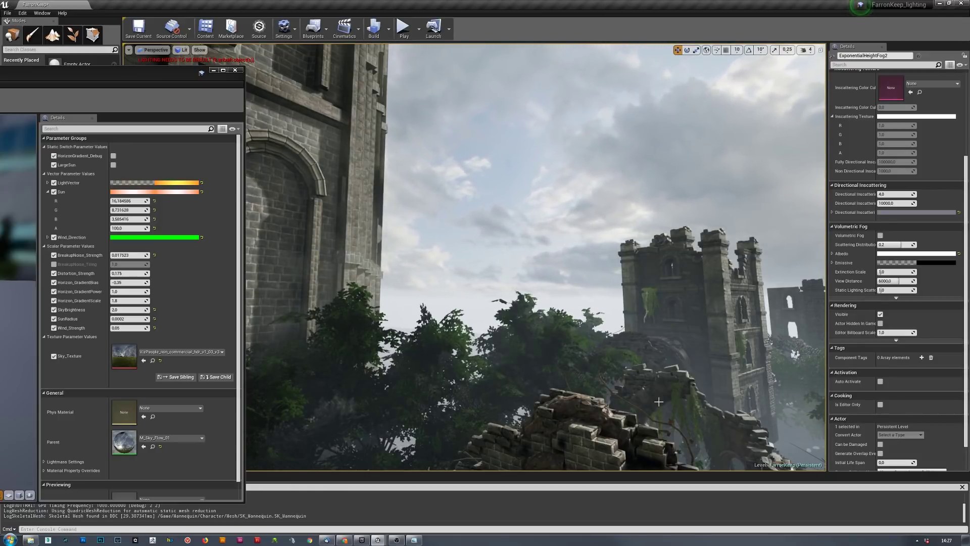
right_click_drag(739, 447, 606, 361)
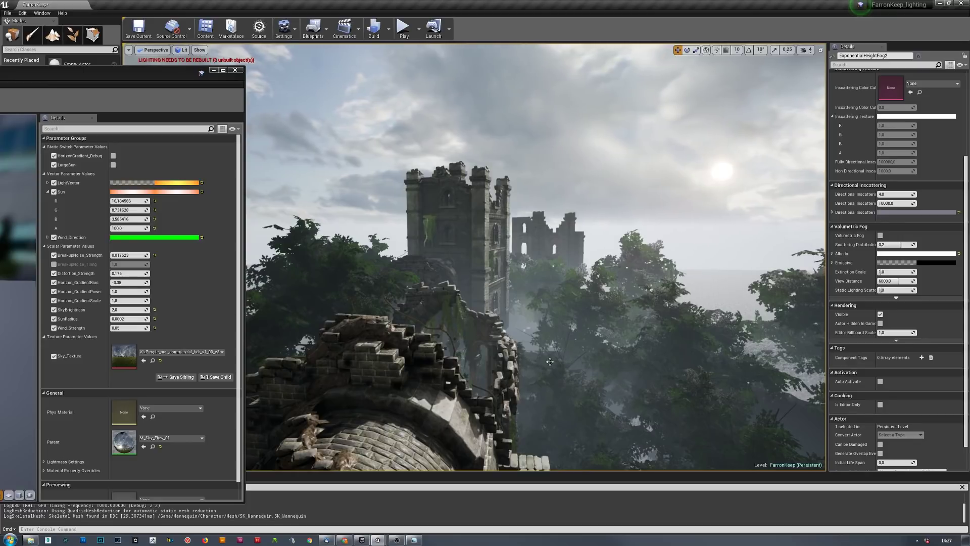
- Look straight up at the zenith from several angles to examine the hole and cloud distortion at the sky's pole
right_click_drag(569, 364, 462, 245)
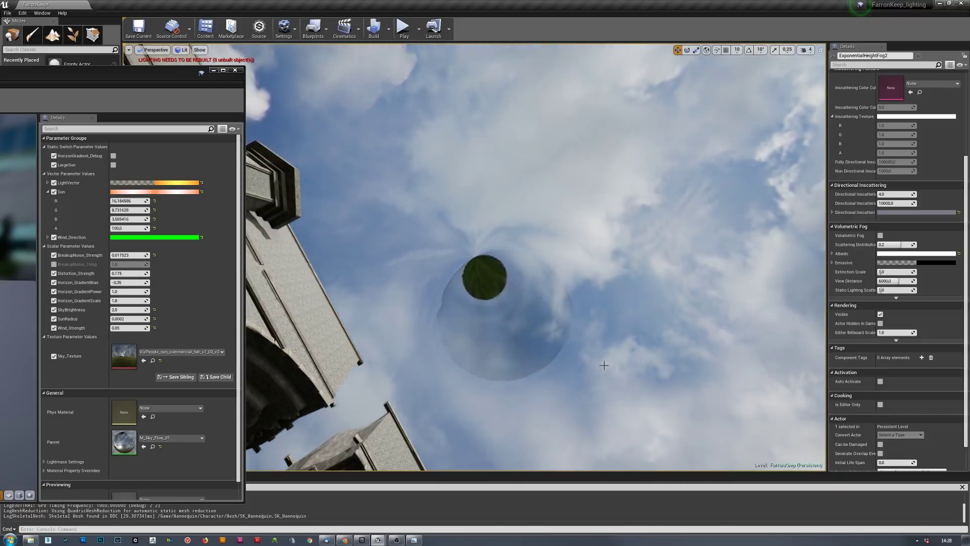
right_click_drag(520, 186, 505, 192)
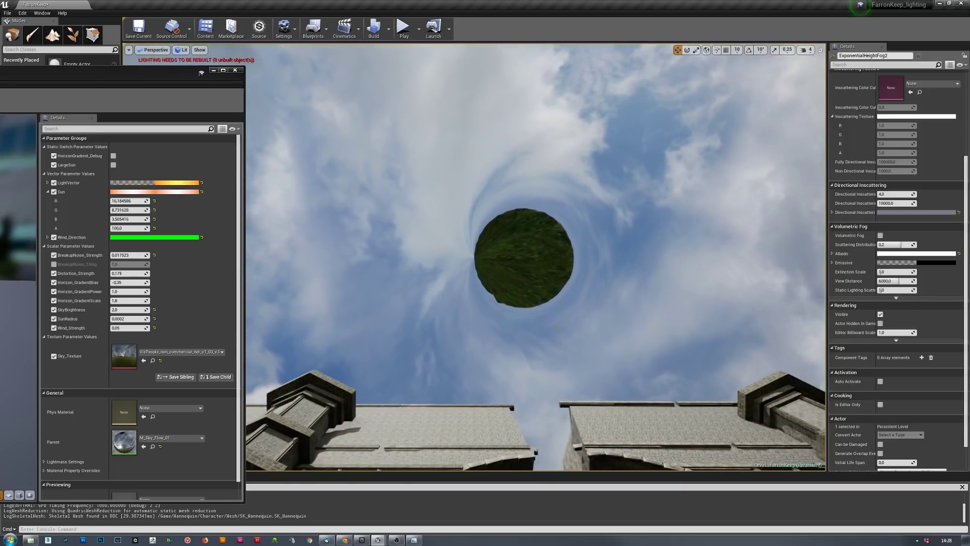
right_click_drag(505, 191, 499, 192)
right_click_drag(561, 180, 563, 177)
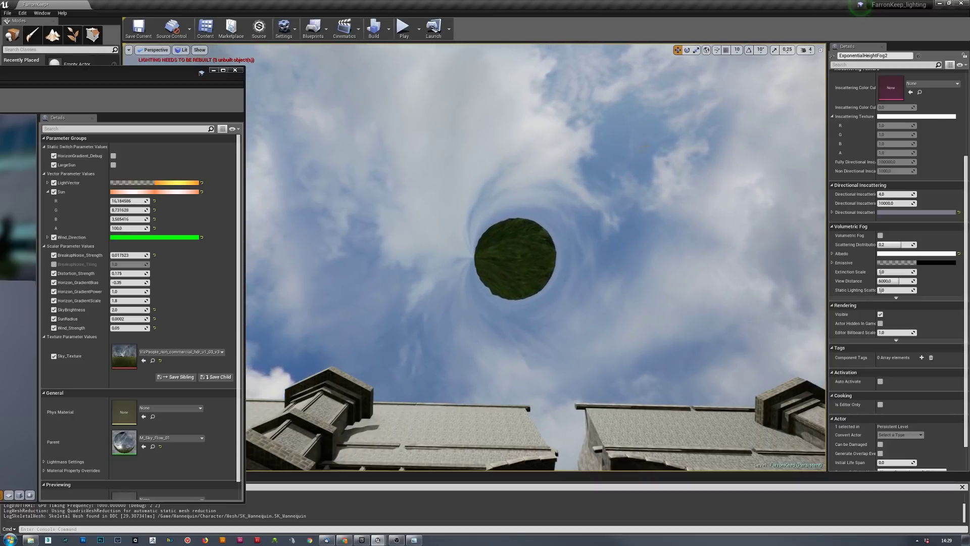
right_click_drag(508, 270, 476, 253)
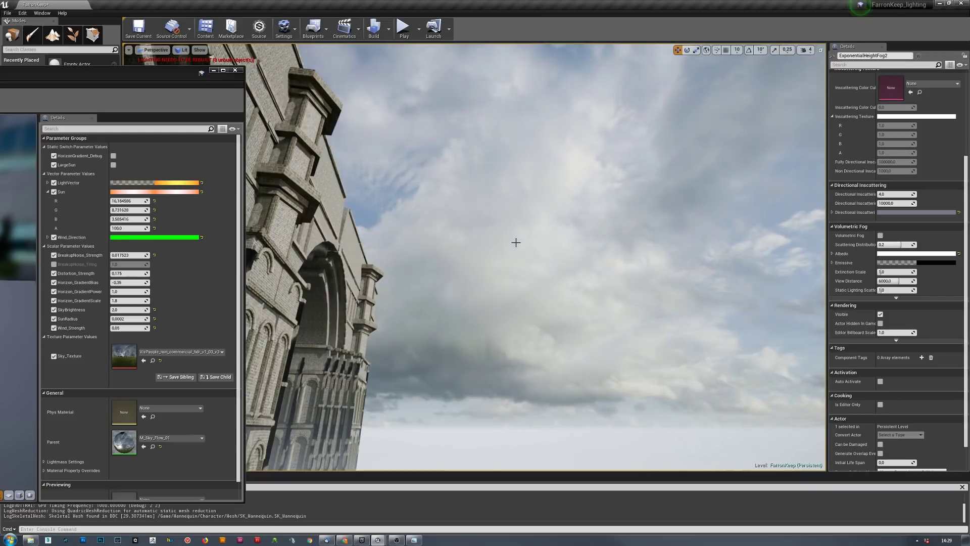
right_click_drag(455, 260, 475, 178)
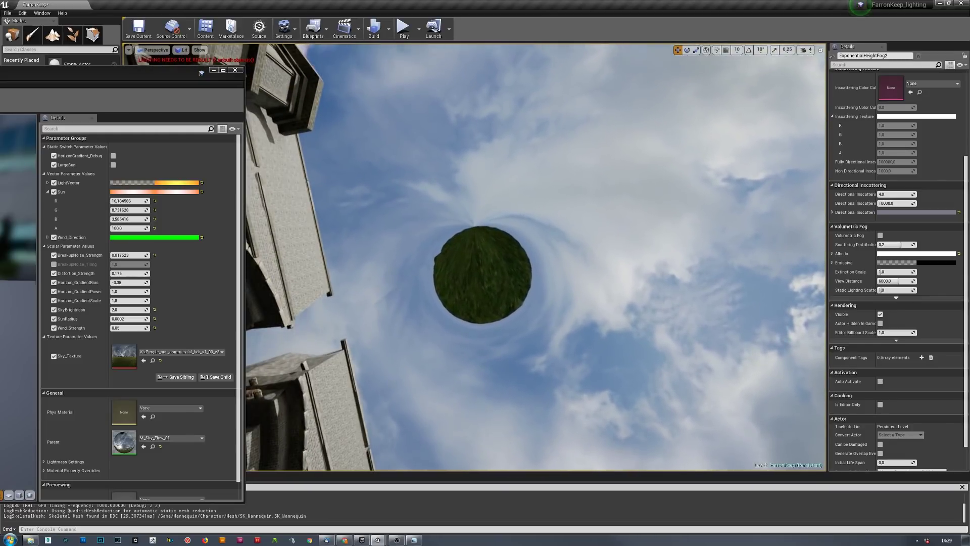
right_click_drag(491, 257, 535, 302)
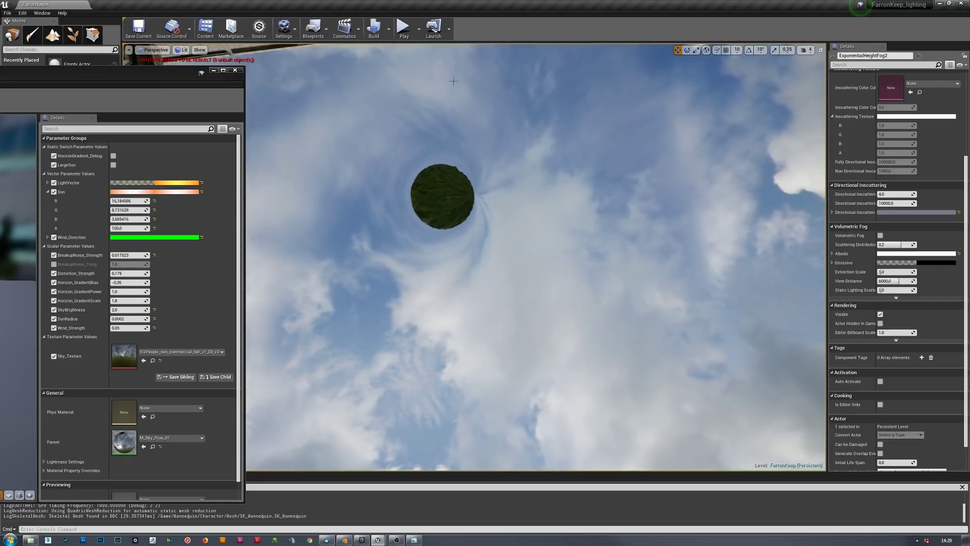
- Fly from the horizon into the ruins and inspect the sky through the arches and above the trees
right_click_drag(453, 82, 472, 253)
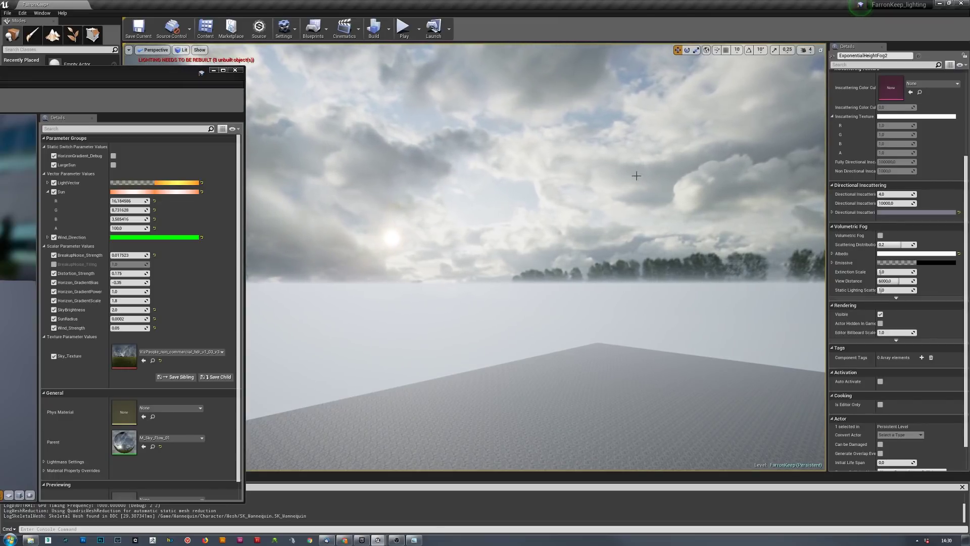
mouse_move(536, 258)
right_mouse_down()
mouse_move(526, 222)
mouse_move(546, 202)
mouse_move(455, 183)
mouse_move(445, 293)
mouse_move(464, 276)
mouse_move(452, 265)
right_mouse_up()
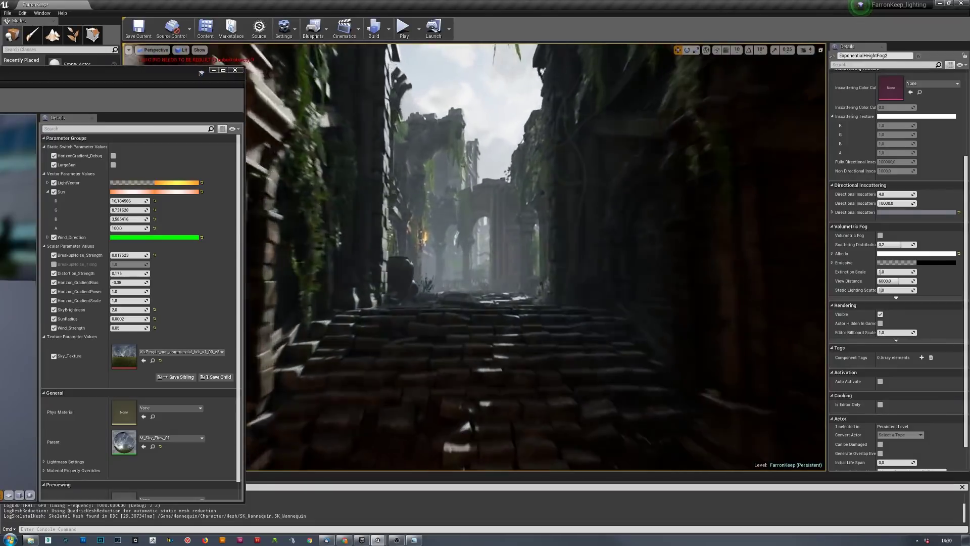
right_click_drag(475, 258, 445, 202)
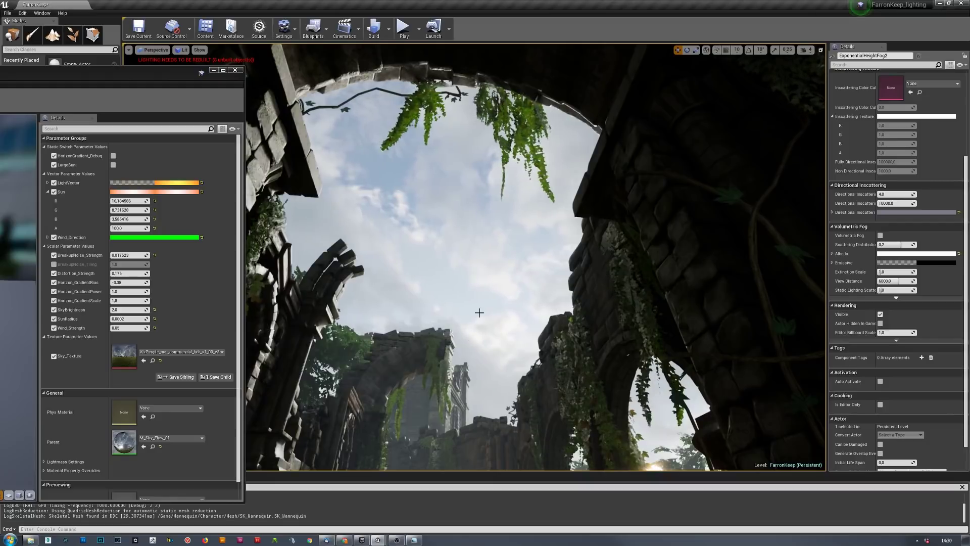
right_click_drag(445, 302, 505, 227)
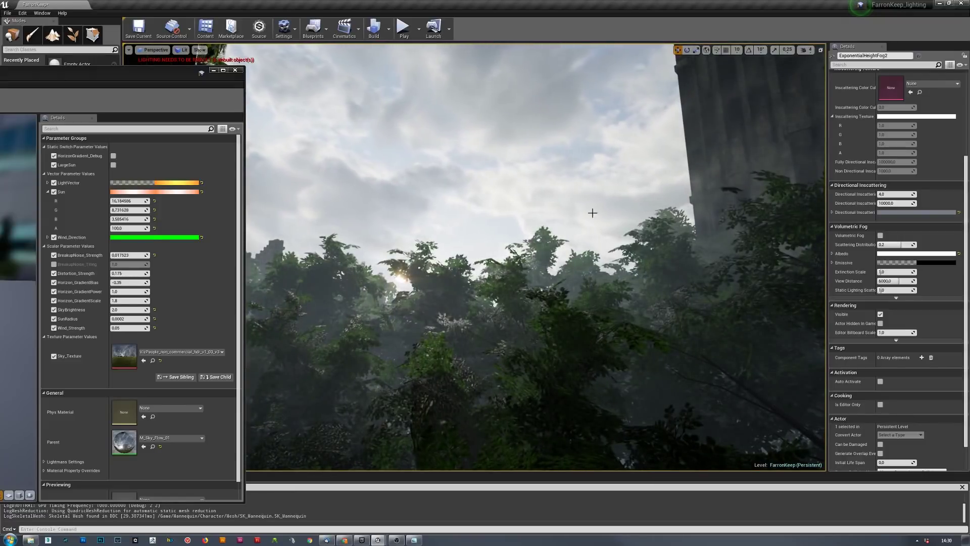
right_click_drag(580, 234, 542, 169)
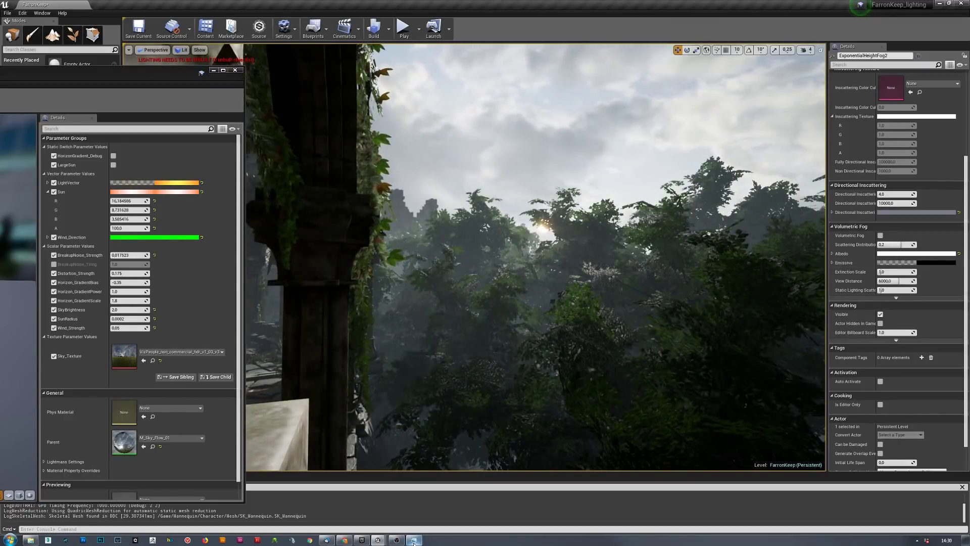
- Switch to the web browser, view the Farron Keep reference image from Dark Souls 3, and return to the level
left_click(344, 539)
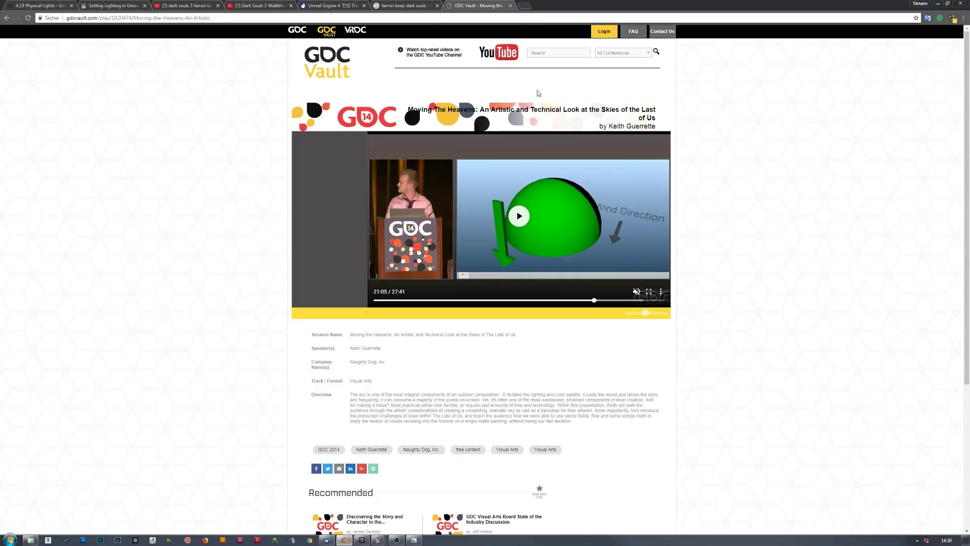
left_click(388, 7)
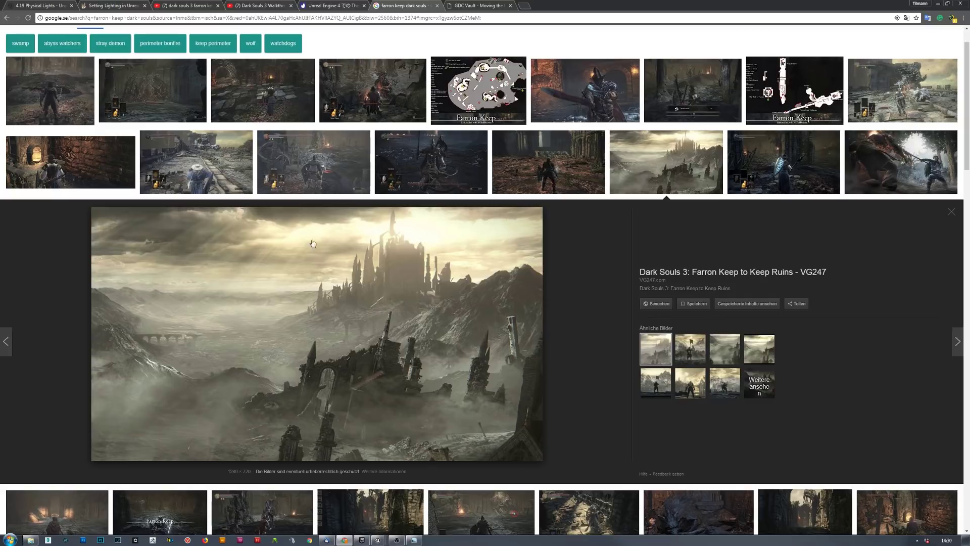
left_click(937, 4)
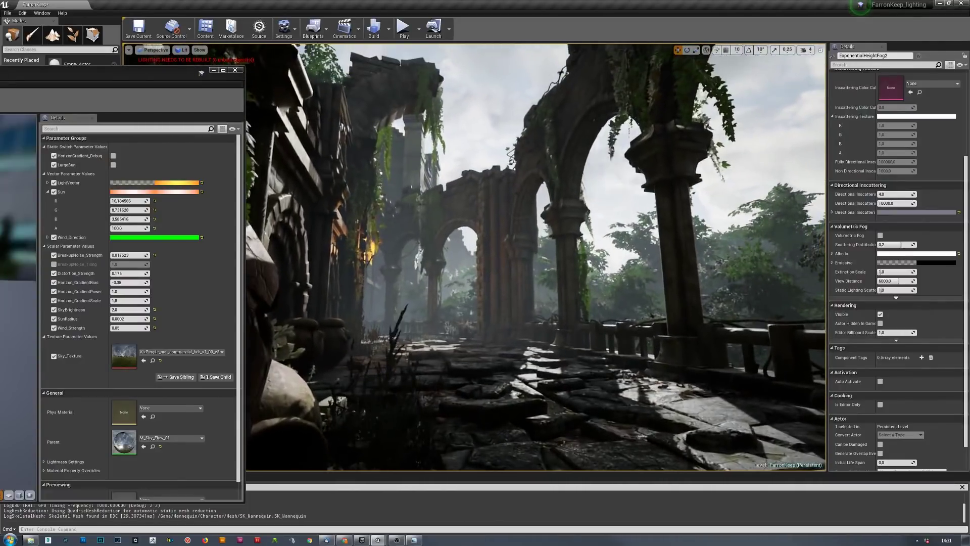
right_click_drag(534, 131, 534, 131)
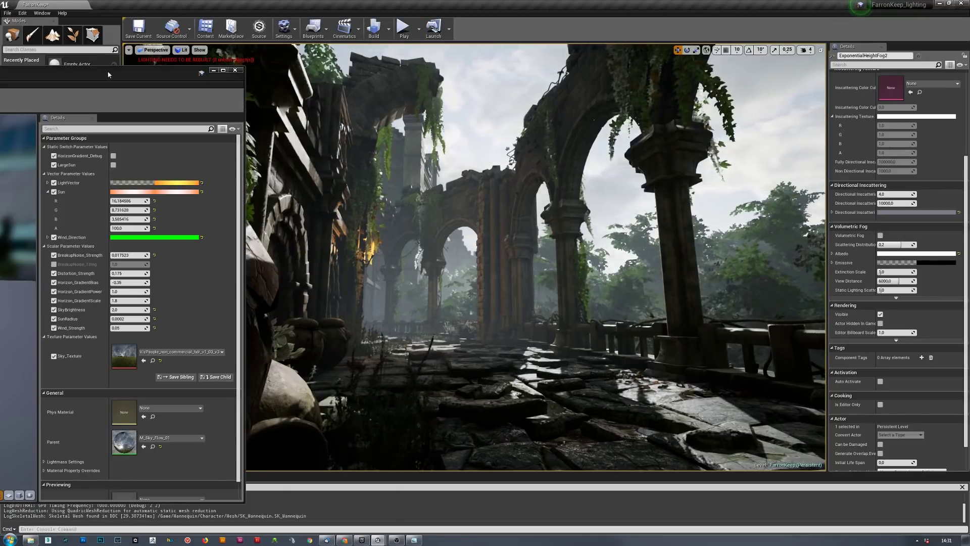
- Move the material instance window fully into view, show the M_Sky_Flow_01 graph, and maximize the editor
left_click_drag(107, 74, 698, 50)
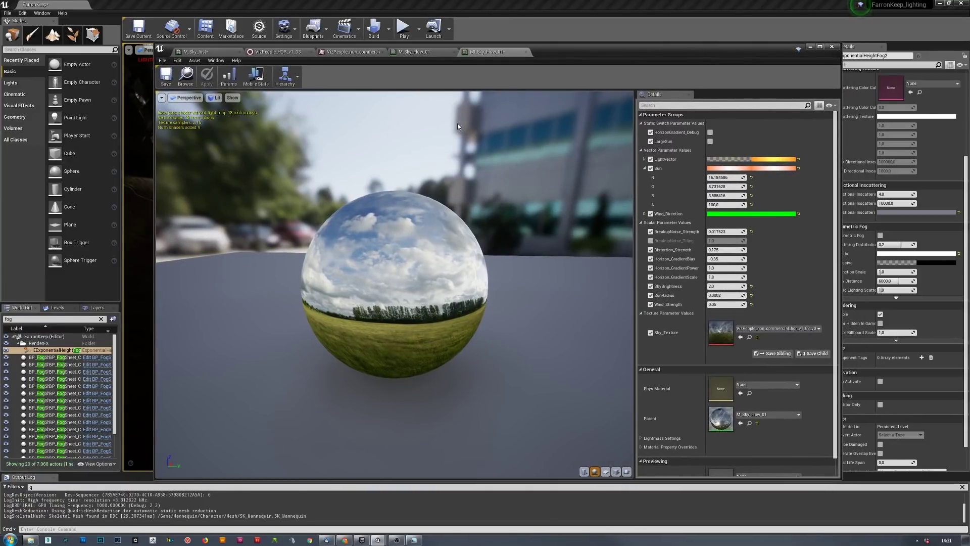
left_click(434, 55)
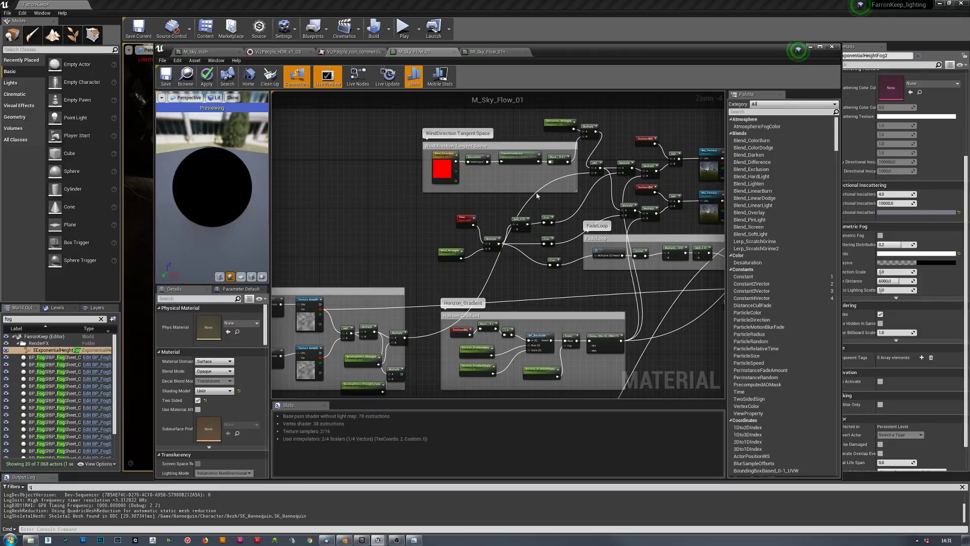
double_click(585, 57)
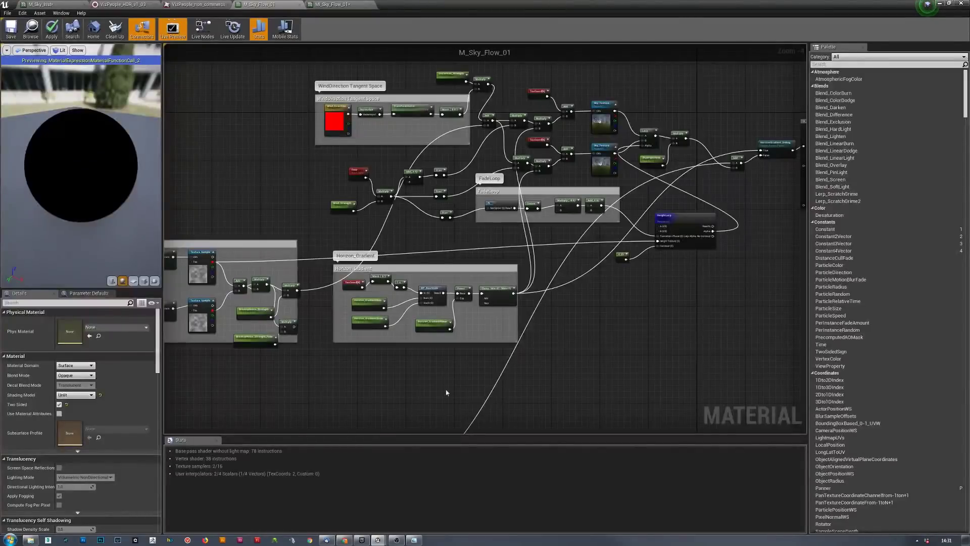
- Switch to the browser, view the kedama.works article on The Last of Us sky in Unreal Engine 4, and return to the graph
left_click(344, 539)
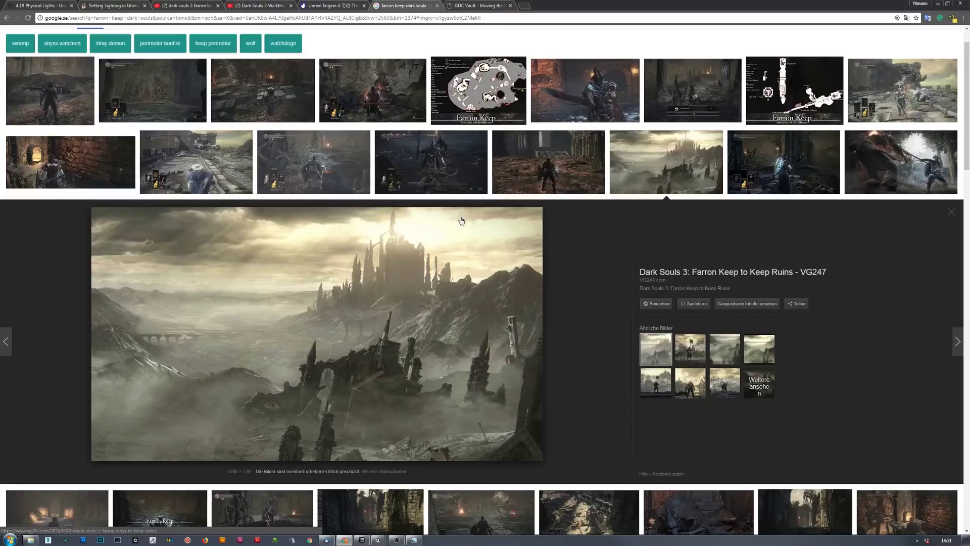
left_click(333, 6)
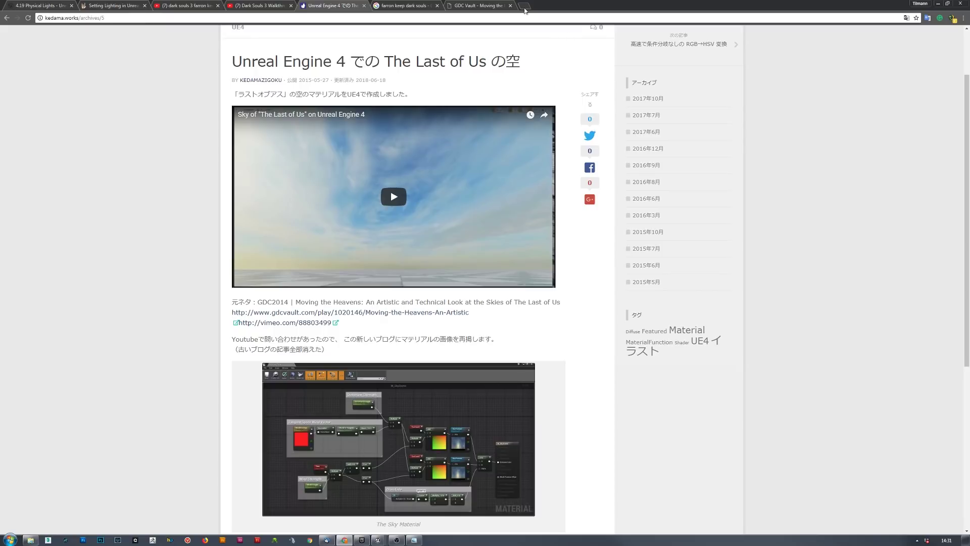
left_click(939, 3)
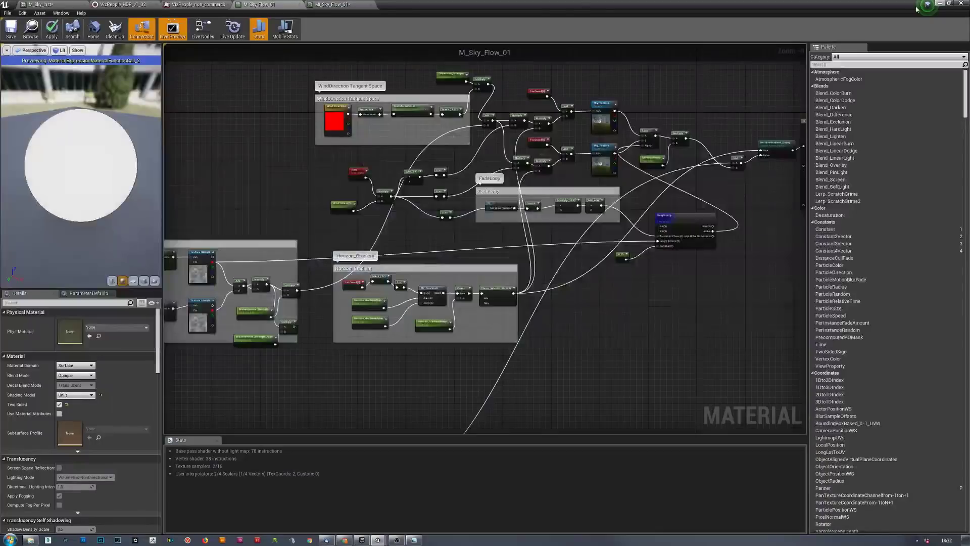
- Review the noise and Horizon_Gradient sections of M_Sky_Flow_01, save the material, and minimize its editor
scroll(256, 249, "up", 1)
right_click_drag(642, 90, 552, 191)
right_click_drag(528, 334, 699, 132)
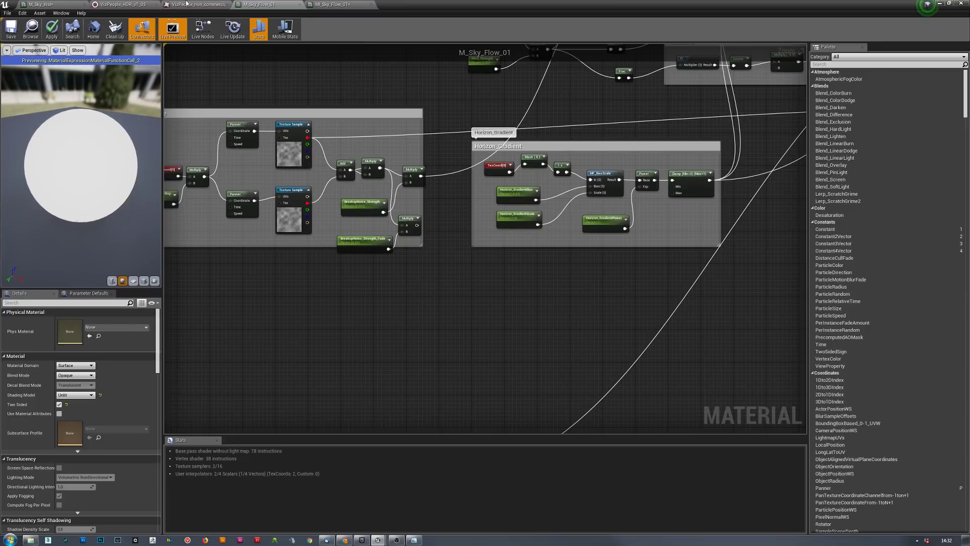
left_click(10, 31)
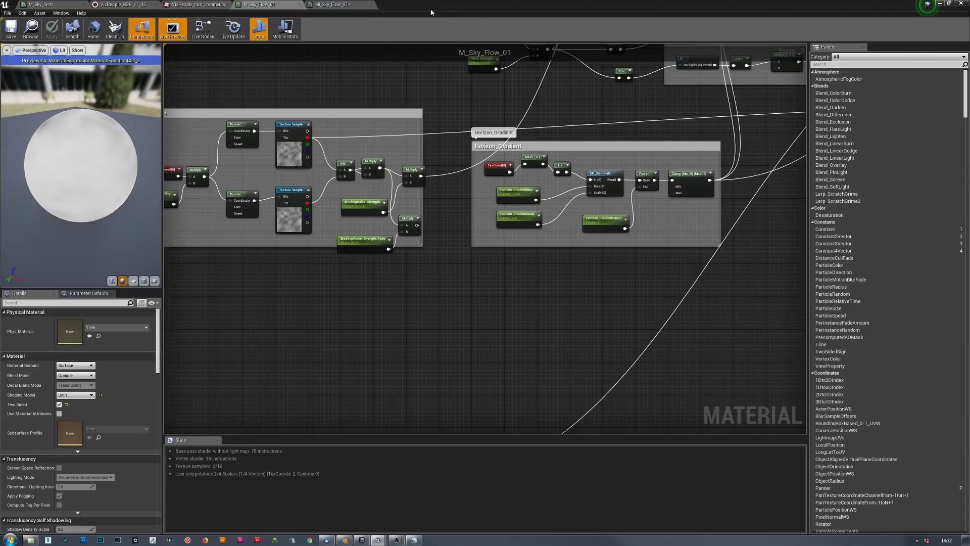
left_click(939, 3)
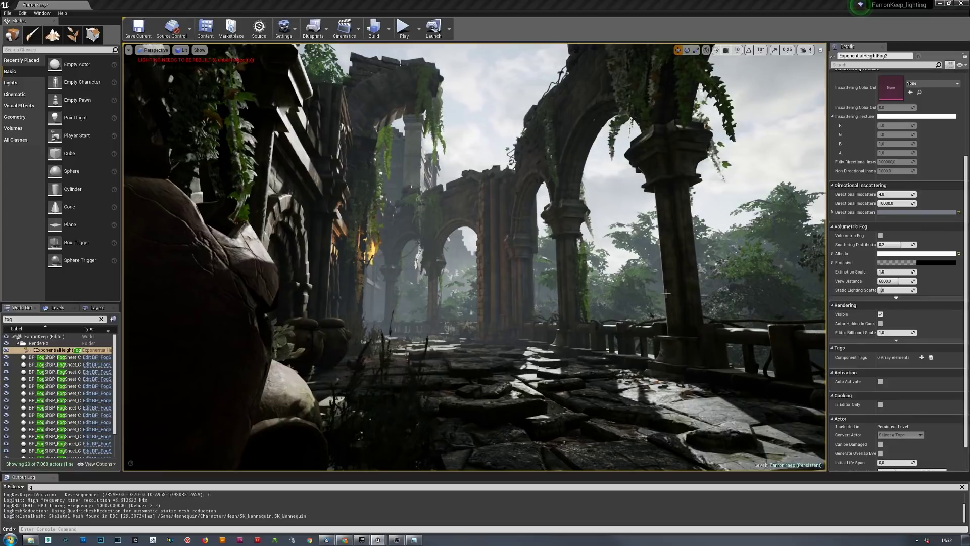
- Look over the bonfire area of the ruins, and switch to the photo viewer showing the CGSkies_0295_free.jpg panorama
right_click_drag(612, 277, 229, 360)
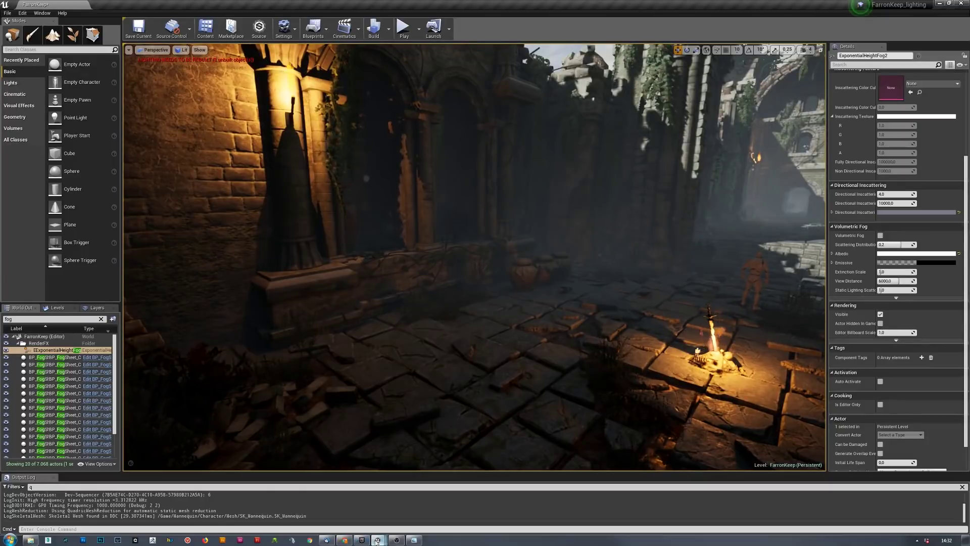
left_click(421, 543)
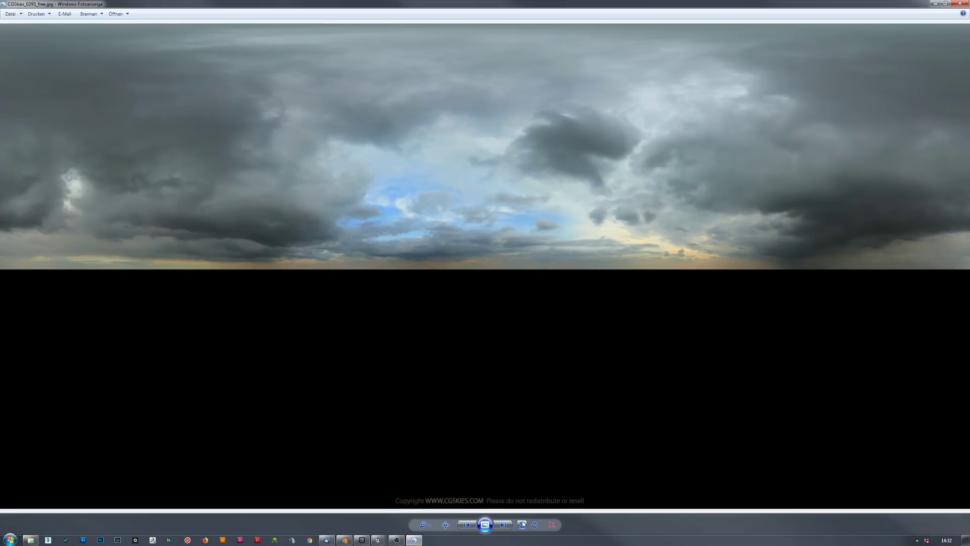
- Close the CGSkies_0295_free.jpg panorama and look over the bonfire courtyard and its archways in the level
left_click(964, 4)
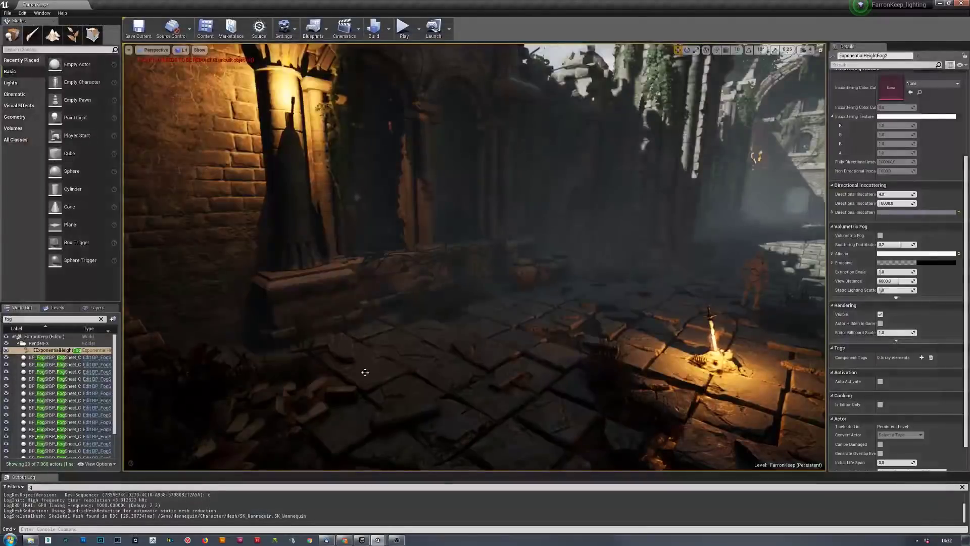
left_click_drag(509, 298, 503, 333)
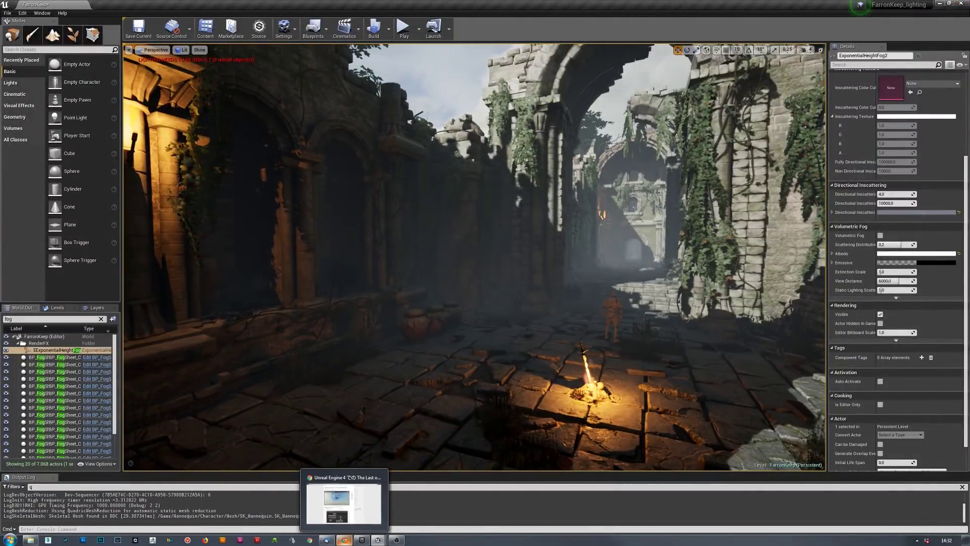
left_click_drag(663, 276, 485, 282)
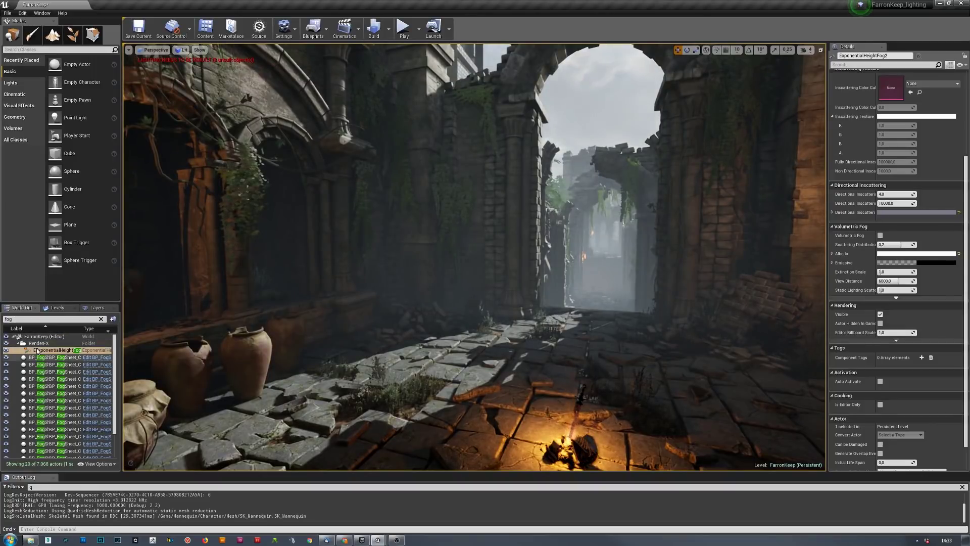
- Set the exponential height fog's directional inscattering color to a muted warm brown, sRGB hex 89795EFF
left_click(37, 350)
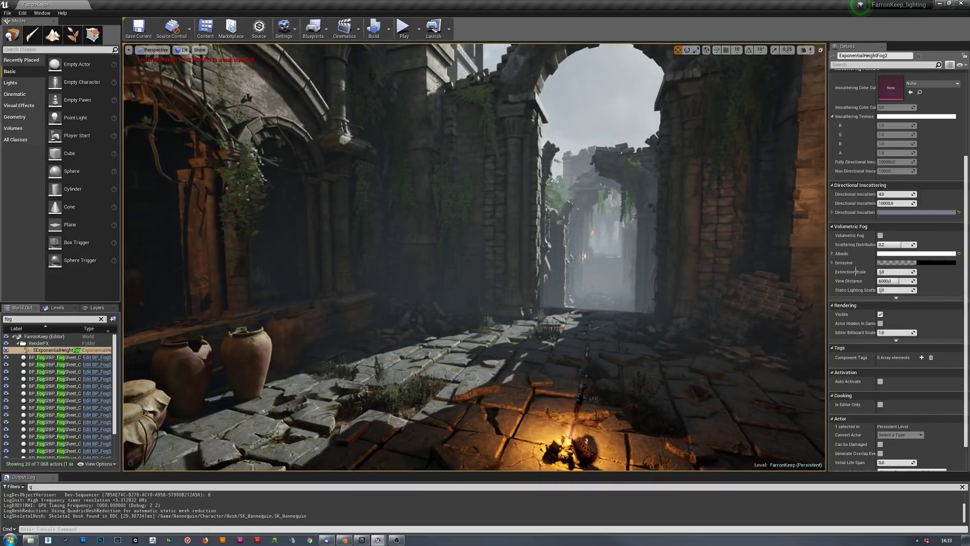
left_click(934, 214)
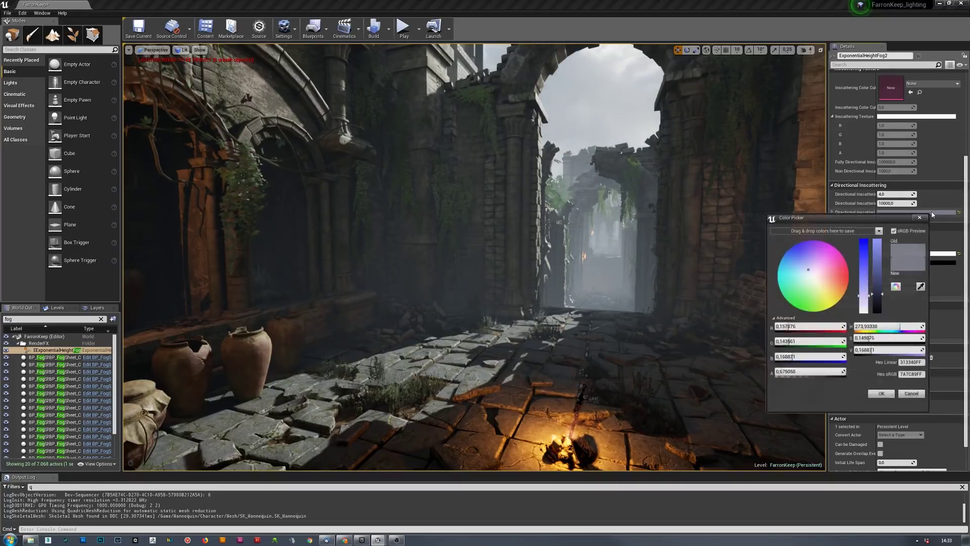
left_click(825, 286)
left_click_drag(827, 286, 830, 289)
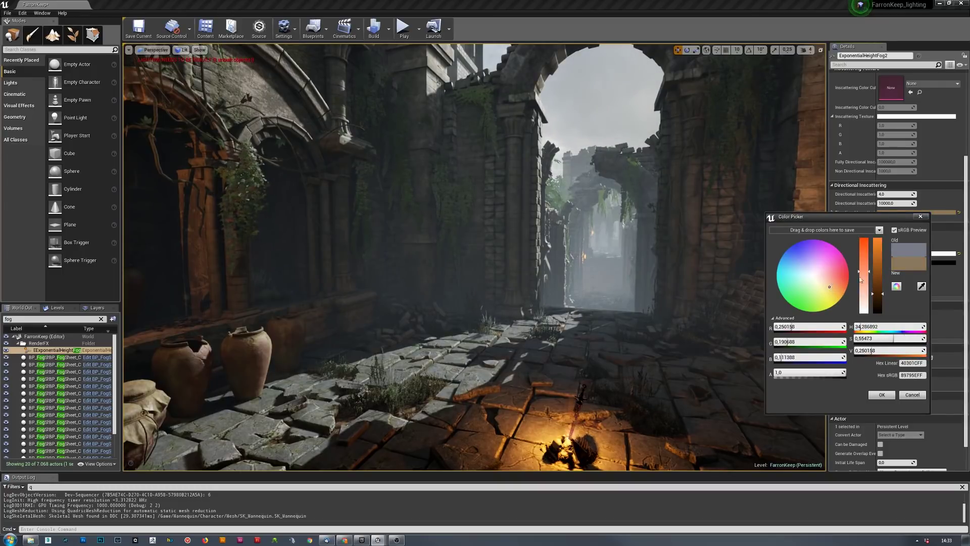
left_click(882, 395)
- Change the height fog's main inscattering color to a pale warm yellow and check the fog around the bonfire archway
scroll(929, 152, "up", 4)
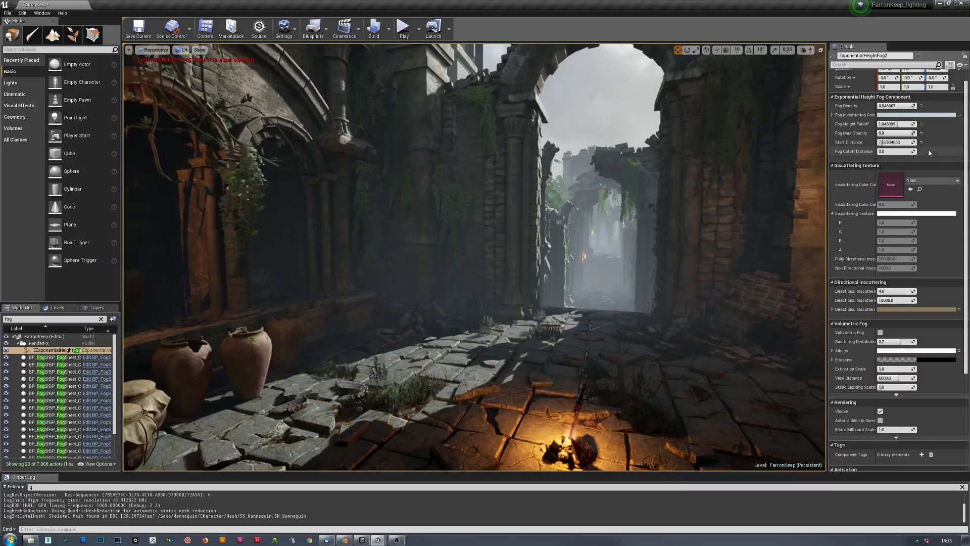
left_click(917, 116)
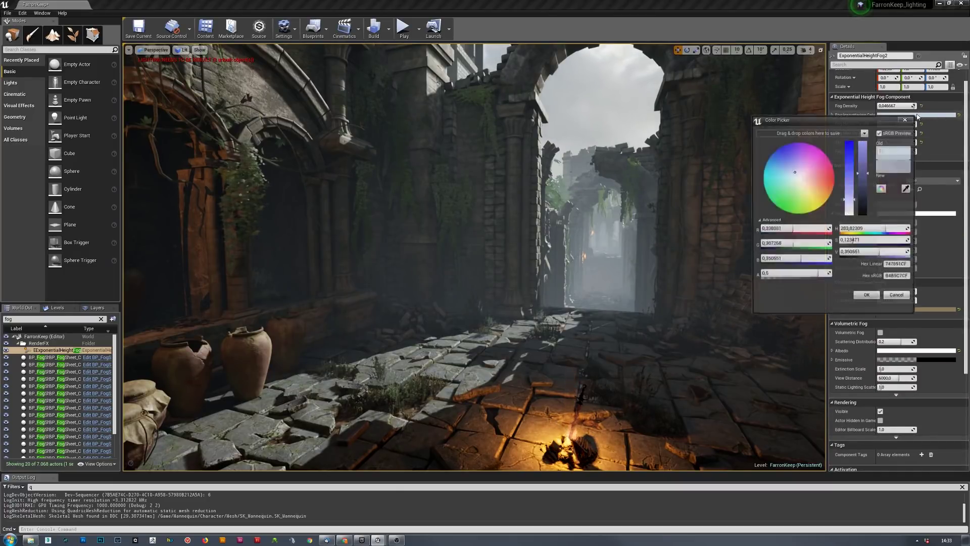
left_click(817, 192)
left_click(813, 191)
left_click(811, 192)
left_click(867, 297)
right_click_drag(556, 252, 515, 207)
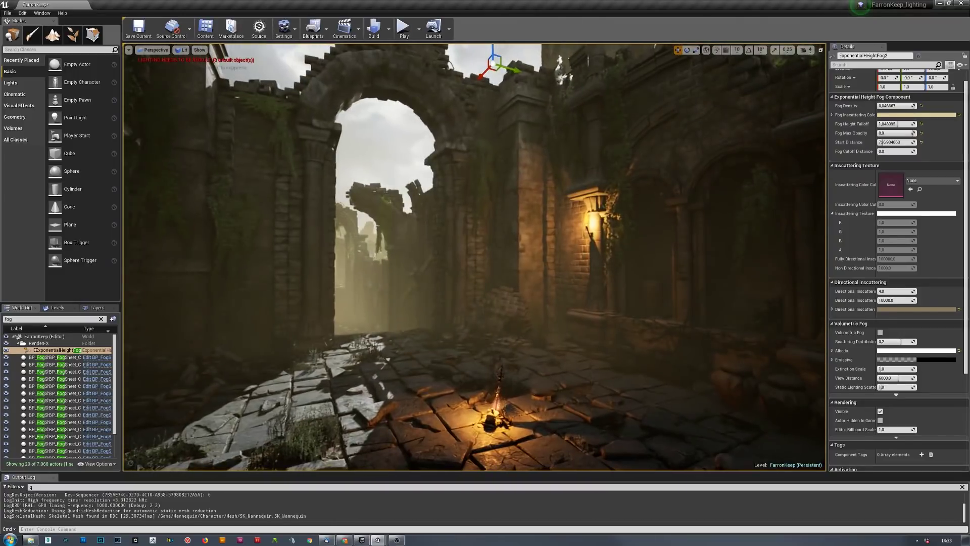
mouse_move(610, 393)
right_mouse_down()
mouse_move(556, 398)
mouse_move(610, 394)
right_mouse_up()
right_click_drag(593, 337, 606, 333)
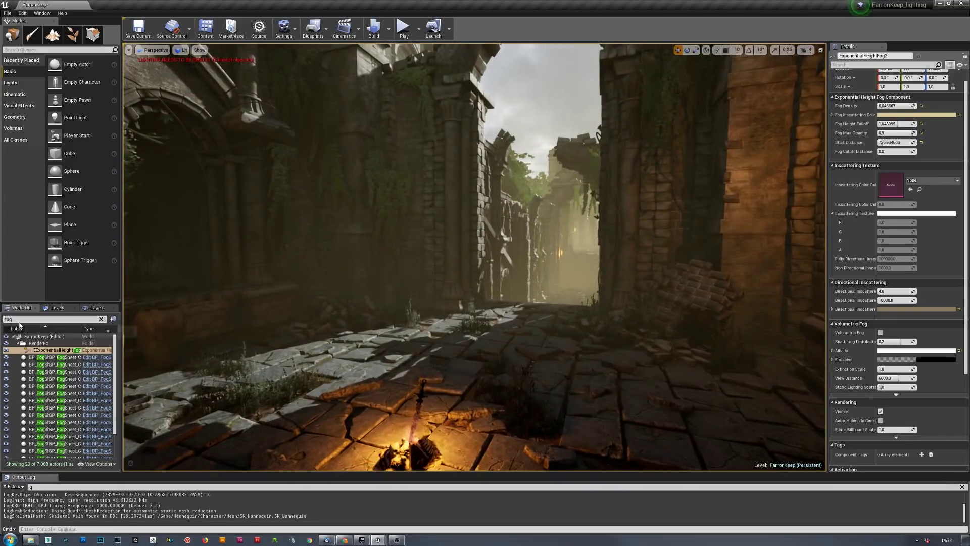
- Find the directional light in the level and set its light color to a warm cream, sRGB hex FFE4C0FF
left_click(16, 319)
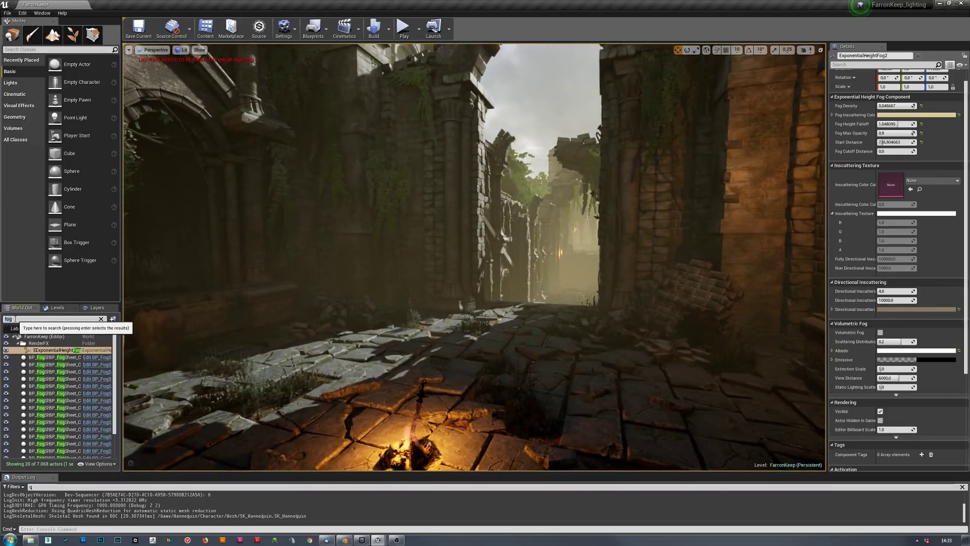
type("direc")
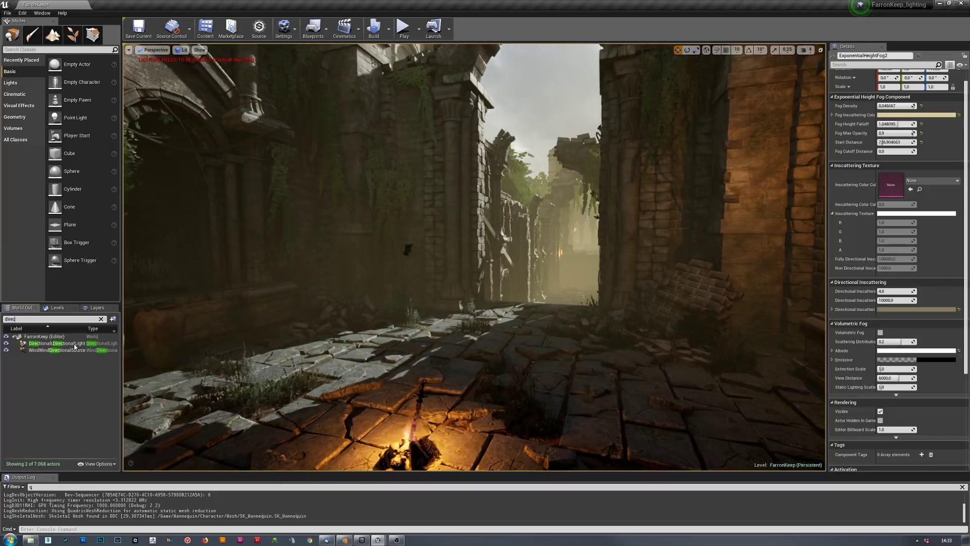
left_click(66, 344)
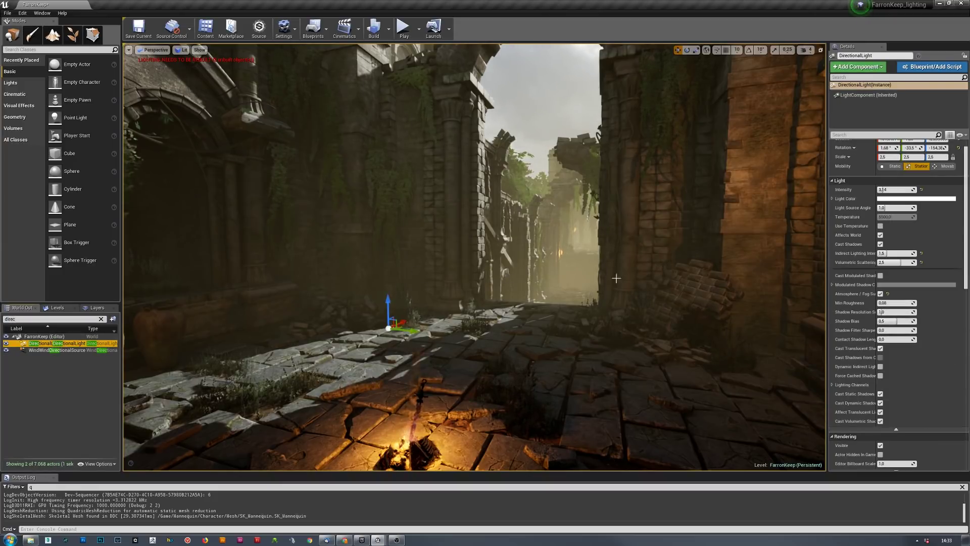
left_click(930, 200)
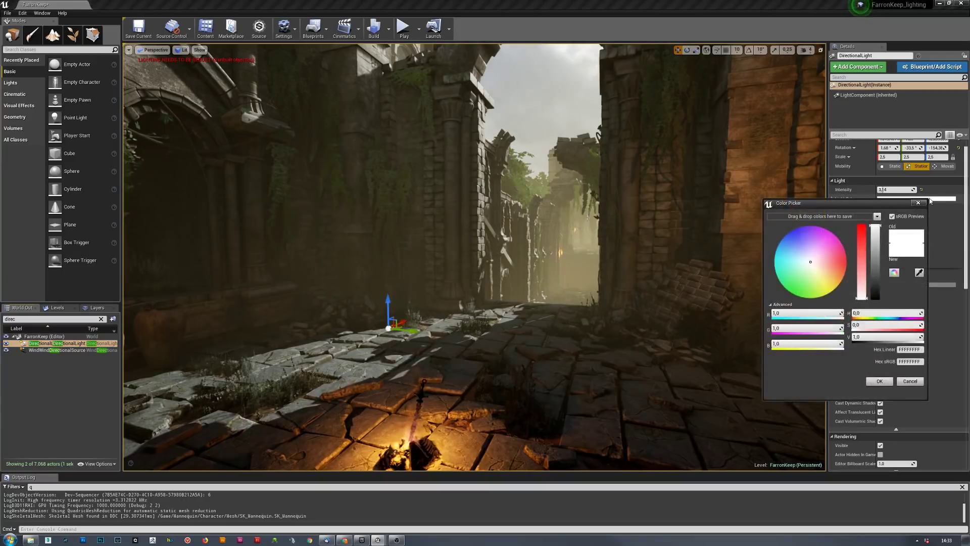
left_click(826, 272)
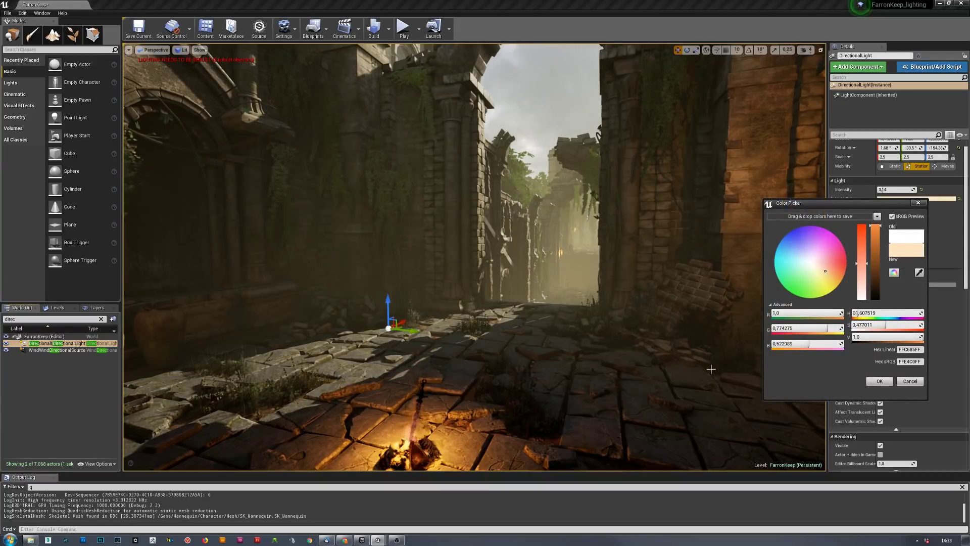
left_click(880, 380)
- Move through the ruins to inspect the sunlight and fog in the passage beyond the bonfire
left_click_drag(474, 313, 475, 182)
right_click_drag(413, 400, 404, 399)
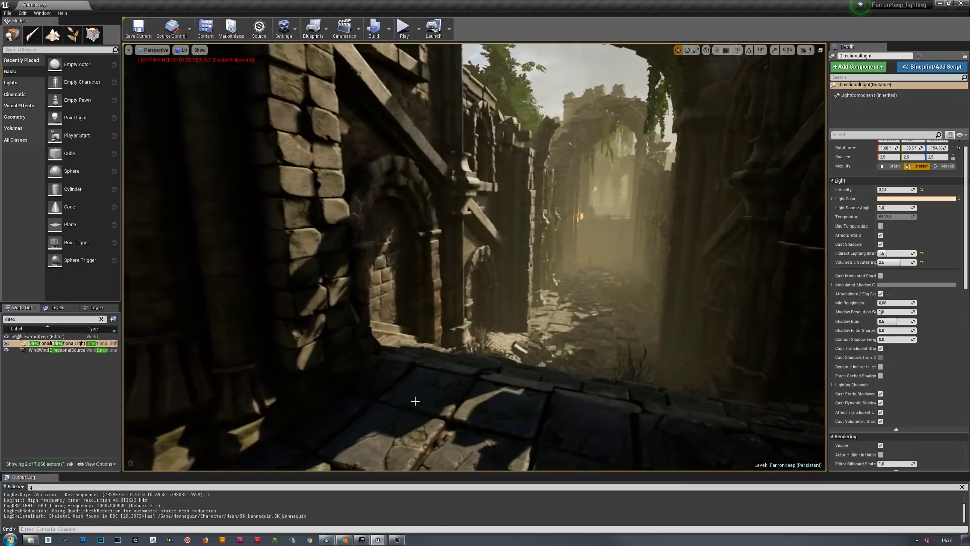
key("w")
right_click_drag(610, 382, 644, 388)
key("s")
key("s")
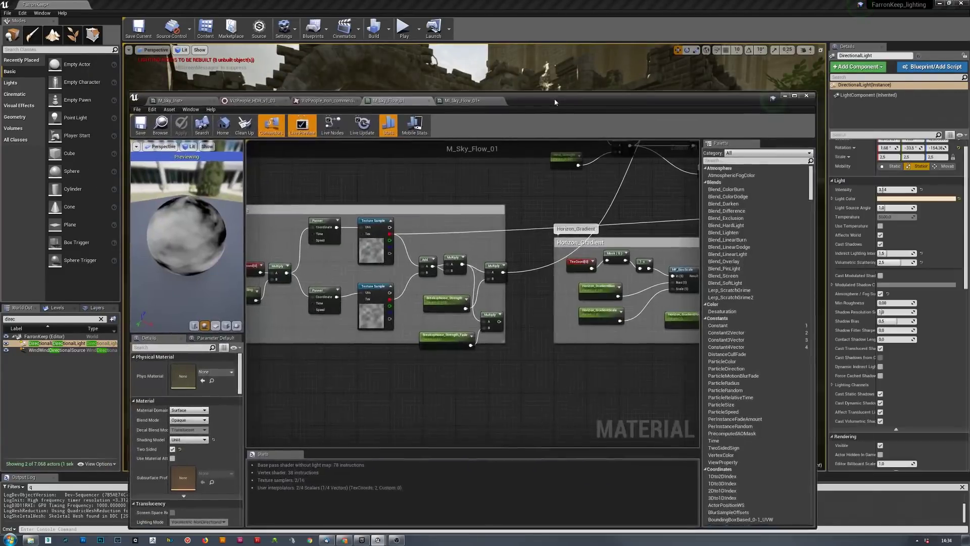
- Show the noise and Horizon_Gradient parts of the M_Sky_Flow_01 graph, and move the material editor clear of the level viewport
left_click_drag(555, 102, 562, 89)
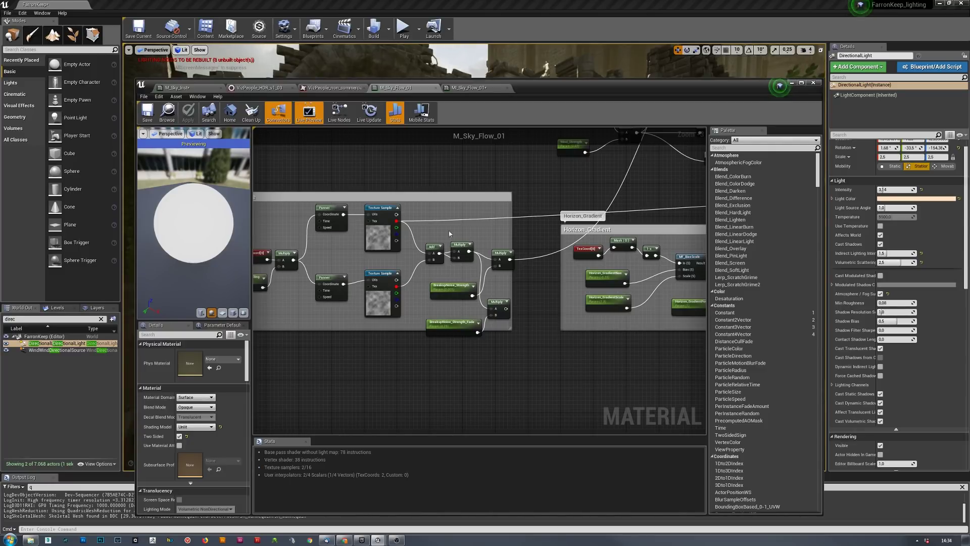
mouse_move(348, 543)
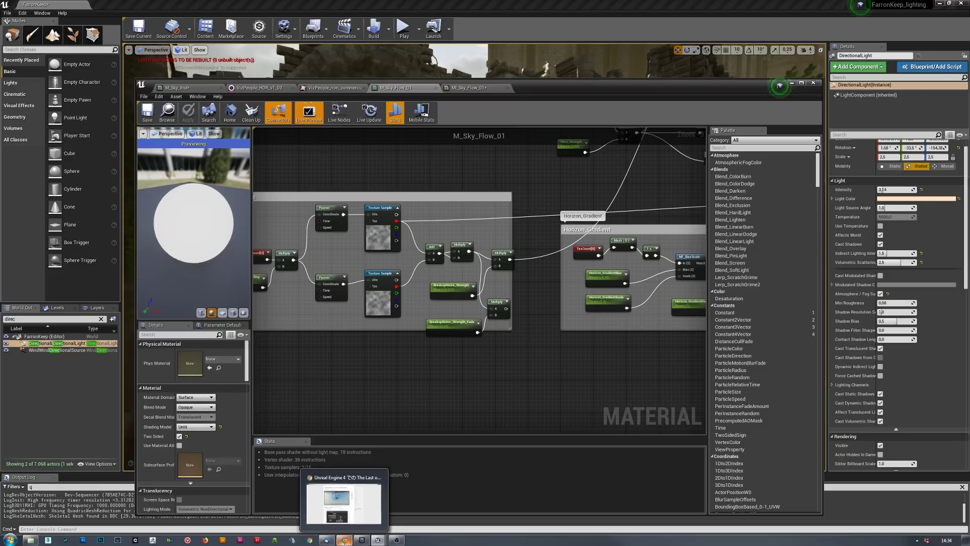
mouse_move(353, 520)
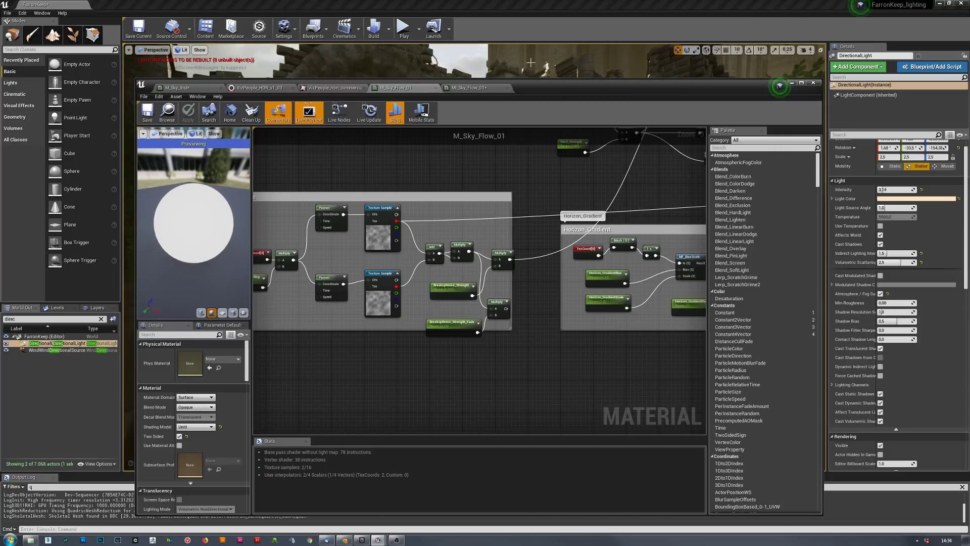
left_click_drag(535, 87, 969, 91)
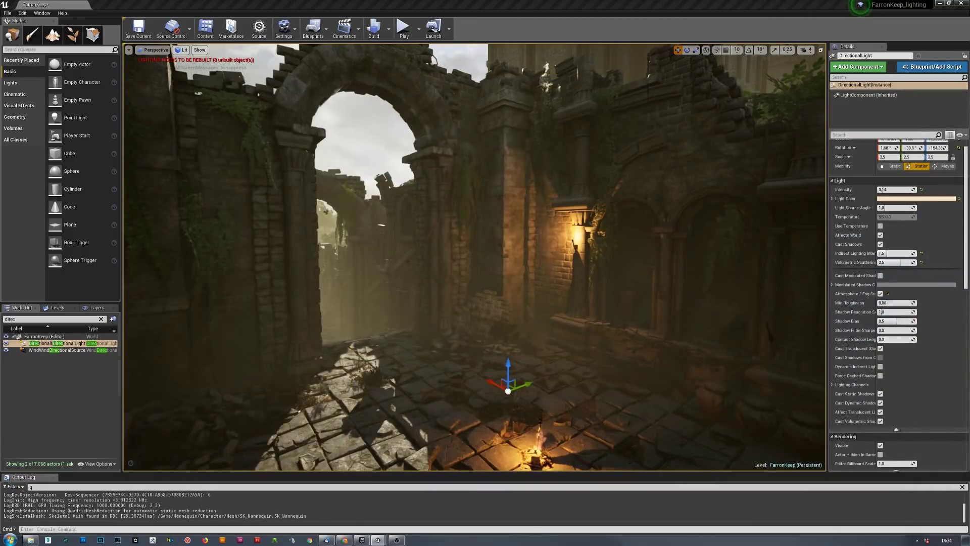
- View the moving clouds above the ruined arch, cancel the pending autosave, and return the view to the courtyard
right_click_drag(660, 227, 583, 313)
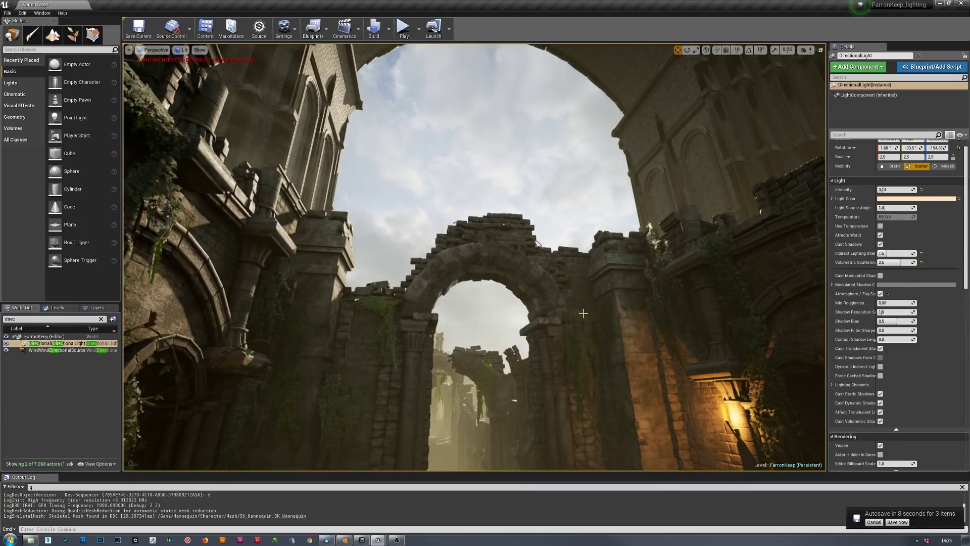
left_click(875, 523)
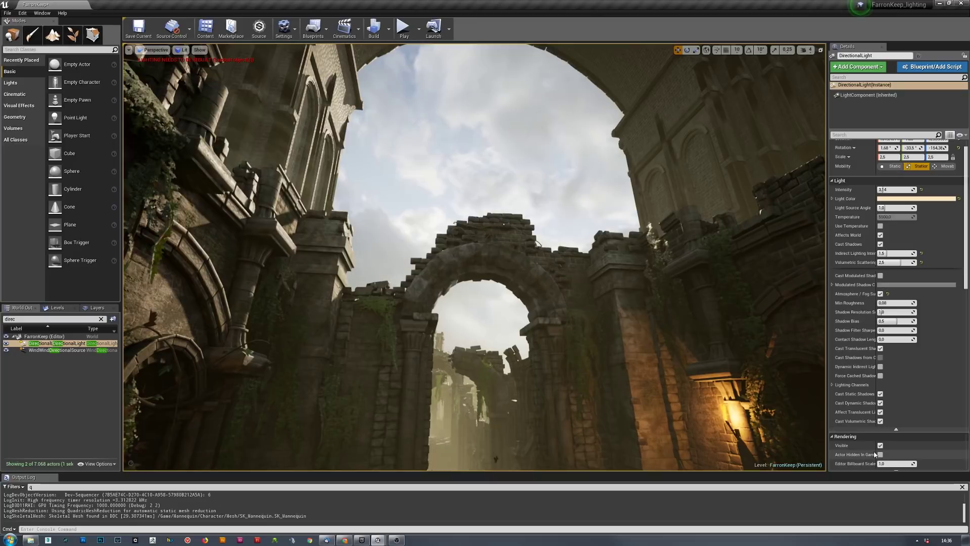
mouse_move(558, 235)
right_mouse_down()
mouse_move(556, 278)
mouse_move(558, 235)
right_mouse_up()
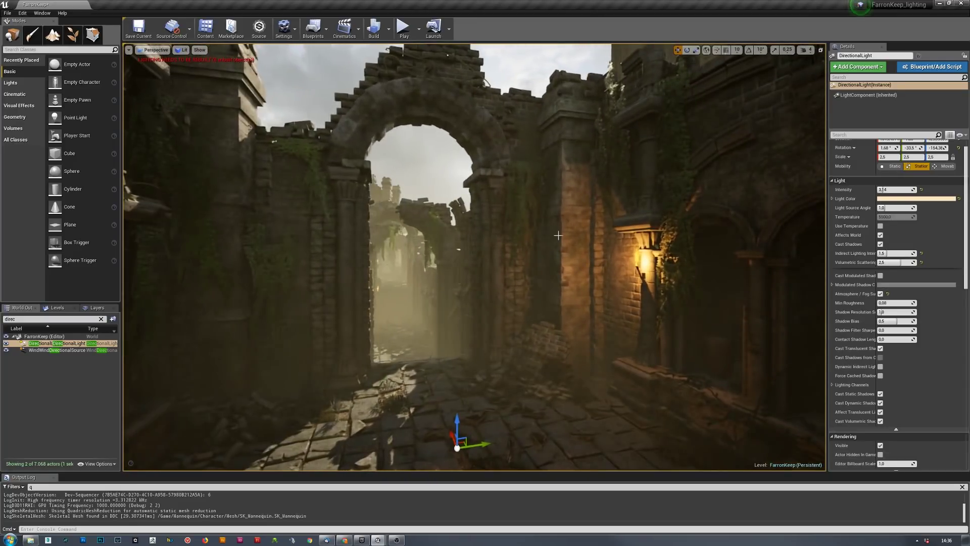